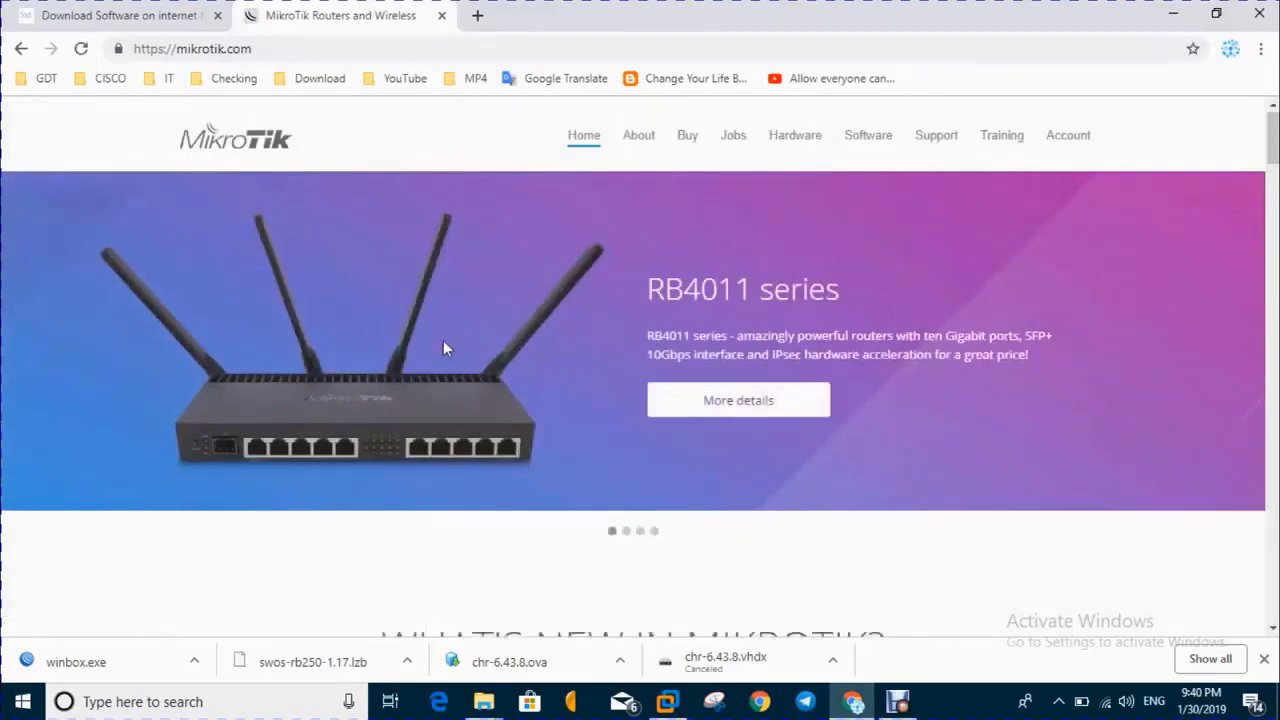
# Look through the MikroTik home page, from the product banner down to the news and featured product sections.
pyautogui.scroll(-5, 443, 347)
pyautogui.scroll(5, 443, 347)
pyautogui.scroll(-8, 443, 347)
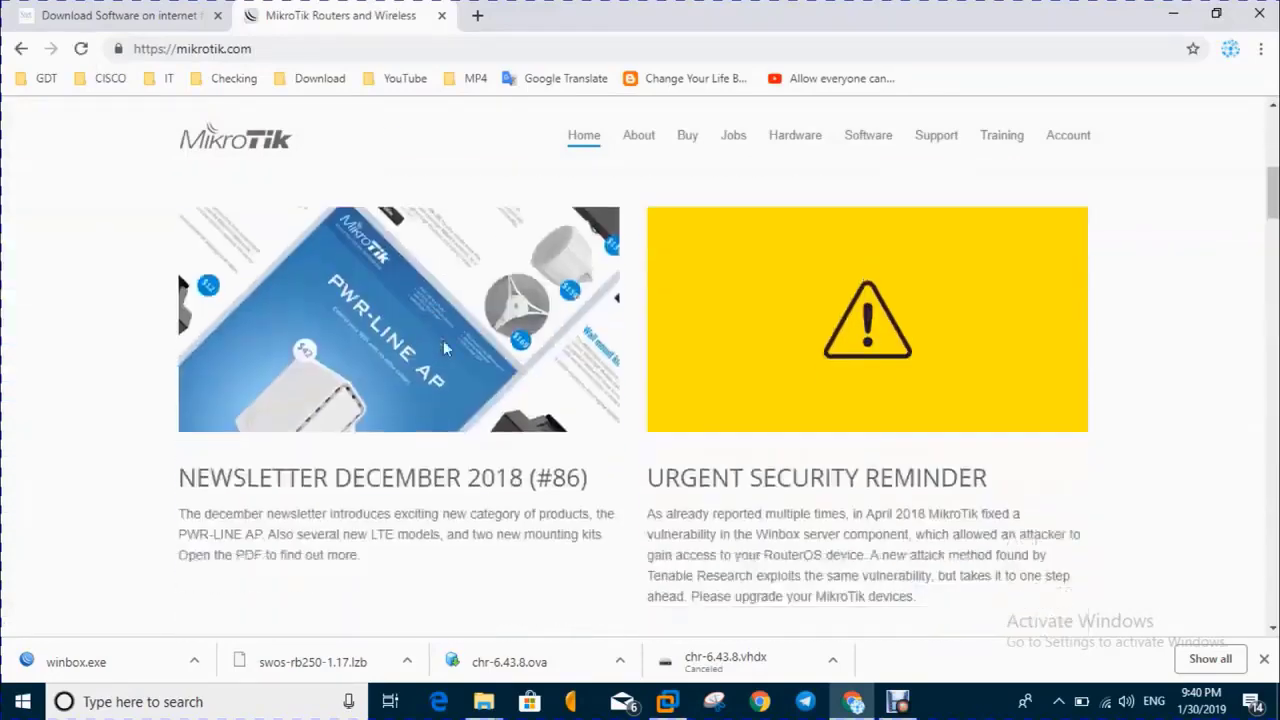
pyautogui.scroll(5, 443, 347)
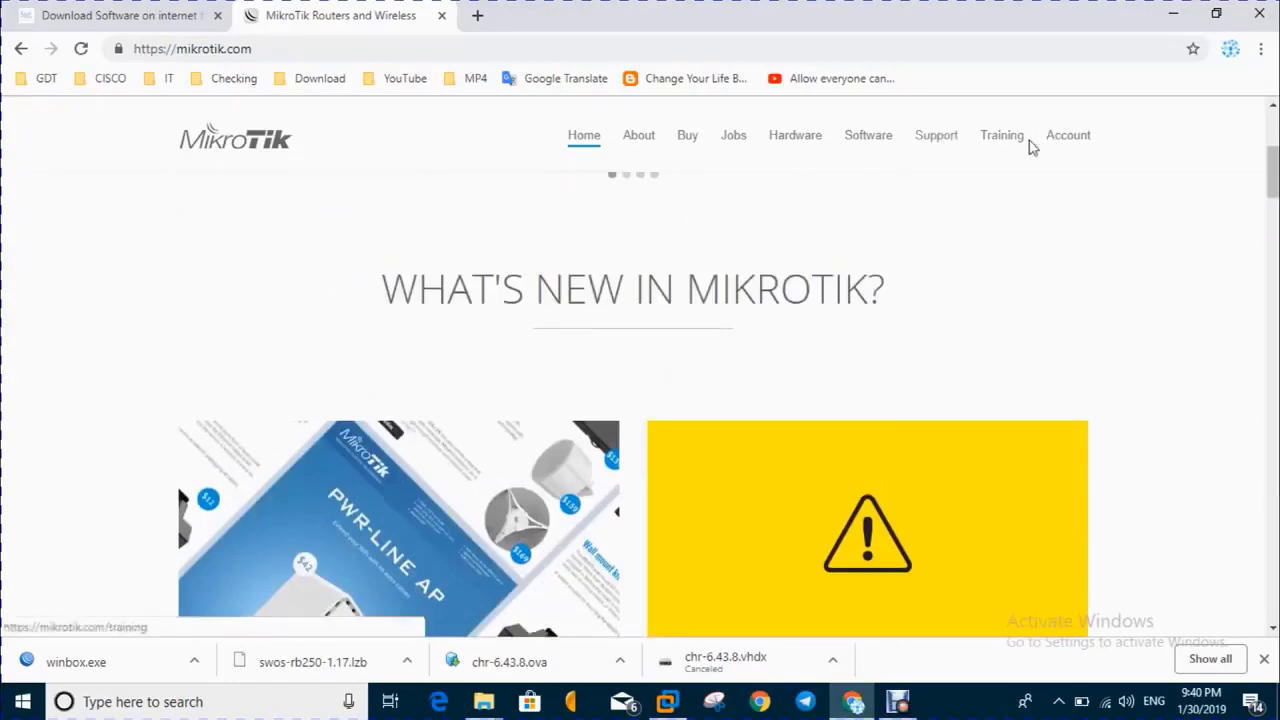
pyautogui.scroll(-5, 514, 320)
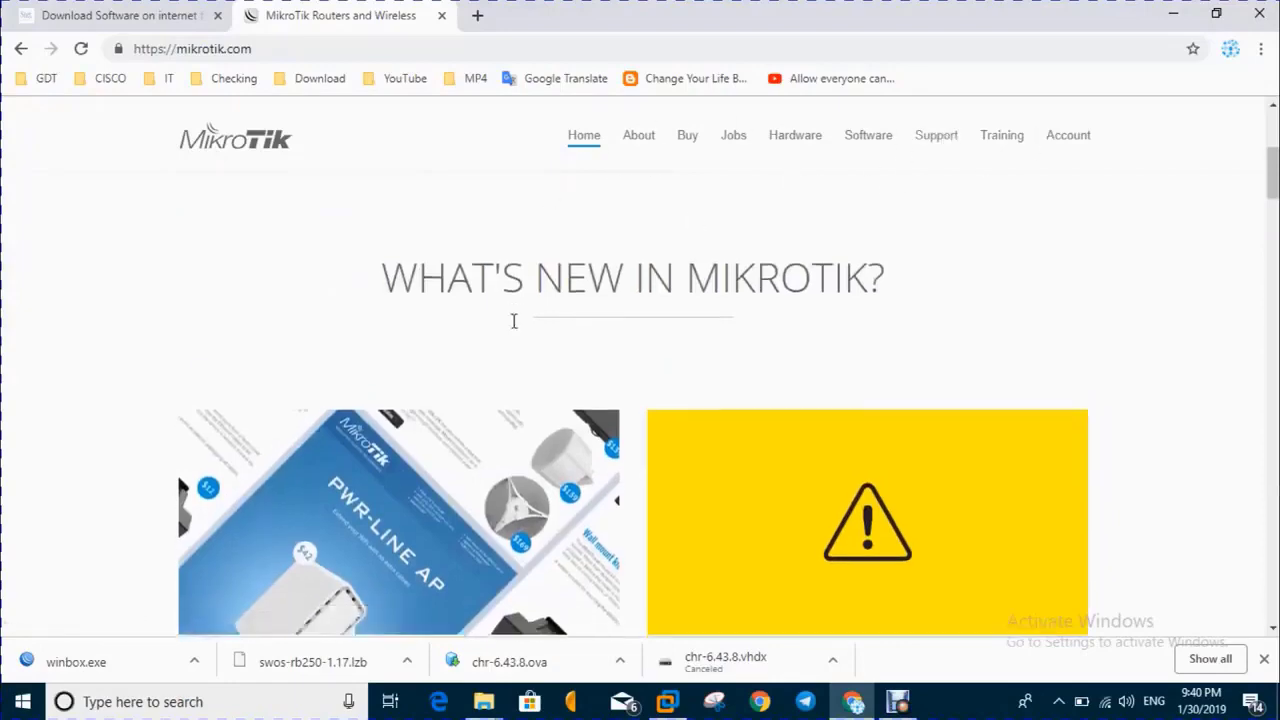
pyautogui.scroll(-8, 514, 320)
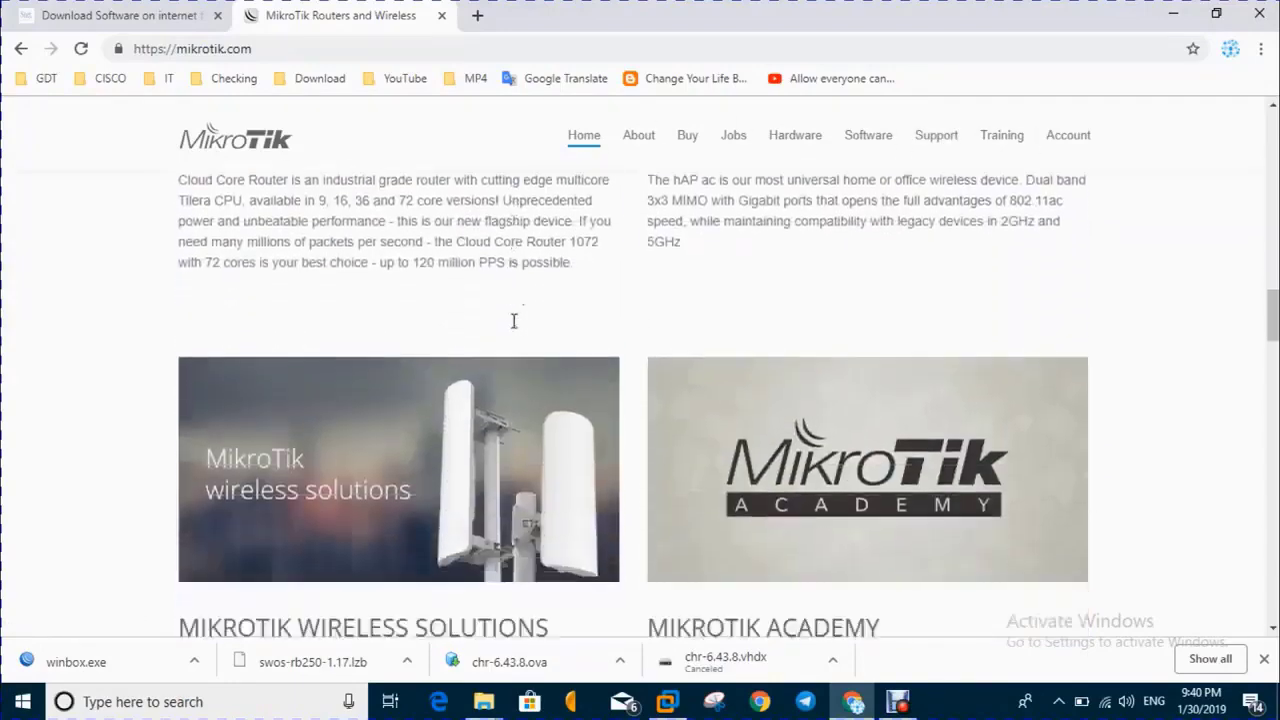
pyautogui.scroll(15, 514, 322)
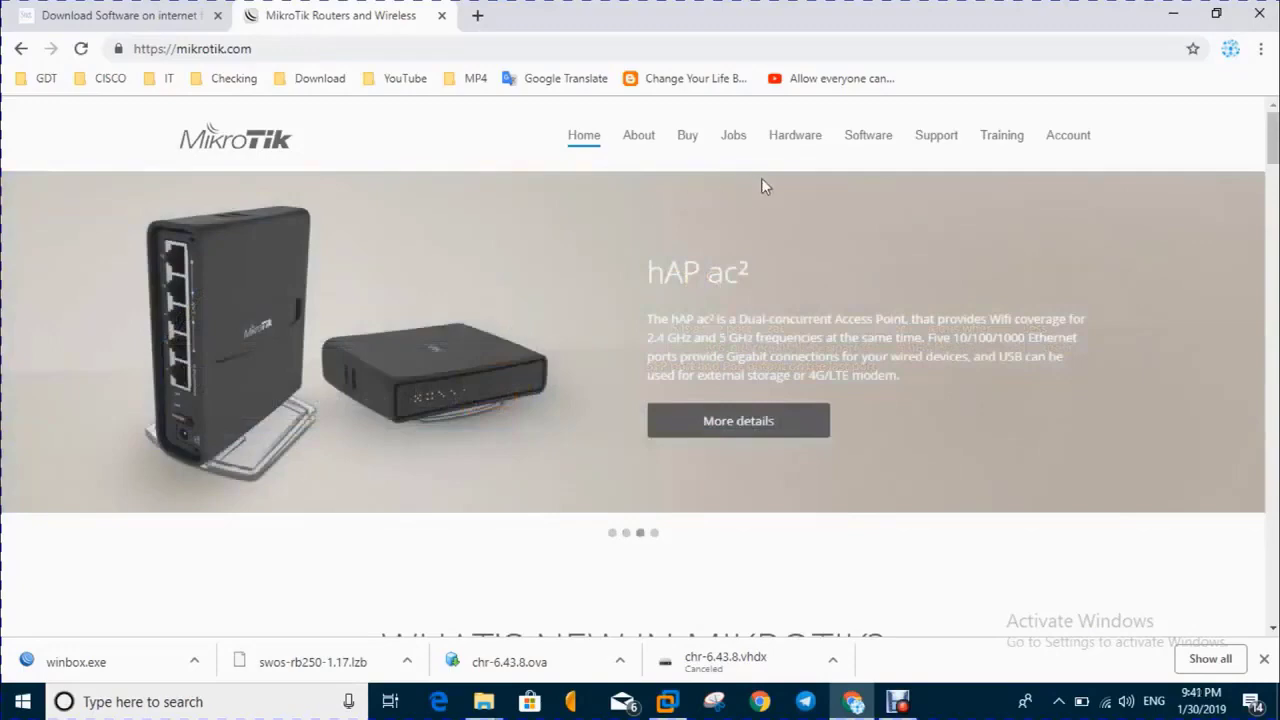
pyautogui.scroll(-3, 570, 216)
pyautogui.scroll(3, 570, 216)
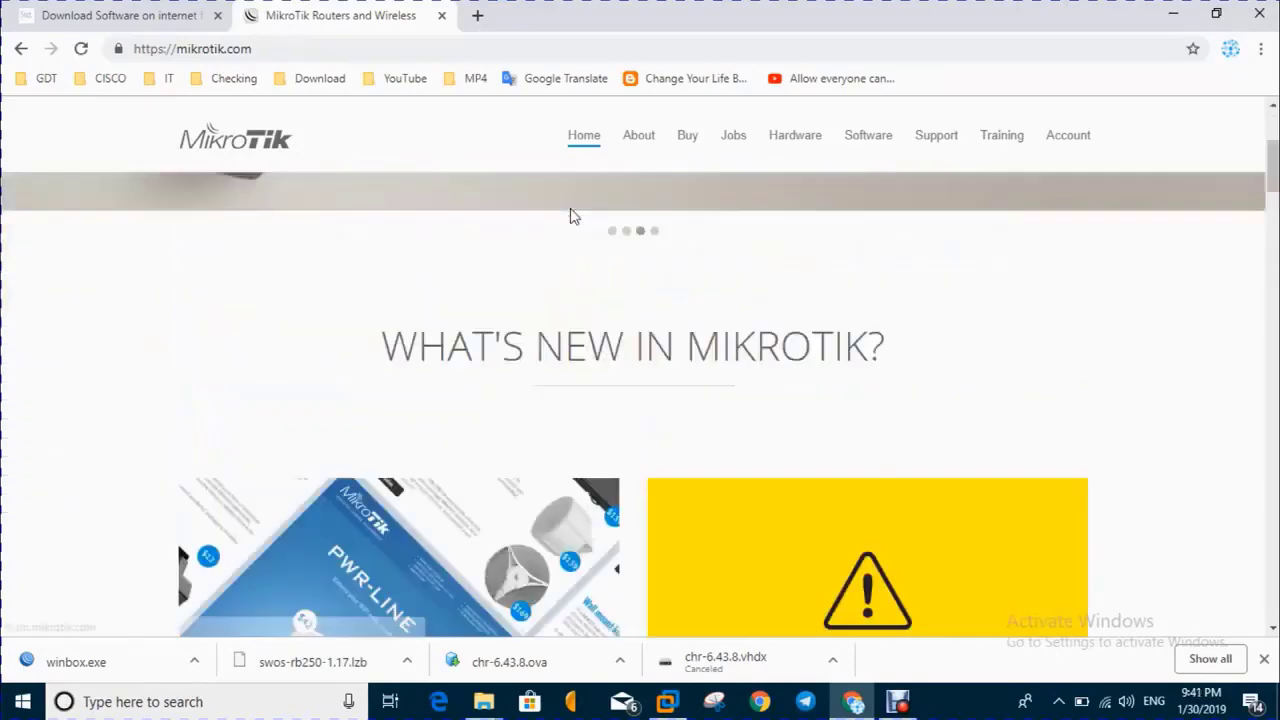
# Open MikroTik's software downloads page and review the RouterOS table's Long-term, Stable and Testing release columns.
pyautogui.click(868, 140)
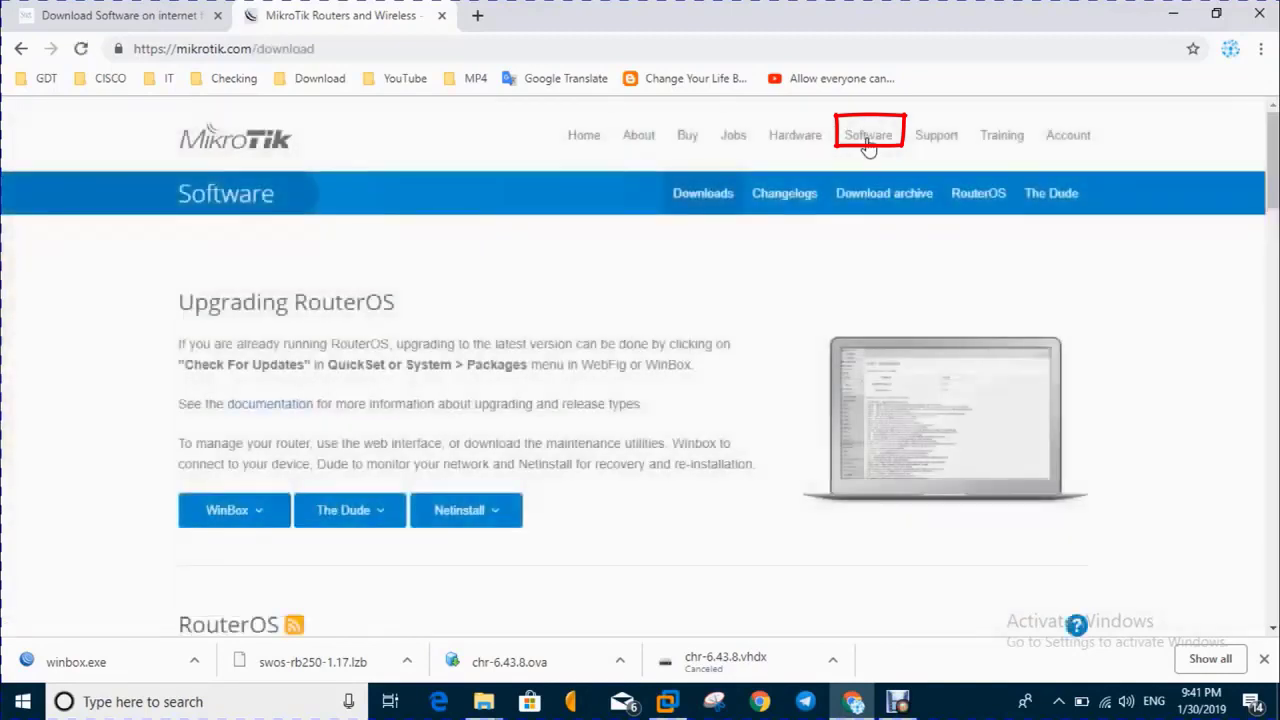
pyautogui.scroll(-5, 629, 400)
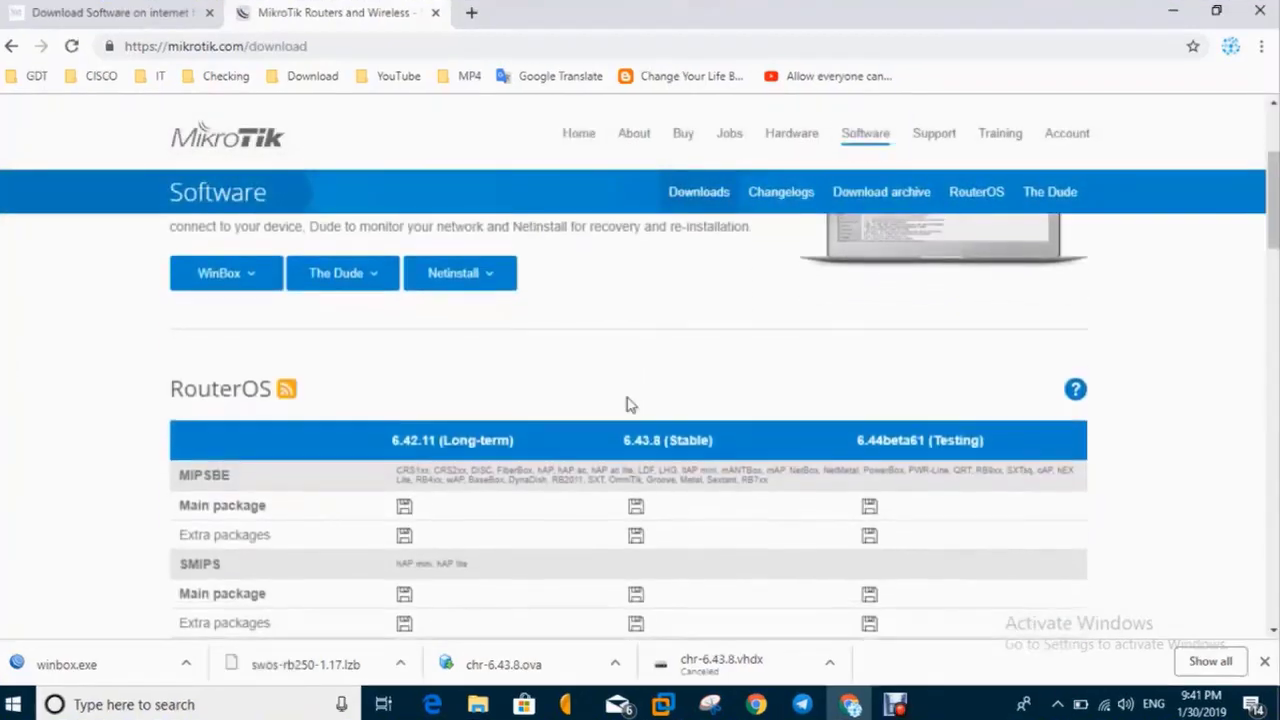
pyautogui.scroll(-2, 629, 403)
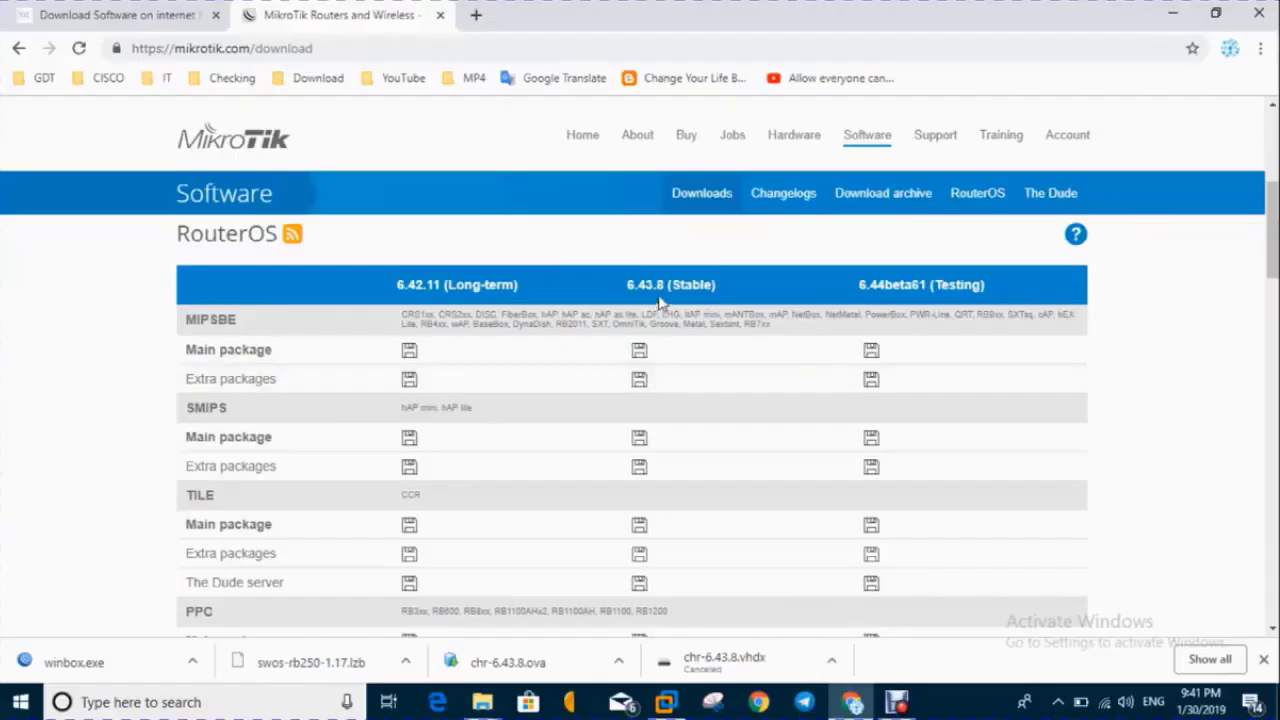
pyautogui.scroll(-5, 659, 431)
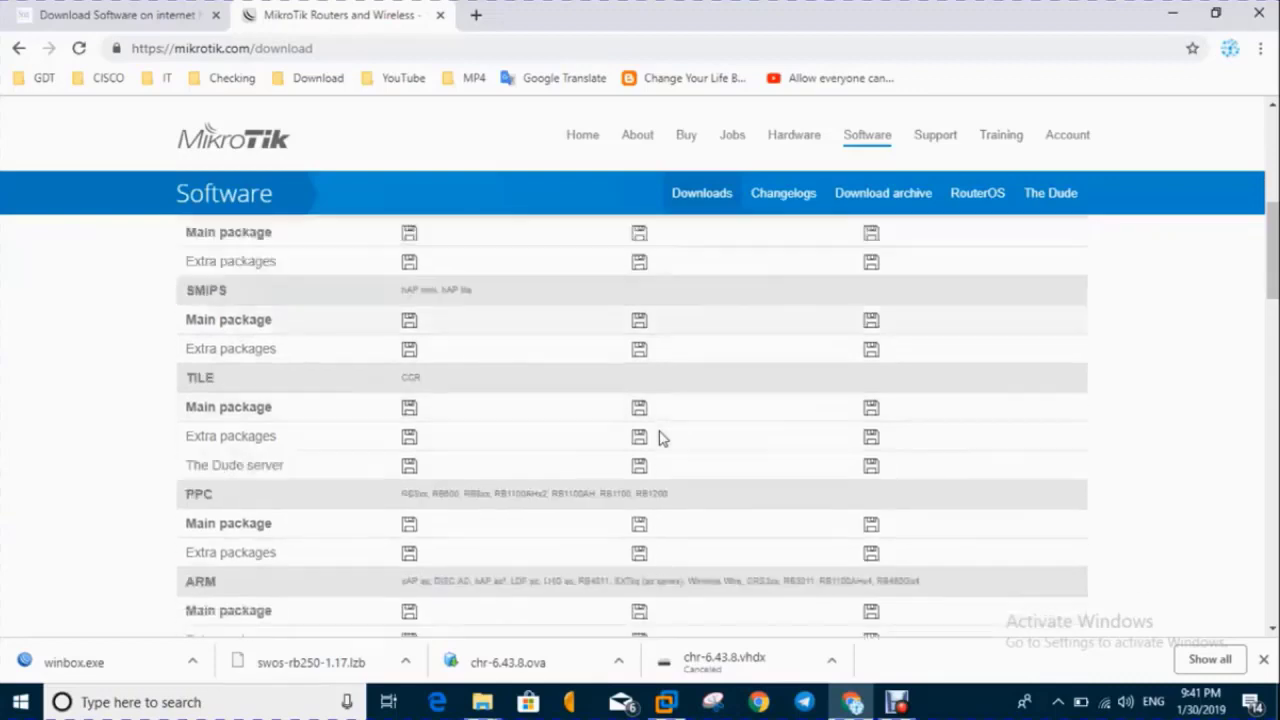
pyautogui.scroll(2, 659, 436)
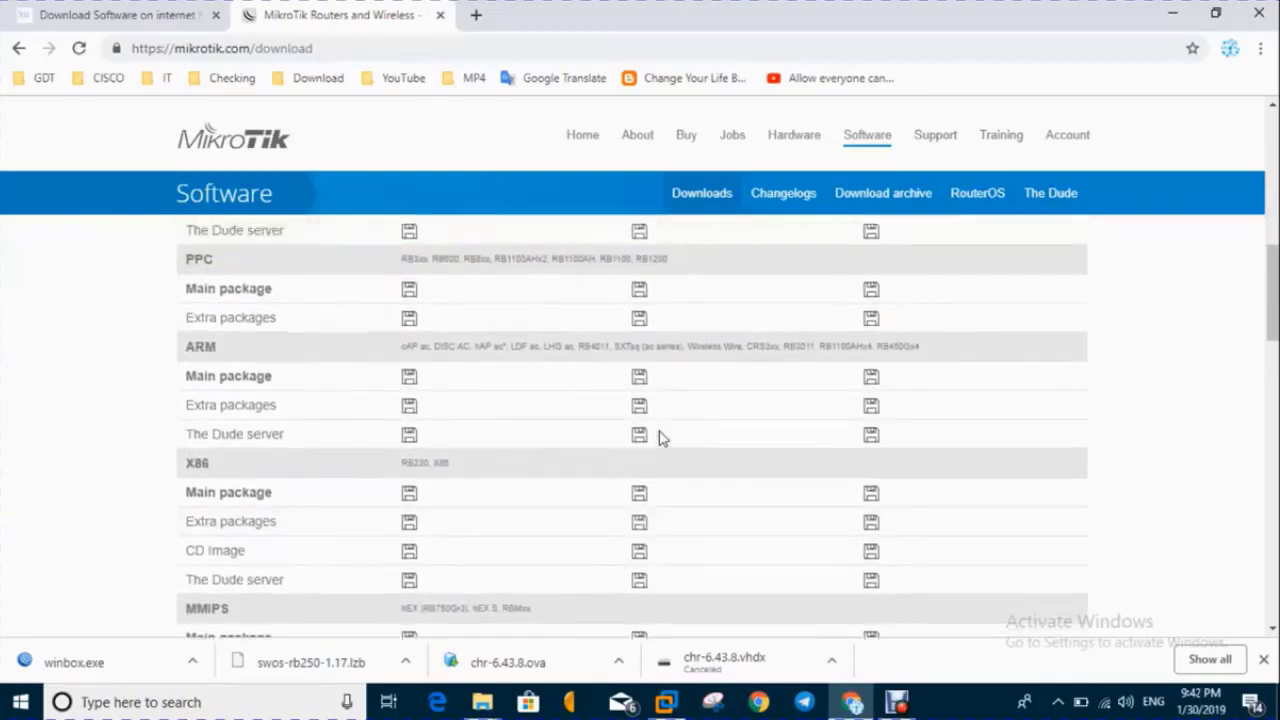
pyautogui.scroll(5, 659, 436)
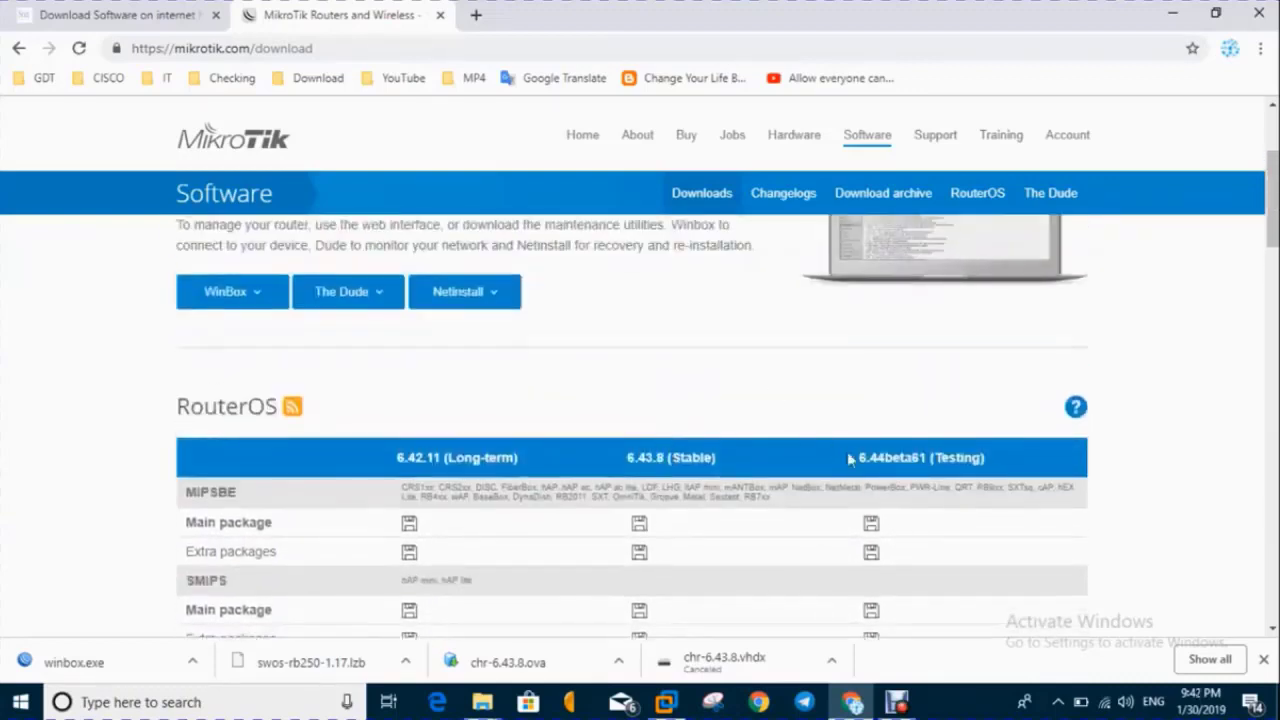
pyautogui.scroll(-1, 868, 483)
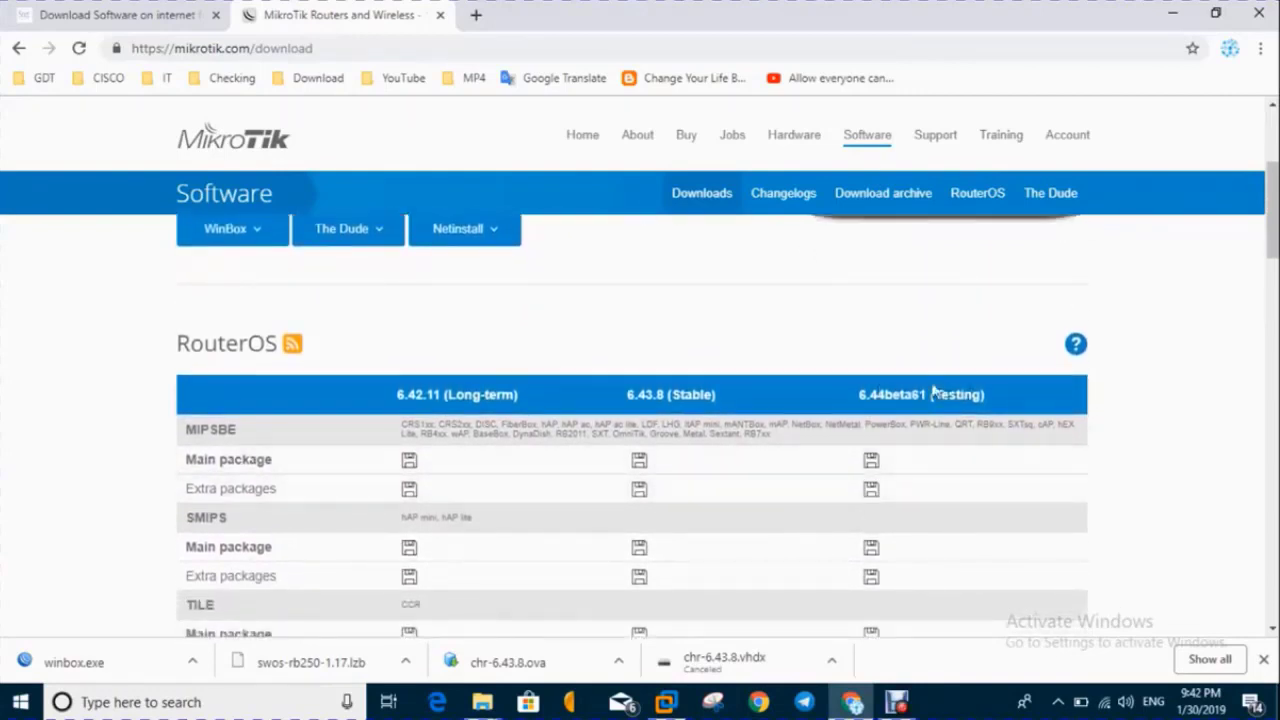
pyautogui.scroll(-1, 884, 527)
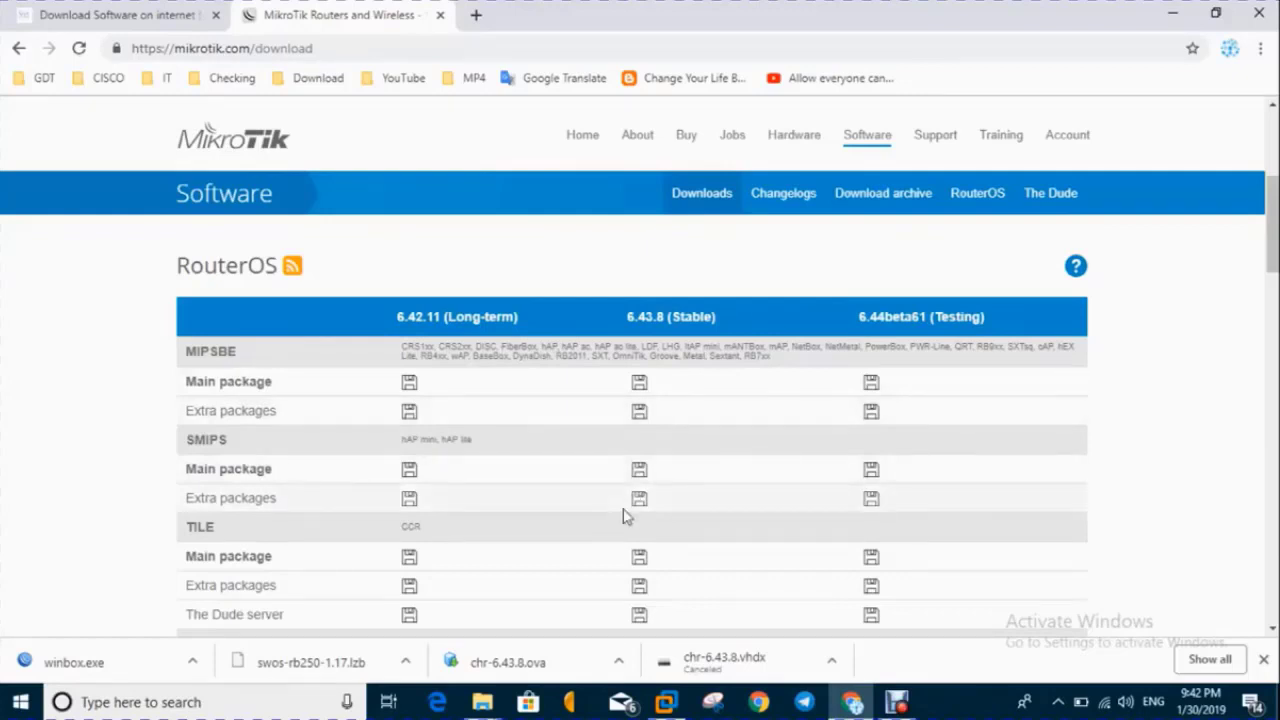
# Examine the remaining RouterOS packages by architecture and the Cloud Hosted Router image list.
pyautogui.scroll(-3, 623, 513)
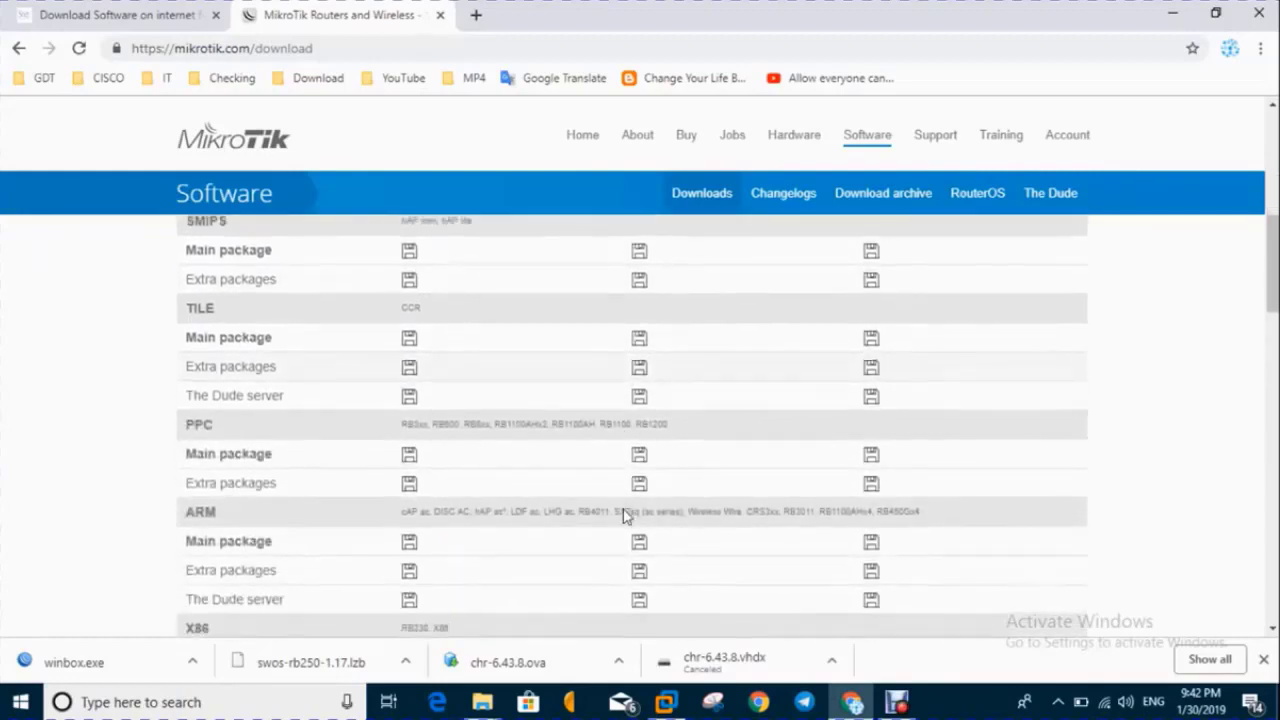
pyautogui.scroll(-3, 623, 513)
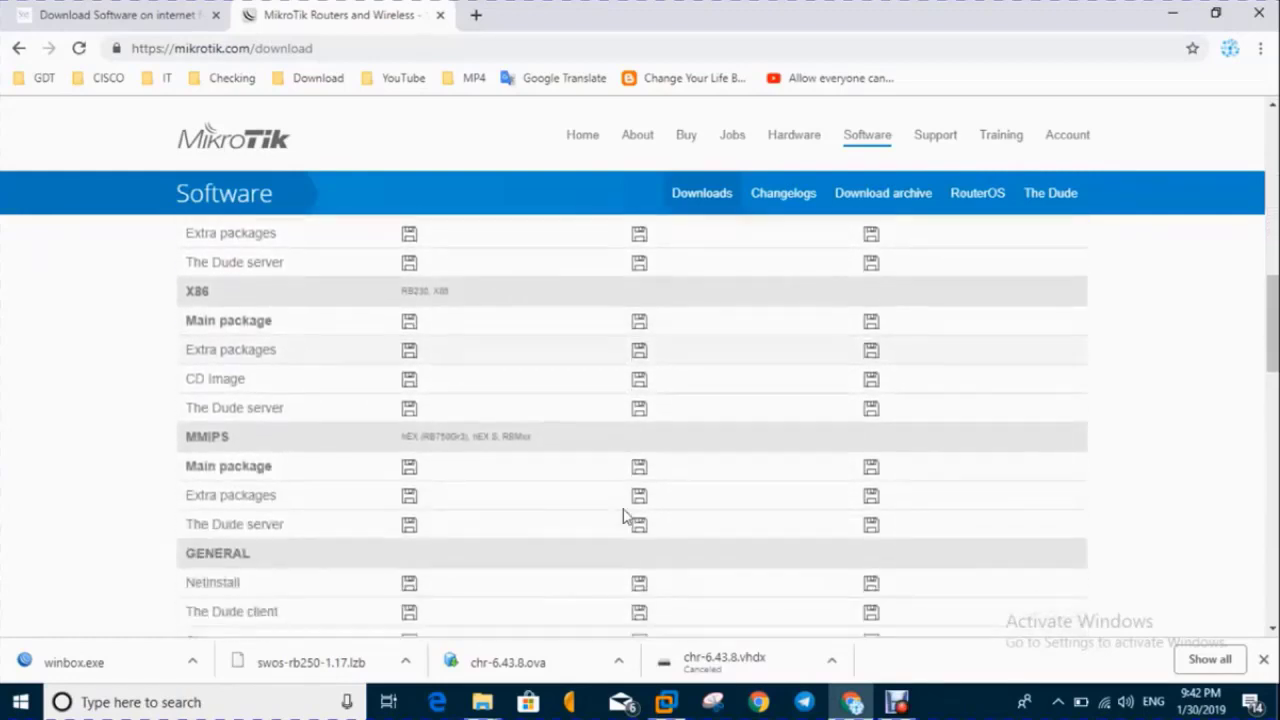
pyautogui.scroll(-2, 623, 515)
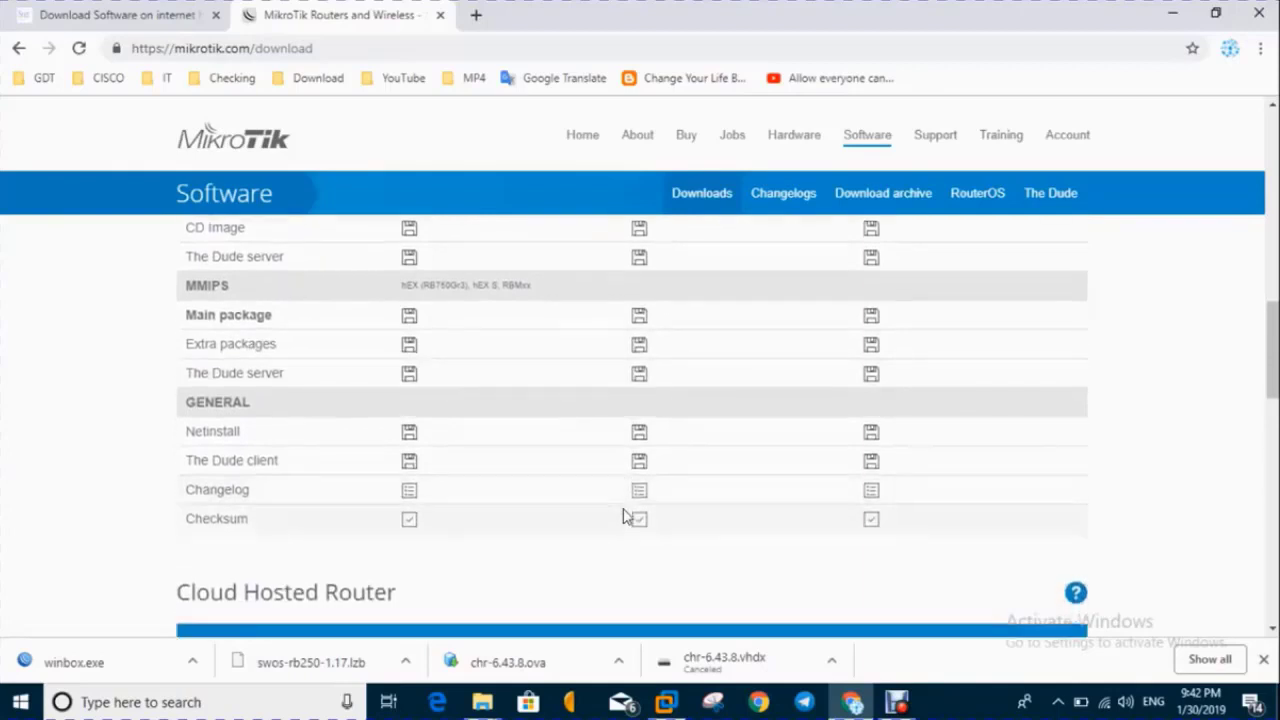
pyautogui.scroll(-1, 623, 515)
pyautogui.scroll(-2, 623, 515)
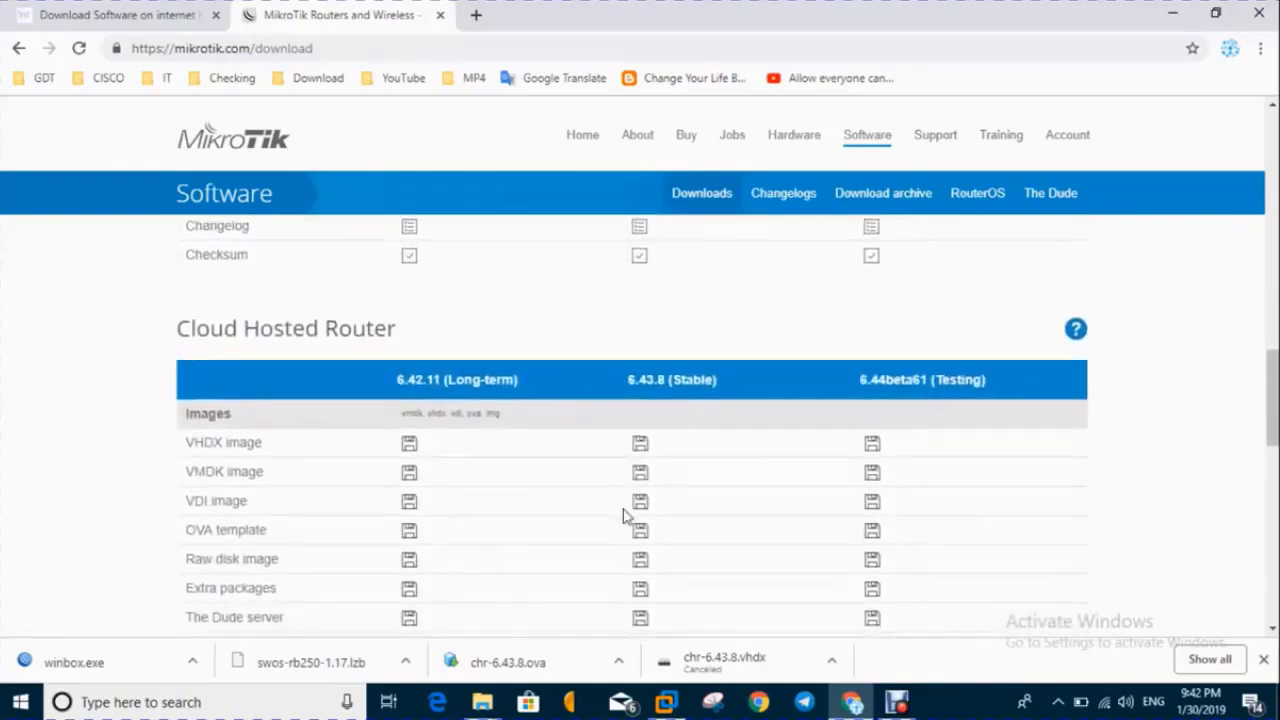
pyautogui.scroll(-1, 623, 515)
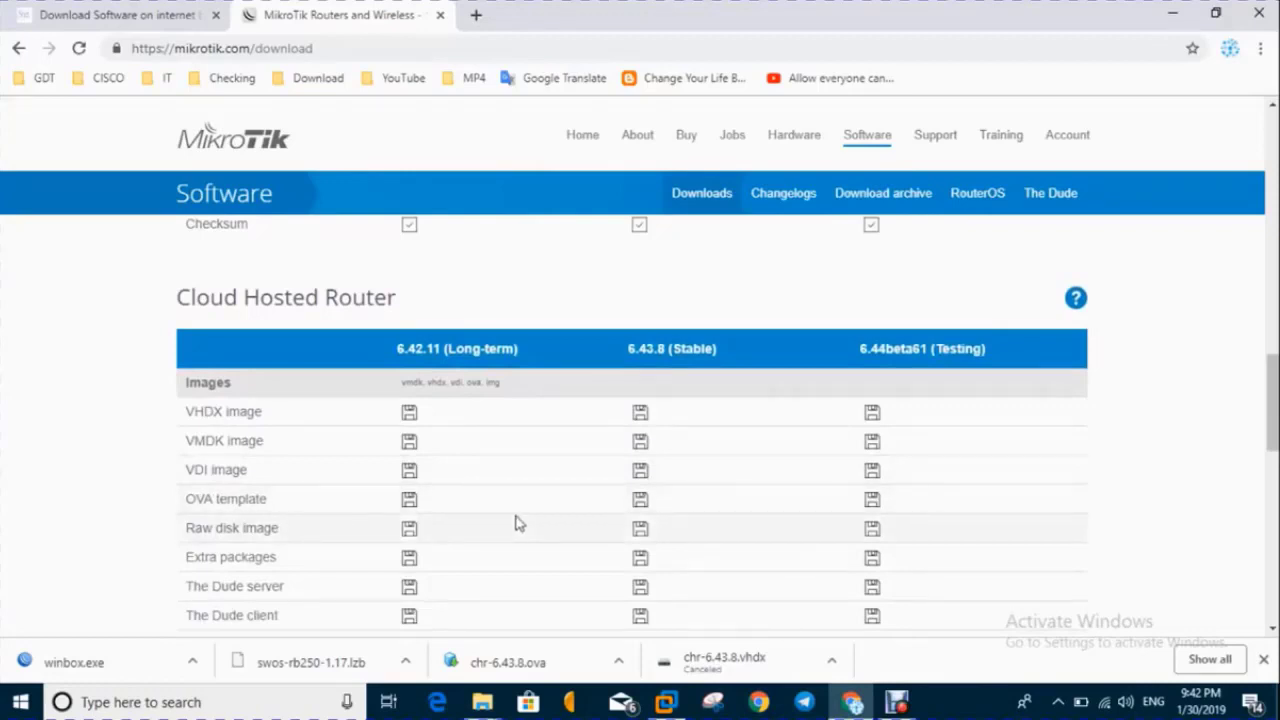
pyautogui.scroll(-1, 518, 522)
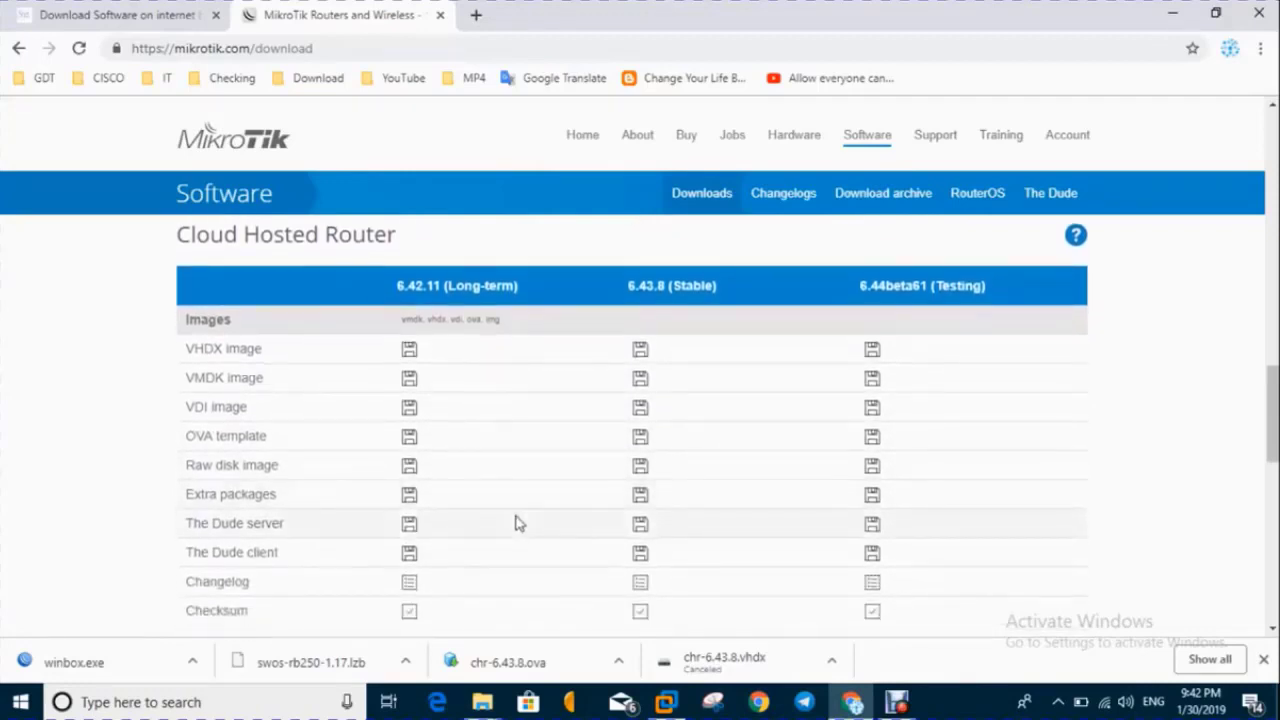
pyautogui.scroll(-3, 518, 522)
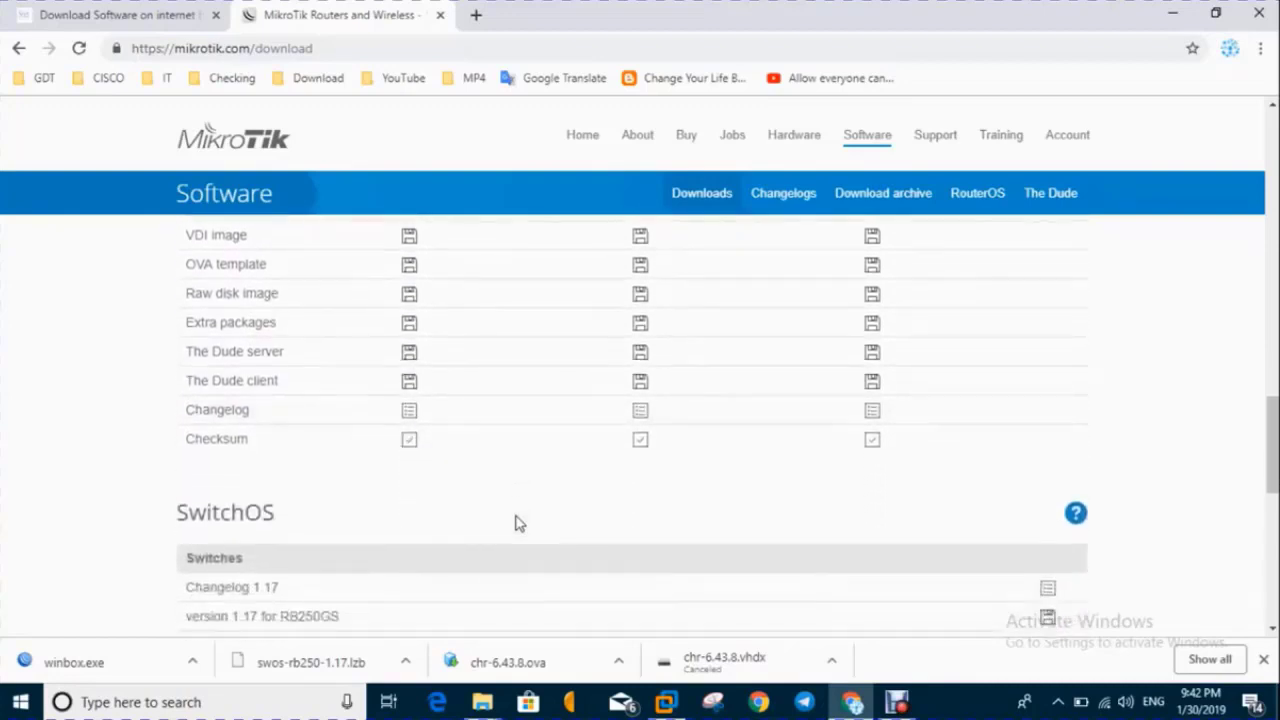
pyautogui.scroll(3, 518, 522)
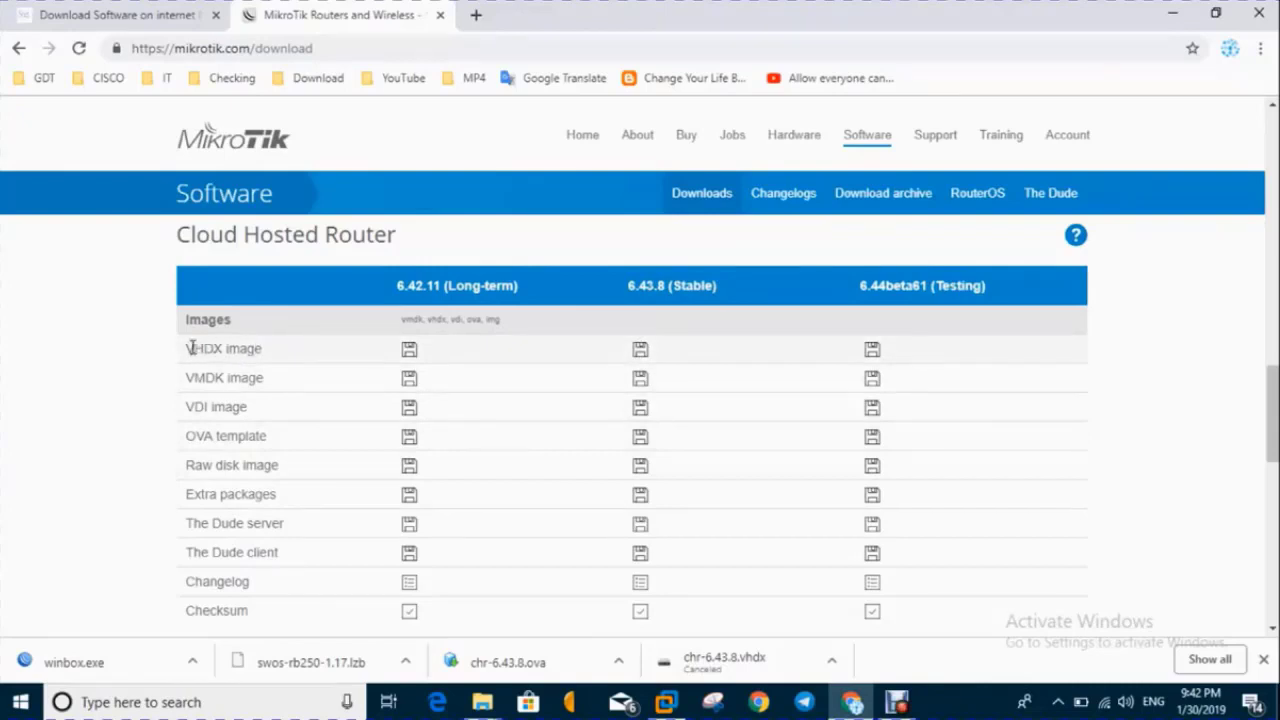
# Highlight the VHDX image, OVA template and VMDK image names in turn in the Cloud Hosted Router table.
pyautogui.moveTo(186, 347); pyautogui.dragTo(284, 352)
pyautogui.click(246, 415)
pyautogui.moveTo(190, 435); pyautogui.dragTo(275, 442)
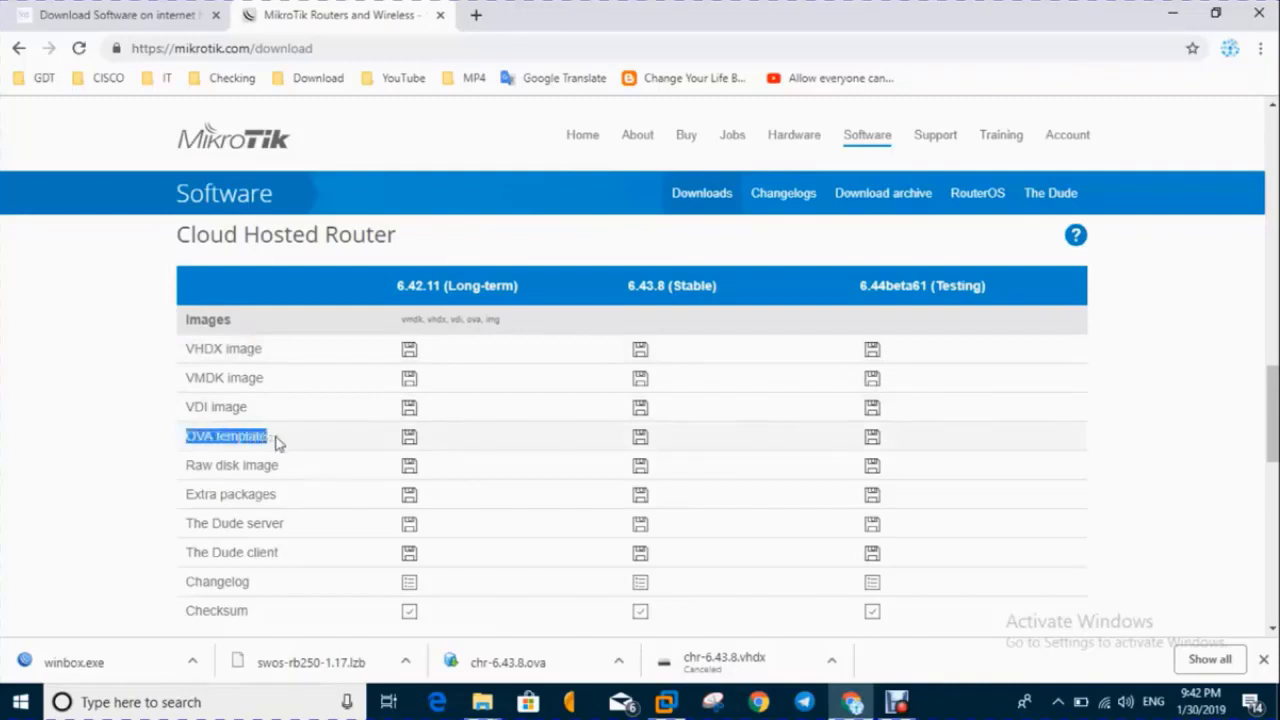
pyautogui.click(292, 447)
pyautogui.moveTo(188, 377); pyautogui.dragTo(282, 390)
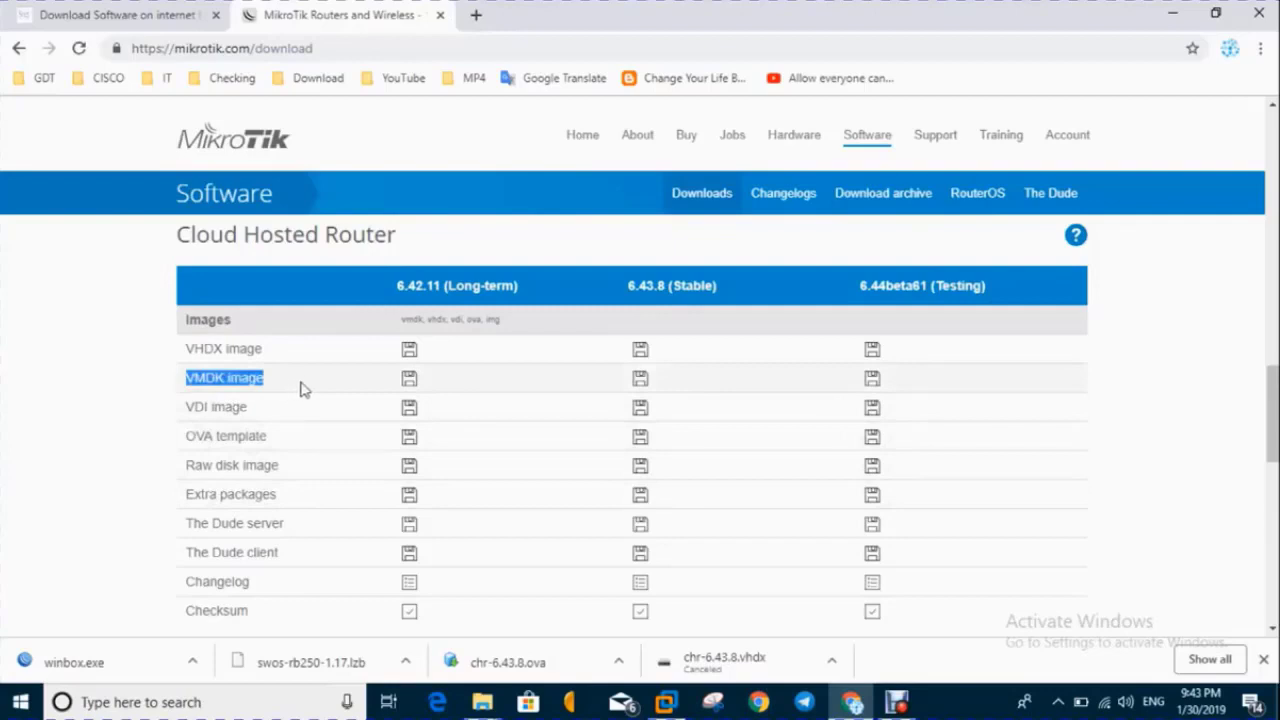
pyautogui.click(303, 389)
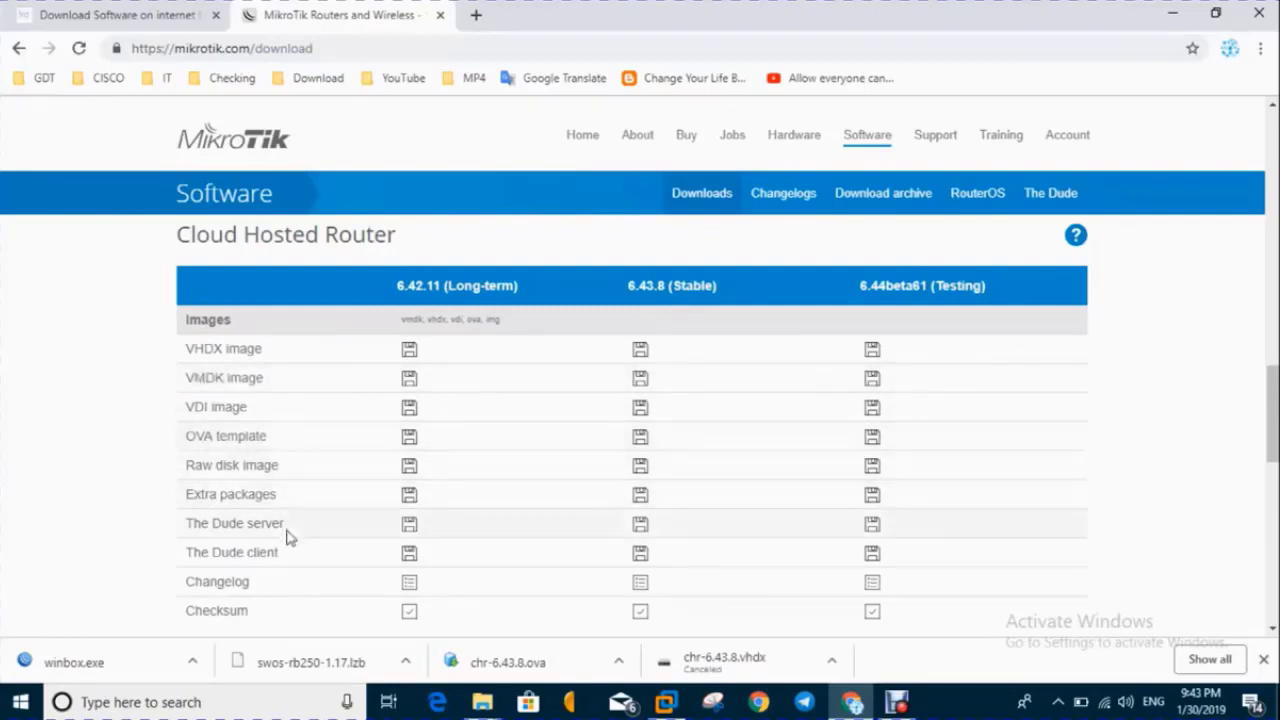
# Download the Cloud Hosted Router raw disk image for 6.44beta61 (Testing) and the OVA template for 6.43.8 (Stable), dismissing the mail notification.
pyautogui.scroll(-3, 286, 534)
pyautogui.scroll(-2, 286, 537)
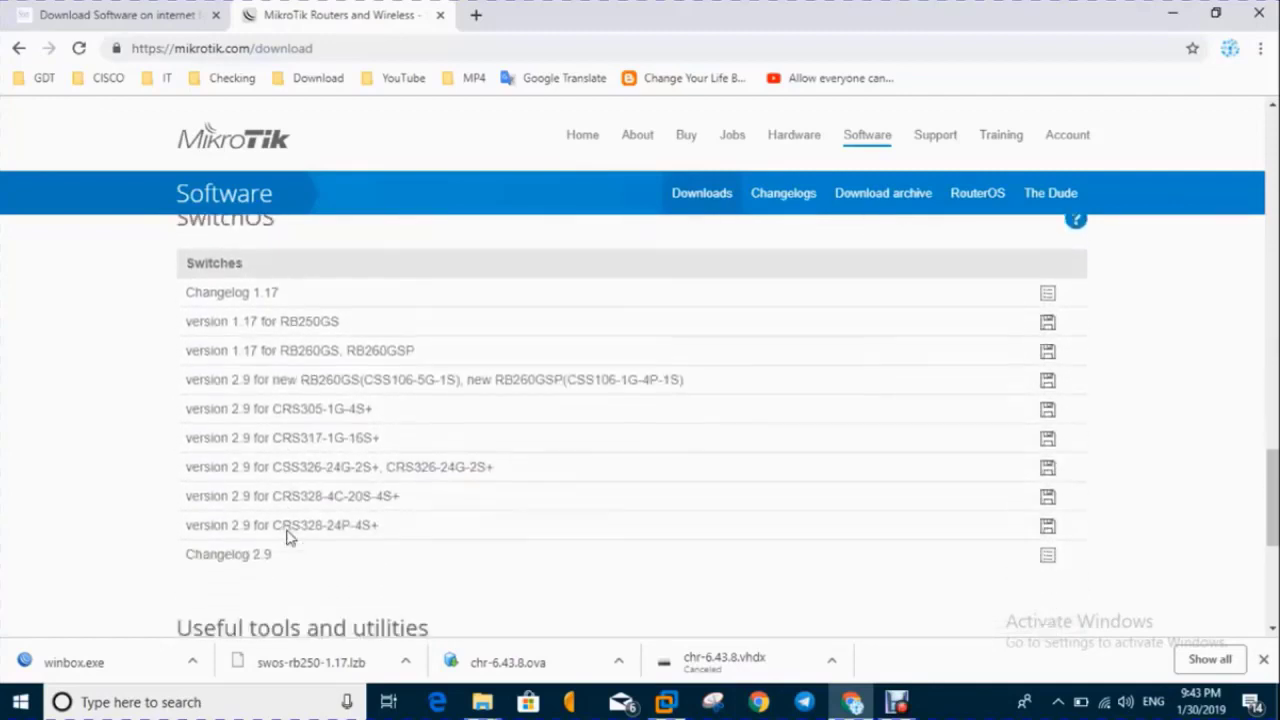
pyautogui.scroll(1, 286, 537)
pyautogui.scroll(3, 288, 537)
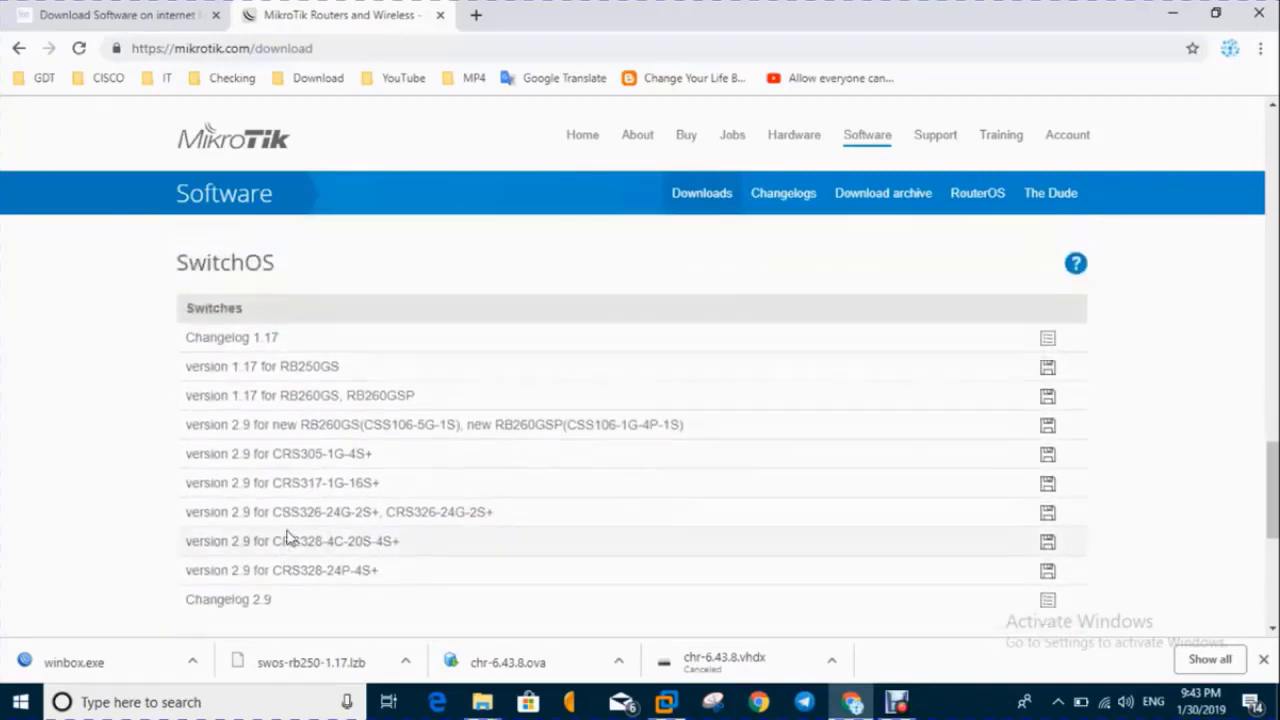
pyautogui.scroll(5, 288, 471)
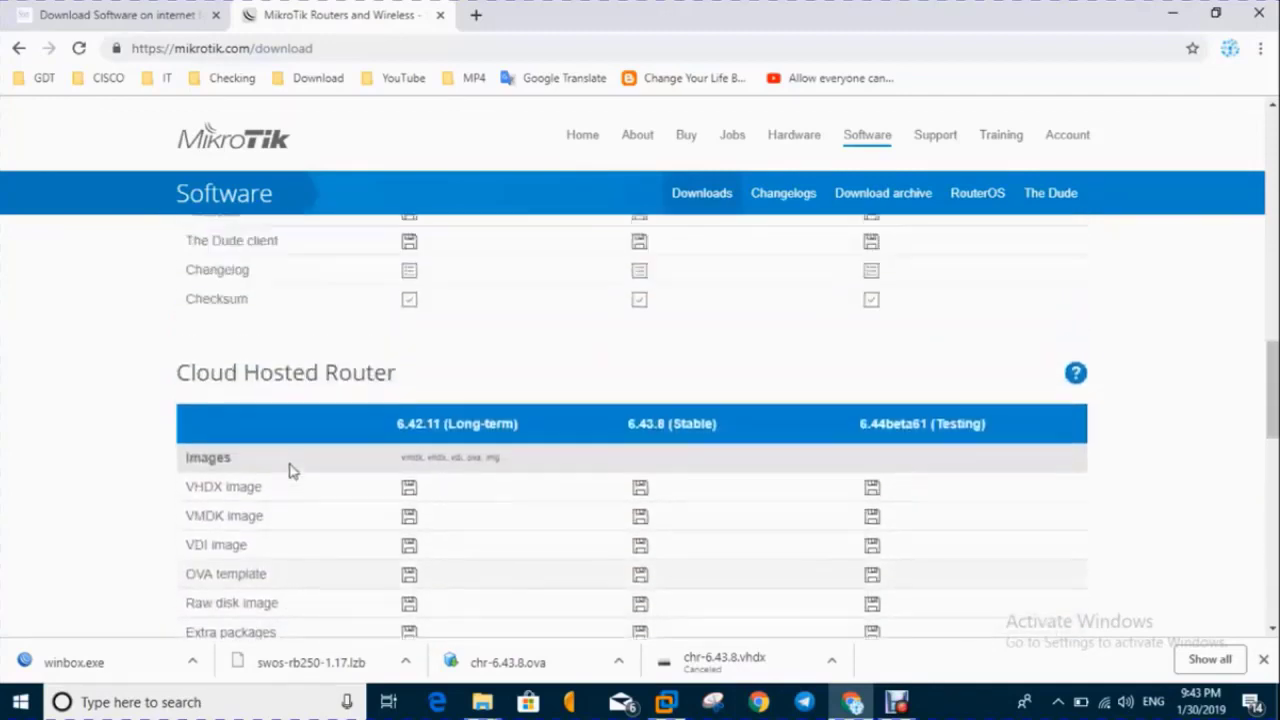
pyautogui.scroll(-5, 288, 471)
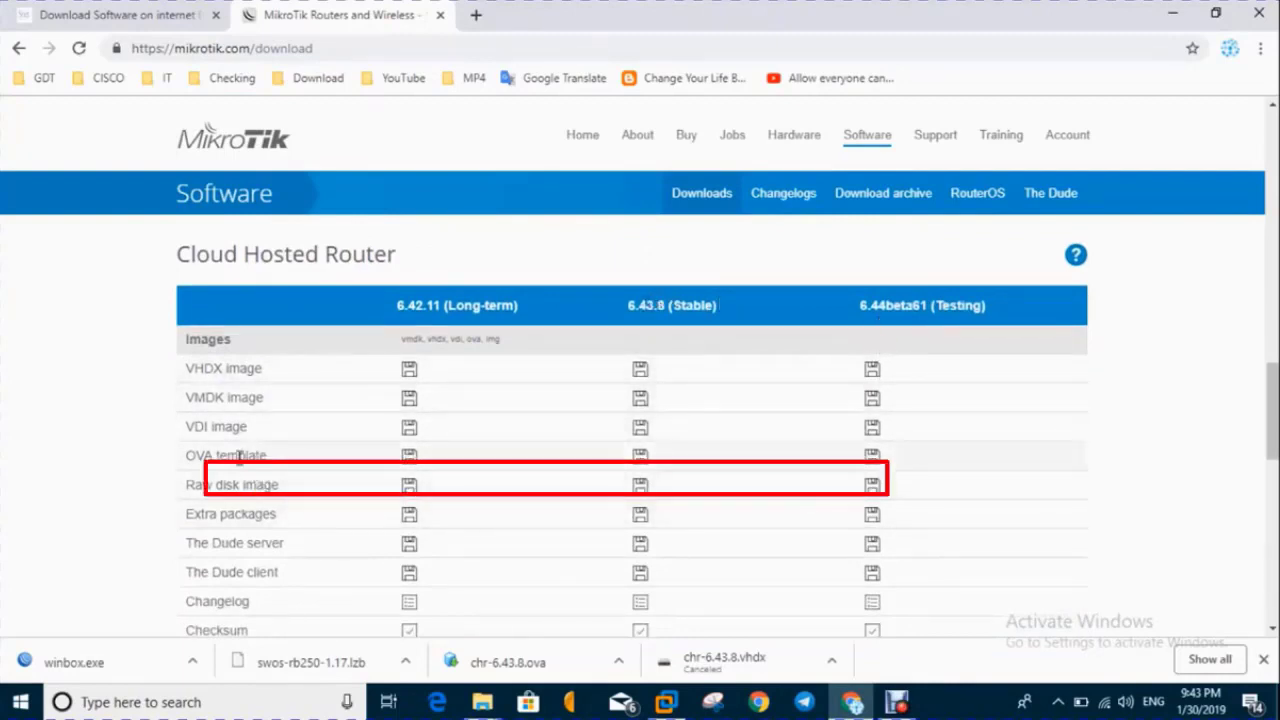
pyautogui.click(873, 490)
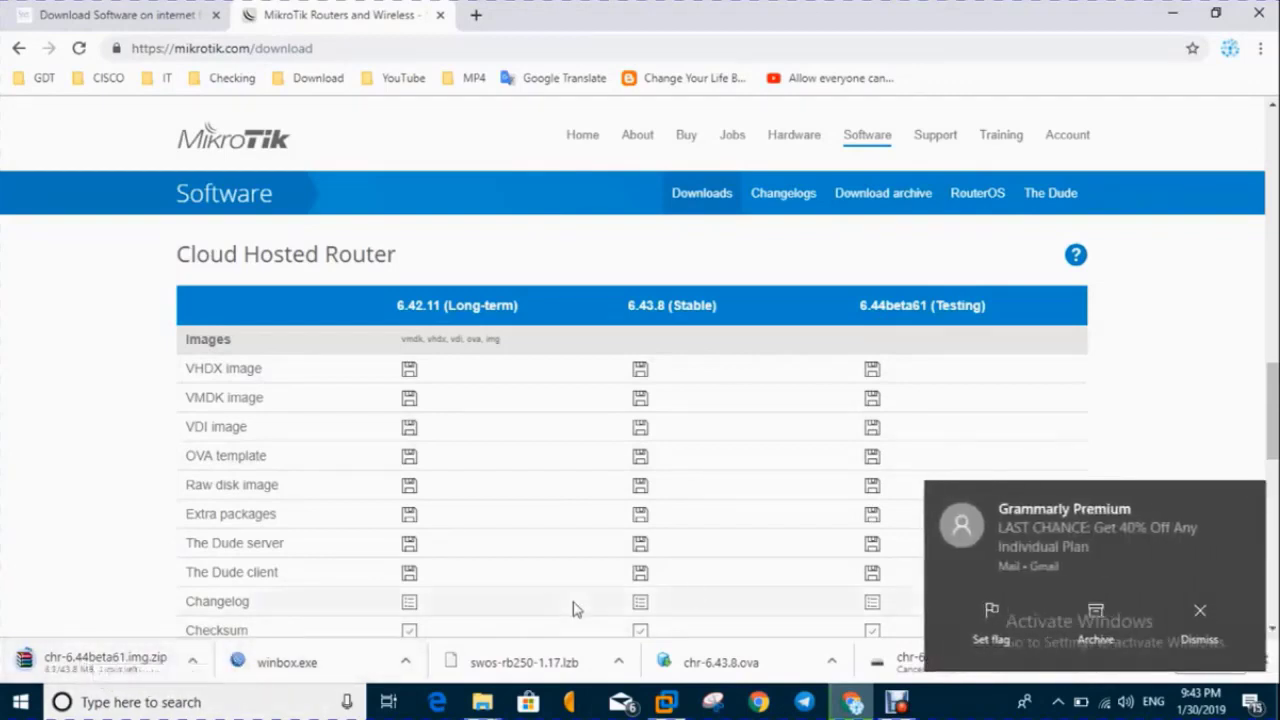
pyautogui.click(1195, 634)
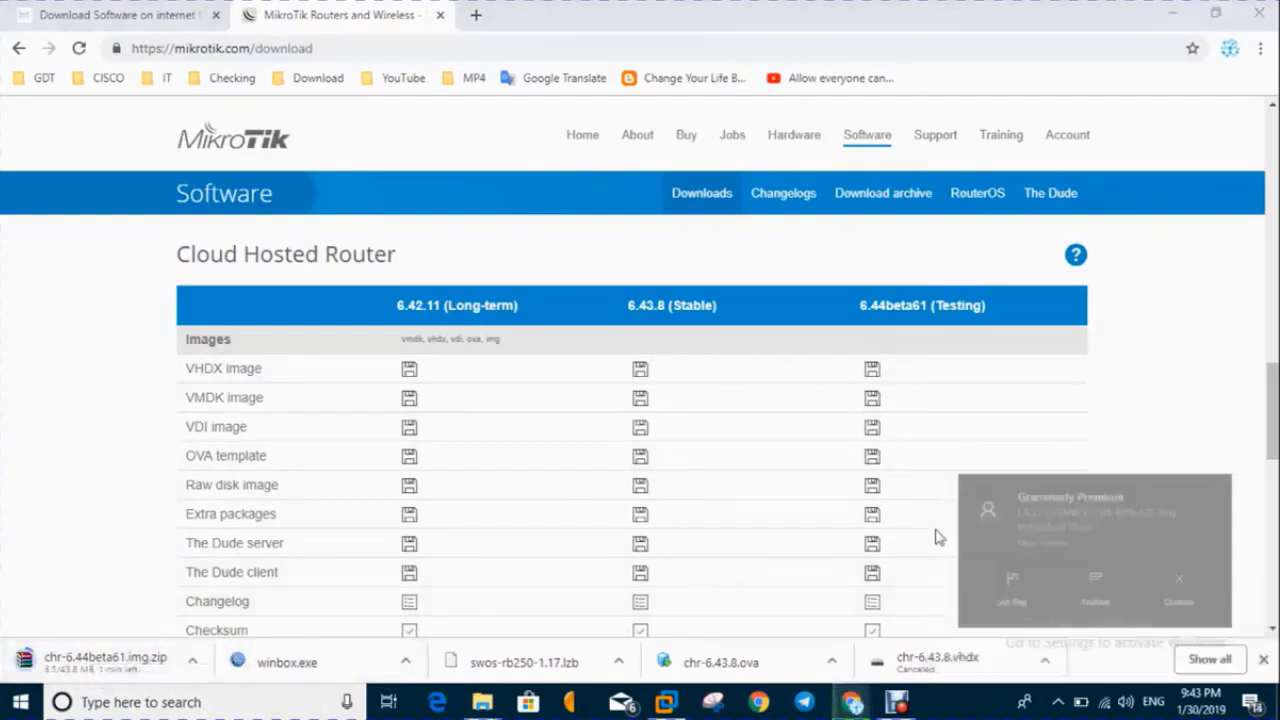
pyautogui.click(641, 461)
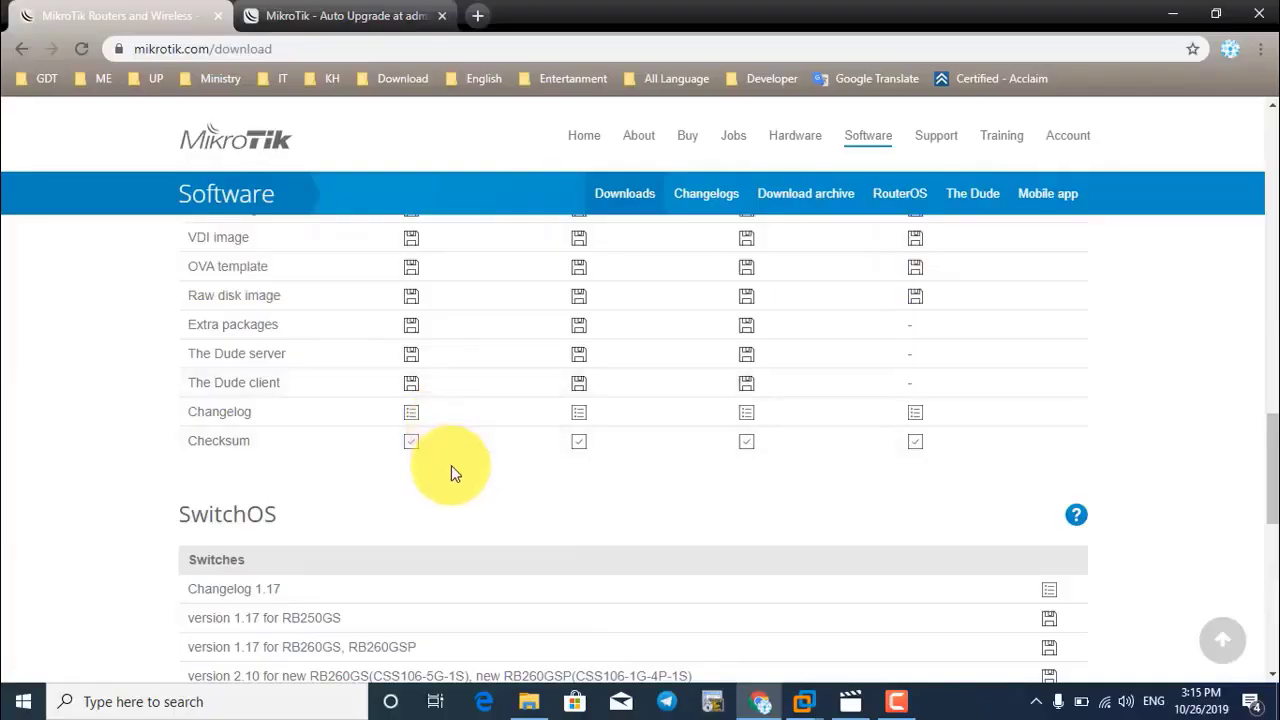
# Switch to File Explorer and locate Mikrotik-6.45.6.iso in the All OS folder under 06 - DATA SOFT on drive D.
pyautogui.scroll(1, 451, 466)
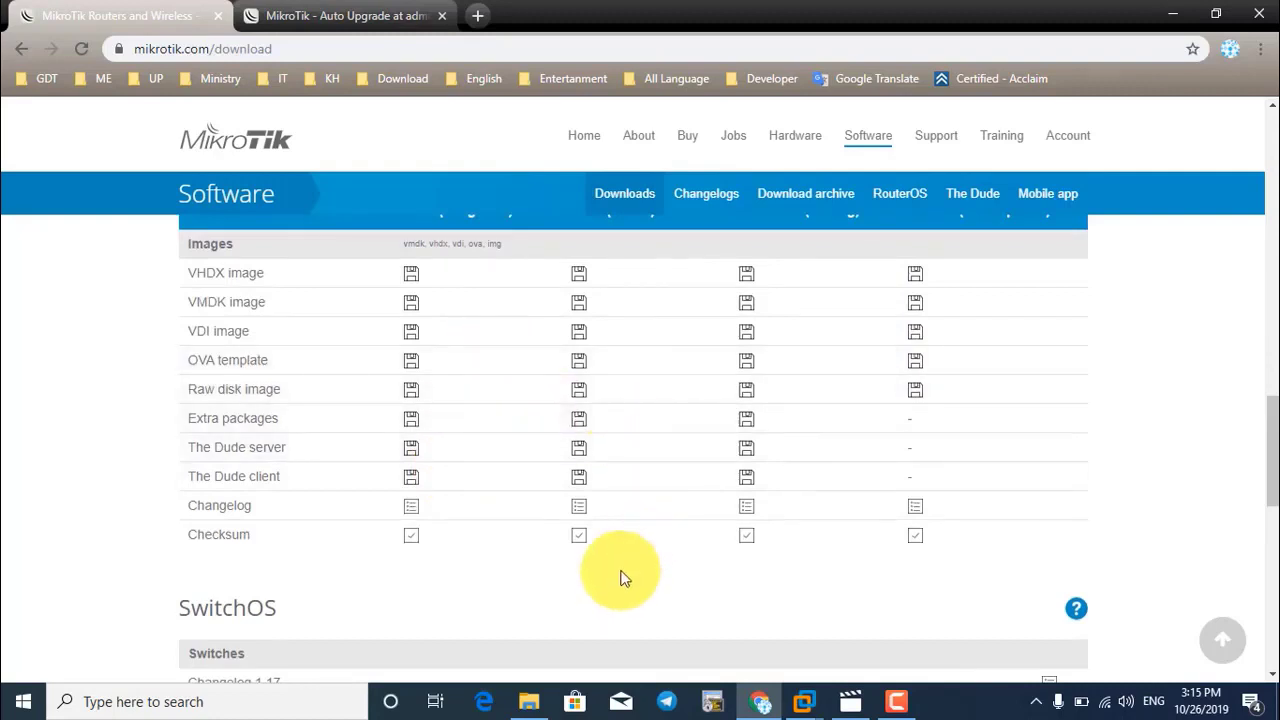
pyautogui.click(530, 703)
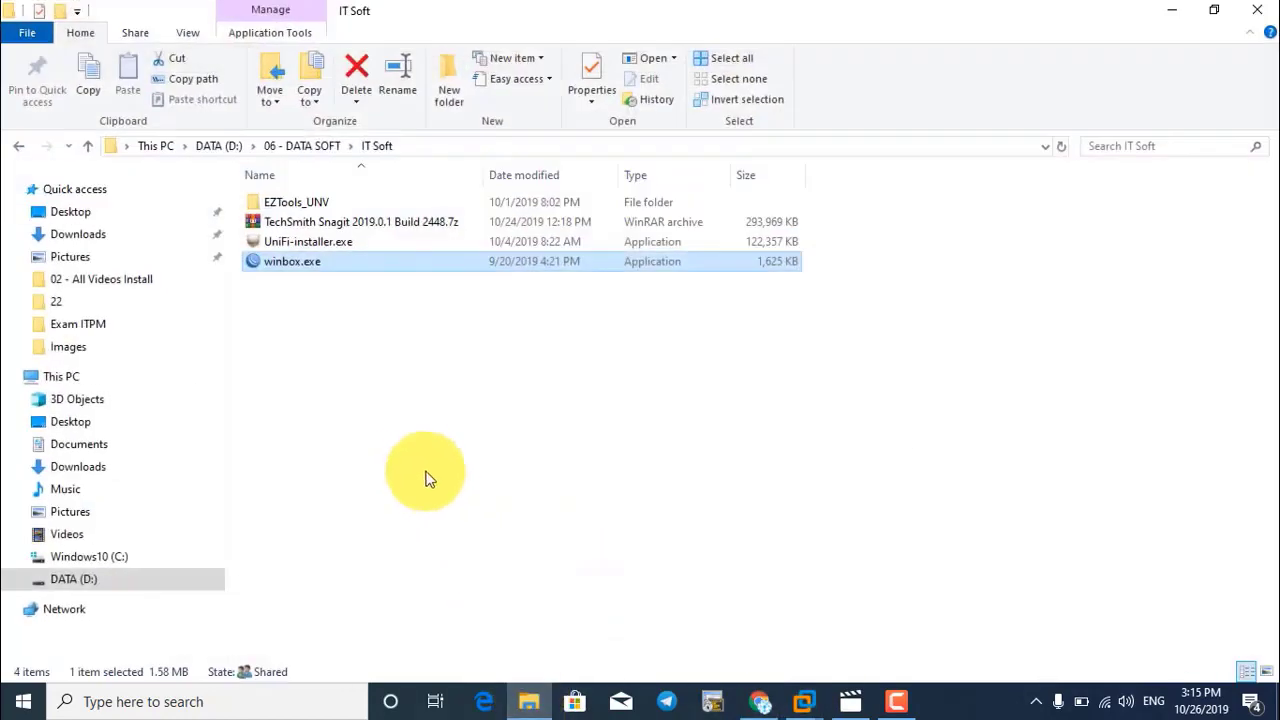
pyautogui.press('BackSpace')
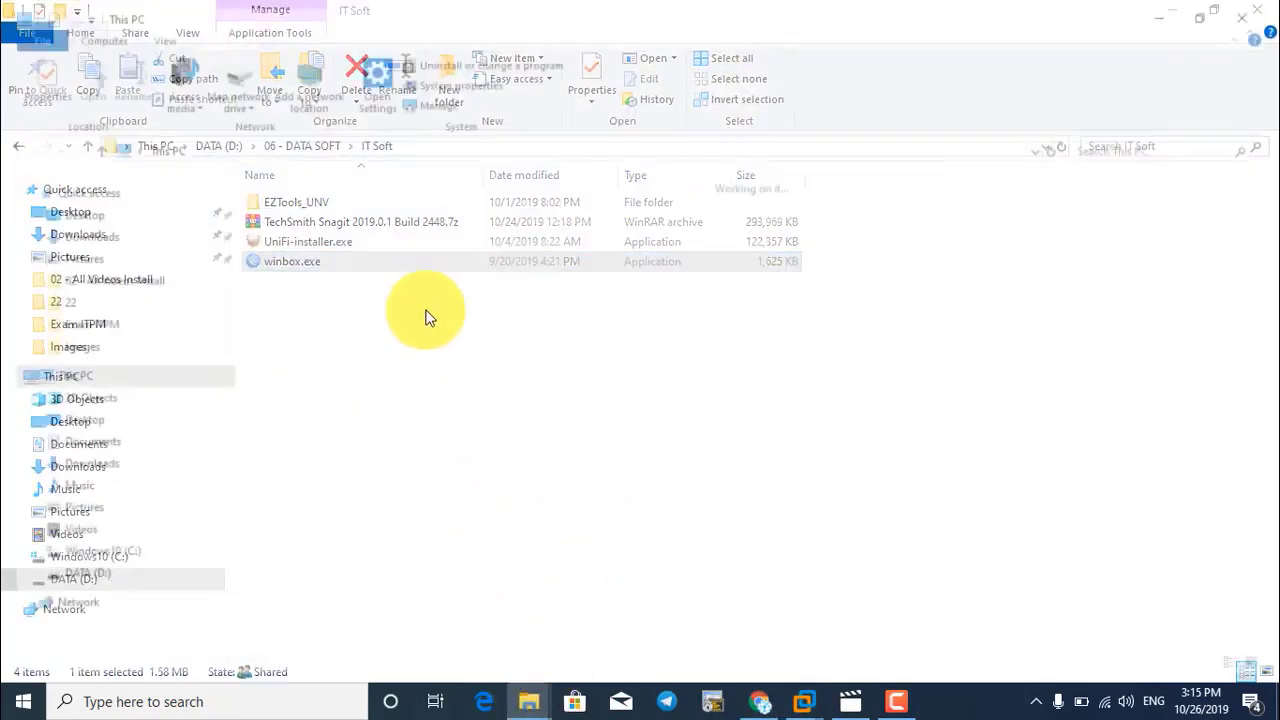
pyautogui.doubleClick(563, 360)
pyautogui.doubleClick(375, 283)
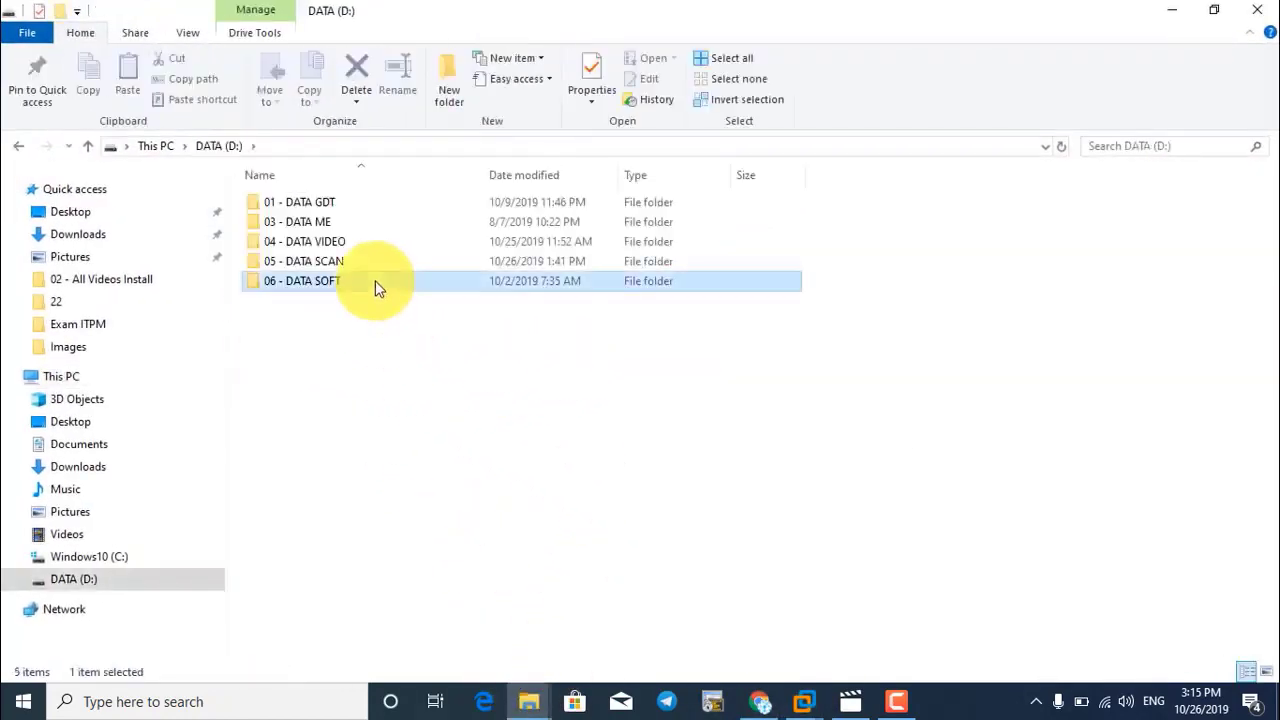
pyautogui.click(338, 204)
pyautogui.doubleClick(338, 204)
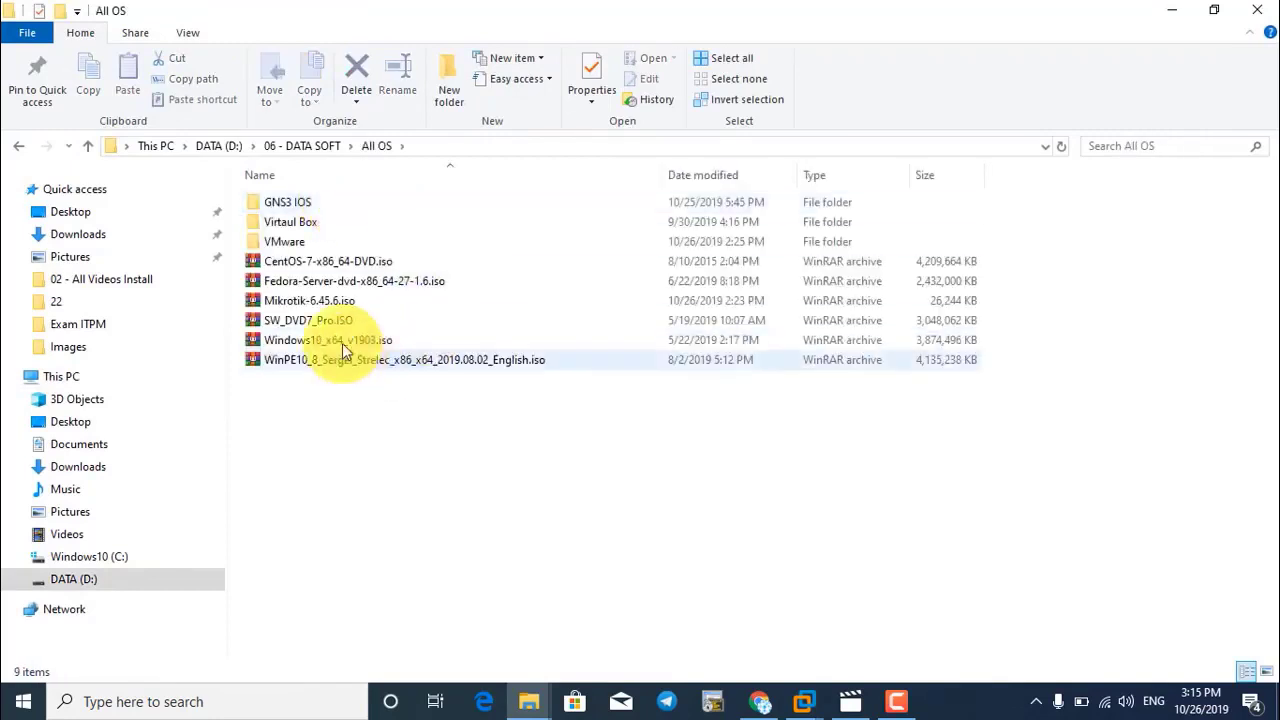
pyautogui.click(438, 300)
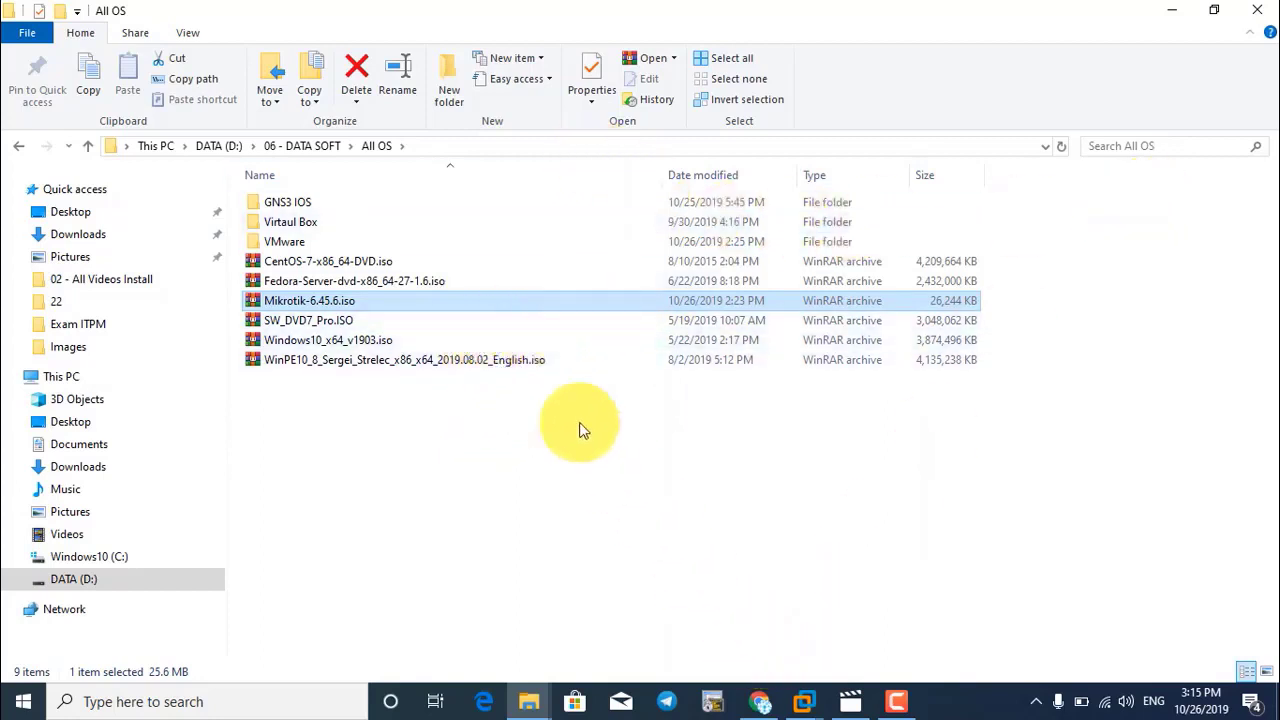
# Switch to VMware Workstation and start a new Typical virtual machine with the operating system installed later.
pyautogui.moveTo(812, 706)
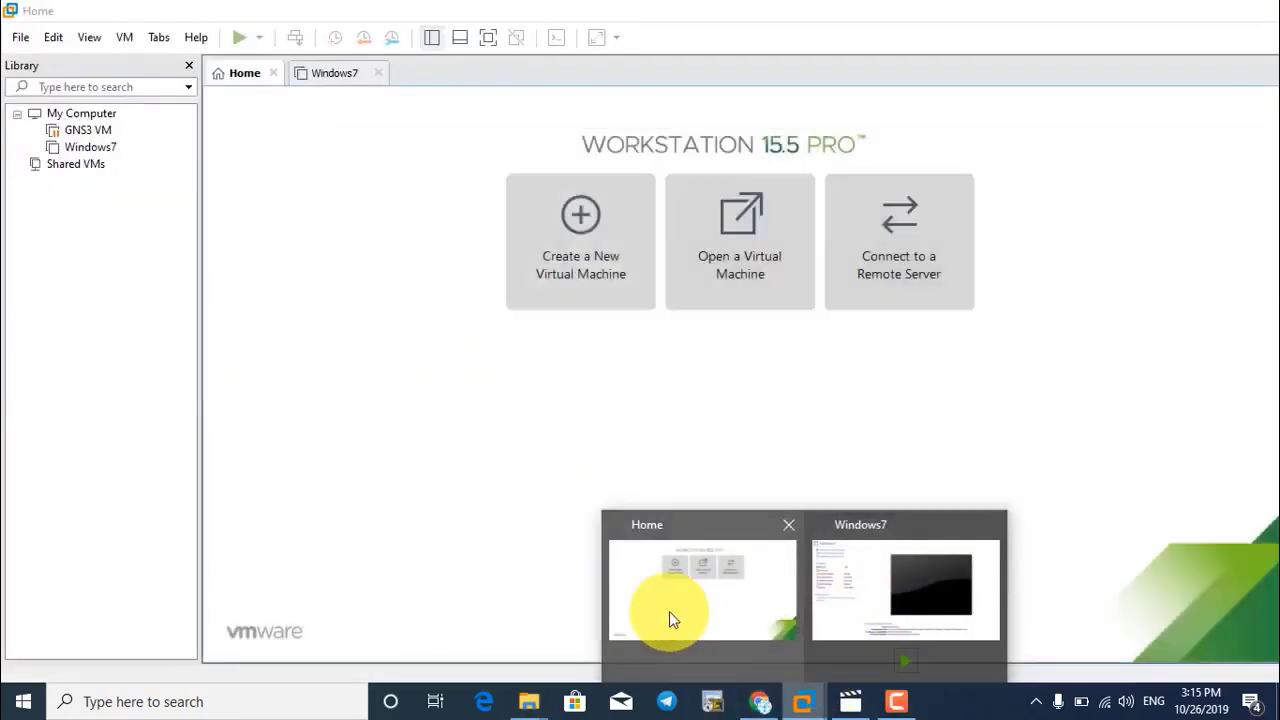
pyautogui.click(669, 611)
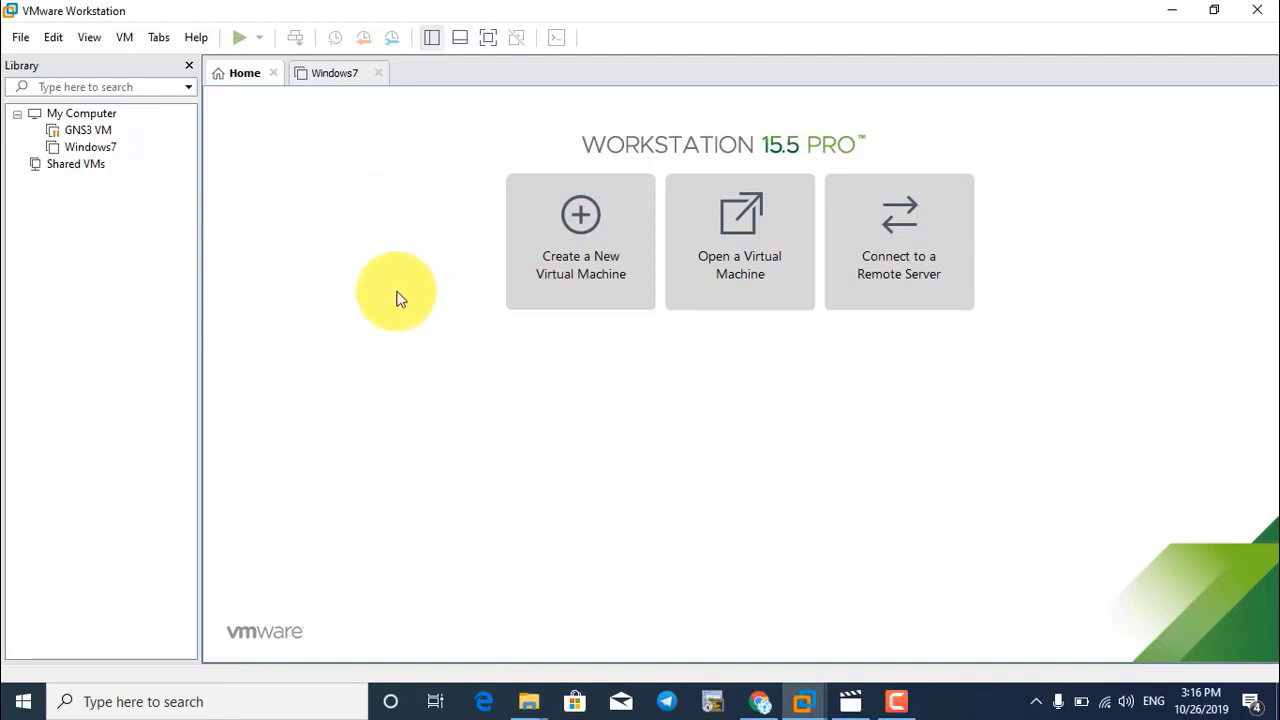
pyautogui.click(582, 240)
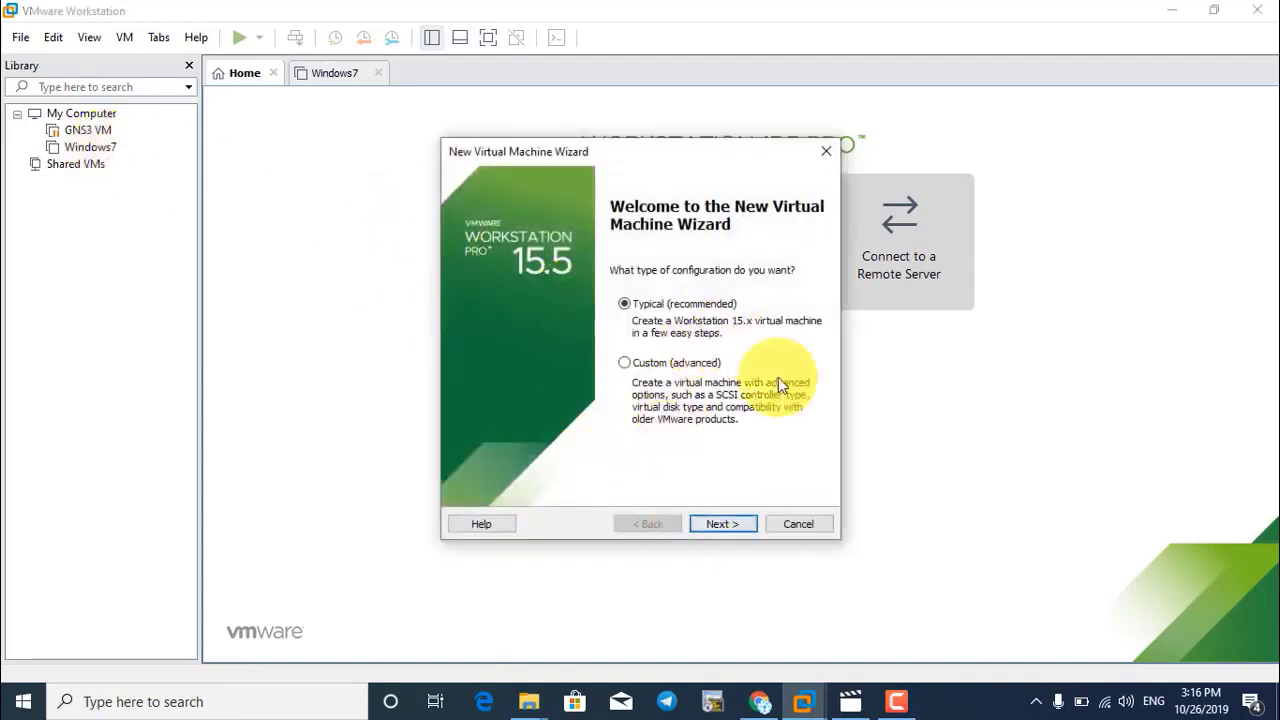
pyautogui.click(726, 532)
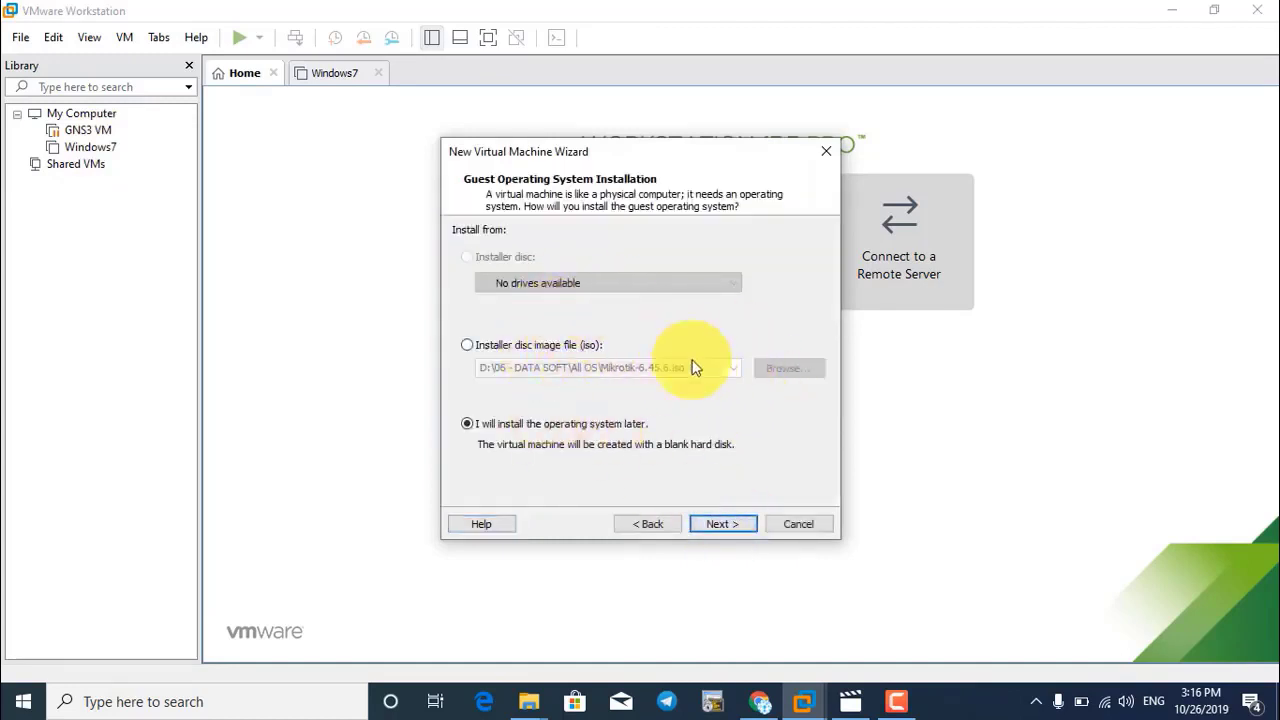
pyautogui.click(724, 518)
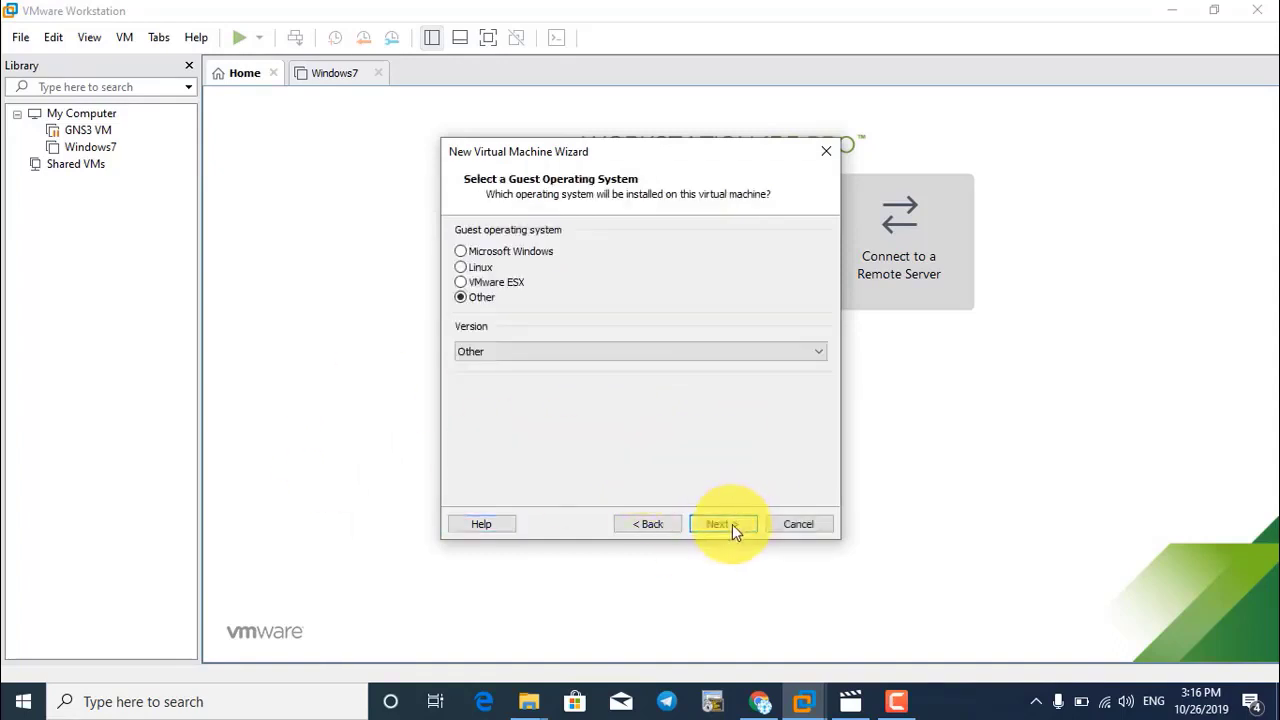
# Choose Other as both the guest operating system and its version for the new virtual machine.
pyautogui.click(499, 354)
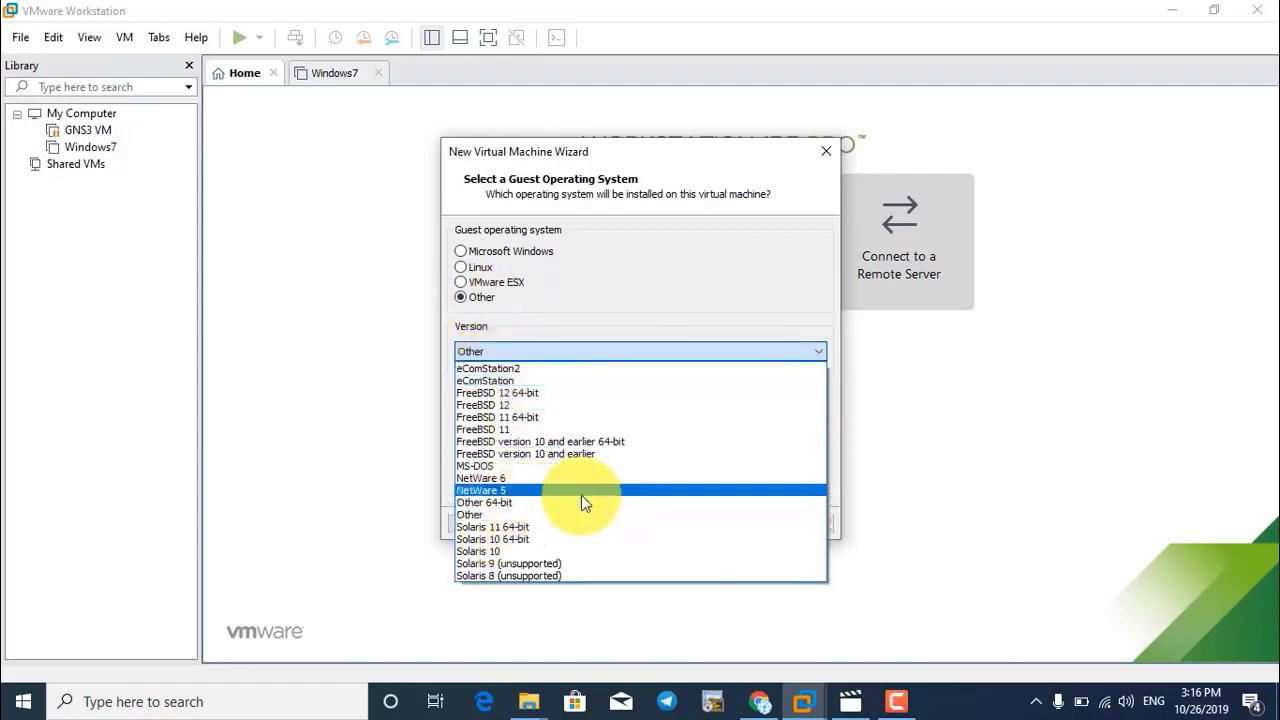
pyautogui.click(513, 513)
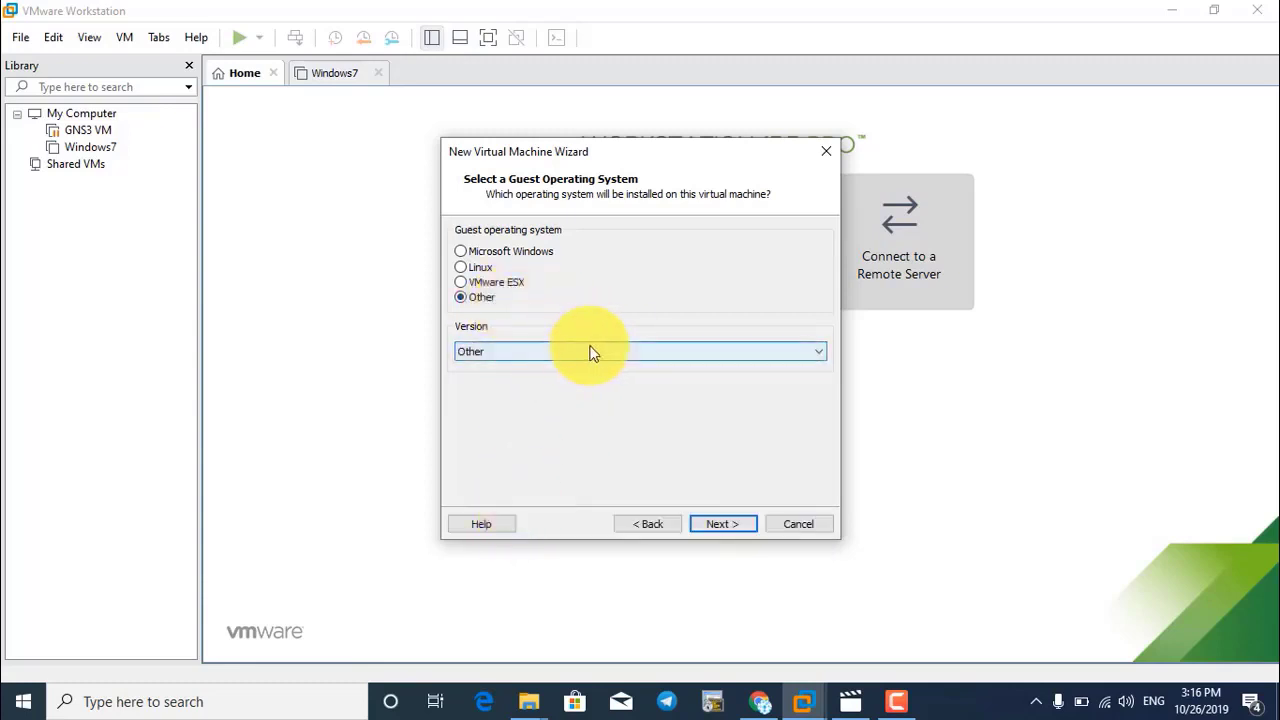
pyautogui.moveTo(651, 155); pyautogui.dragTo(683, 143)
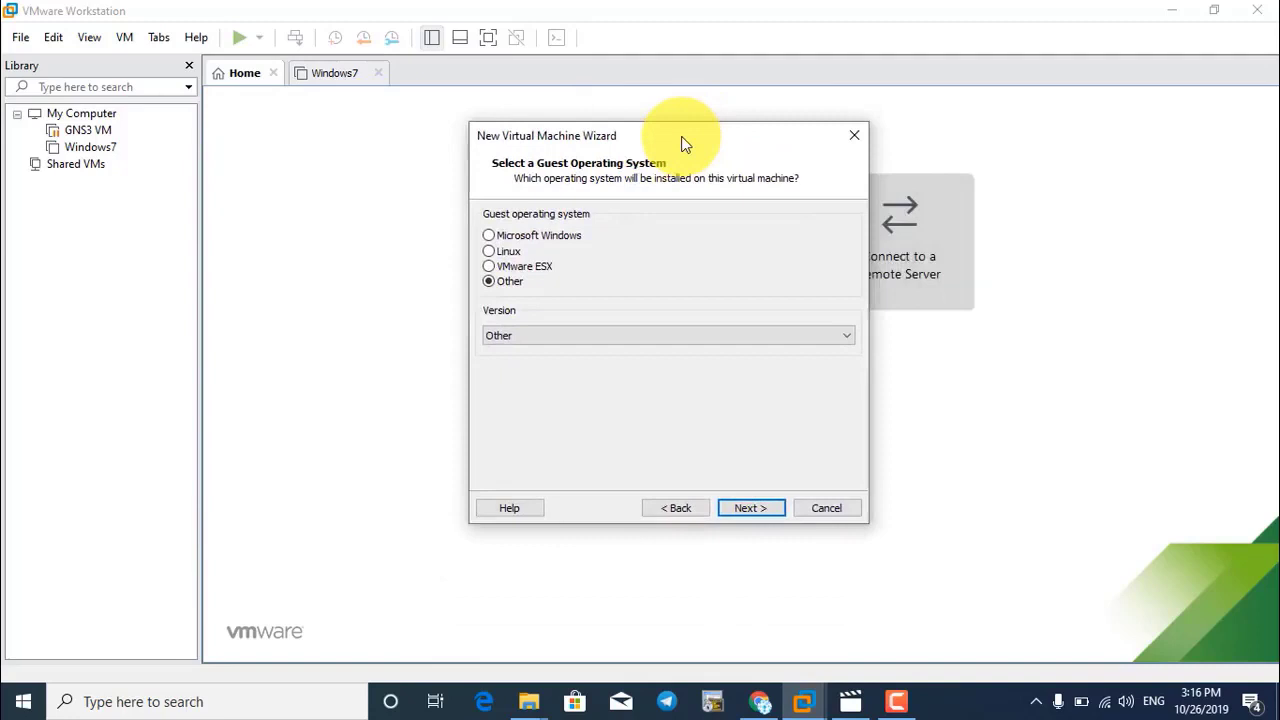
pyautogui.click(746, 505)
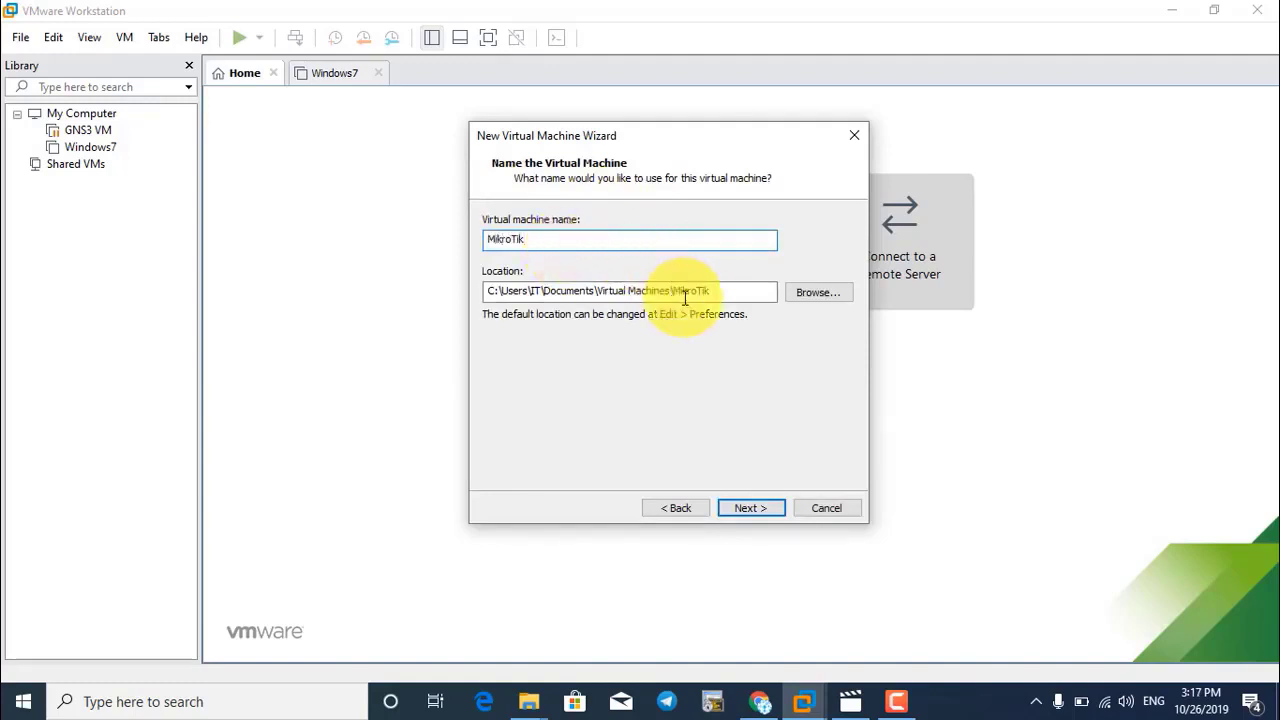
# Name the virtual machine MikroTik and keep its location at C:\Users\IT\Documents\Virtual Machines\MikroTik.
pyautogui.moveTo(748, 289); pyautogui.dragTo(451, 274)
pyautogui.click(720, 290)
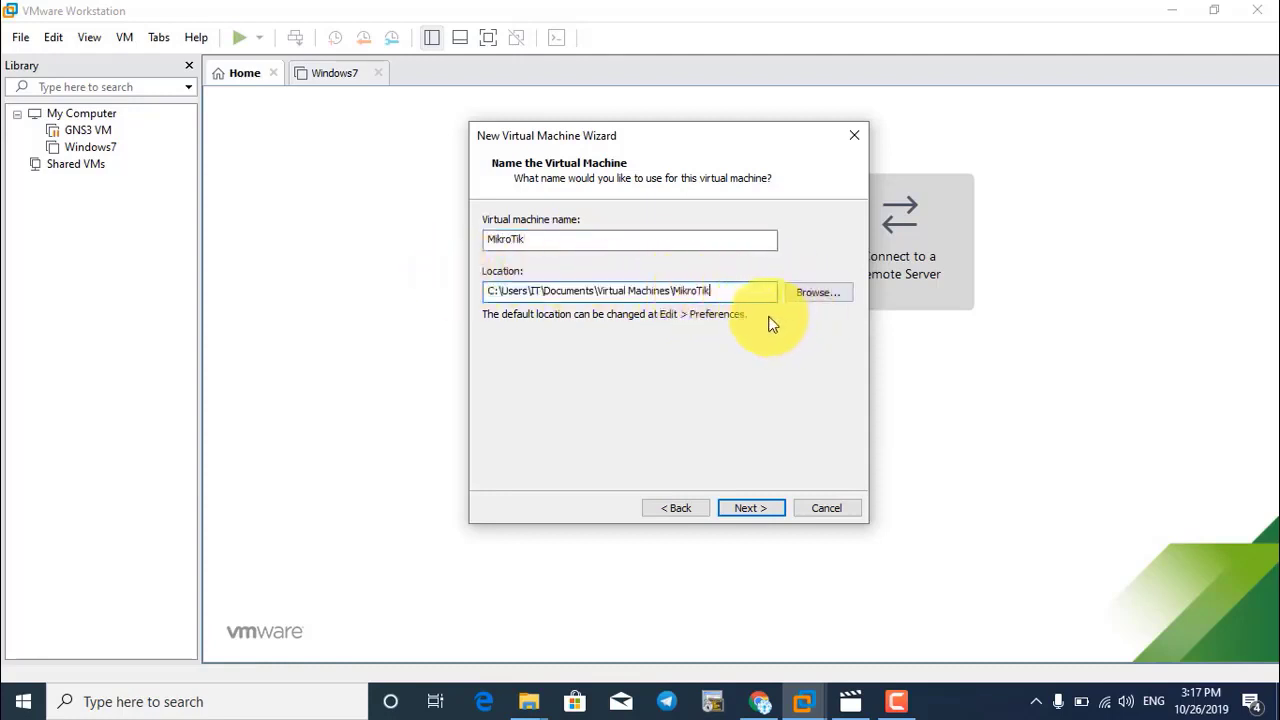
pyautogui.moveTo(747, 291); pyautogui.dragTo(480, 260)
pyautogui.click(722, 290)
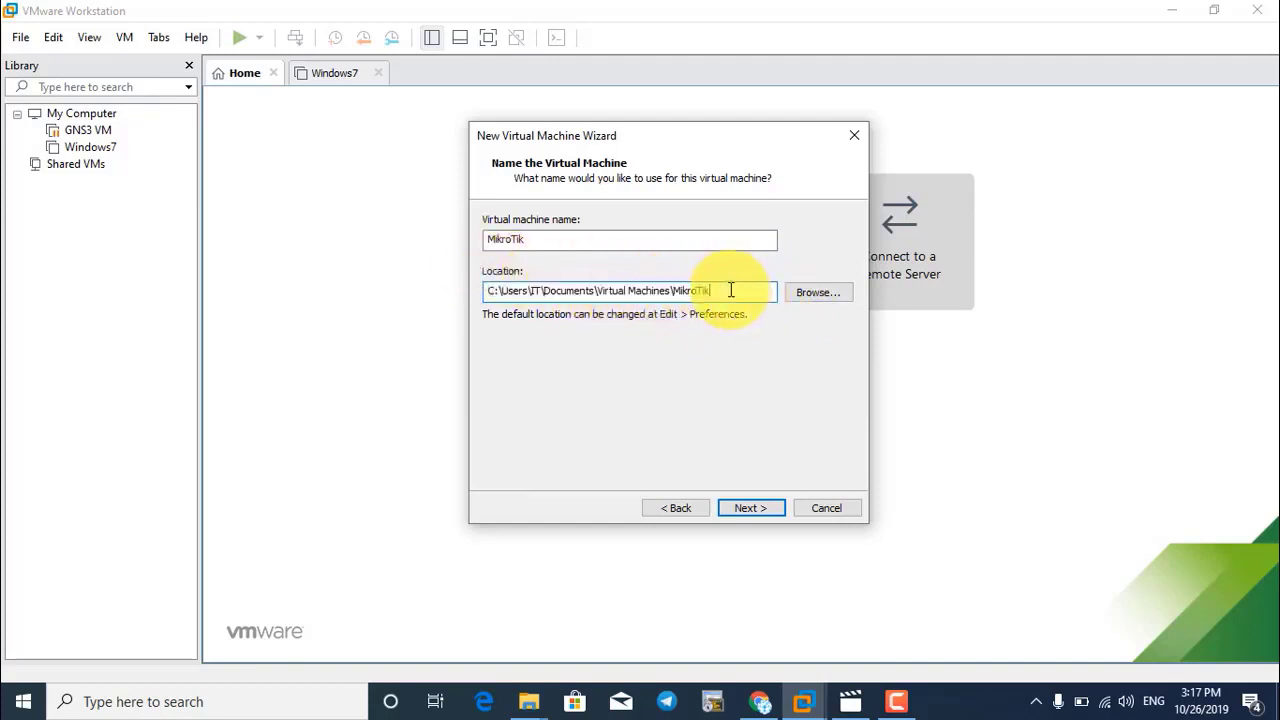
pyautogui.moveTo(676, 290); pyautogui.dragTo(723, 289)
pyautogui.click(748, 292)
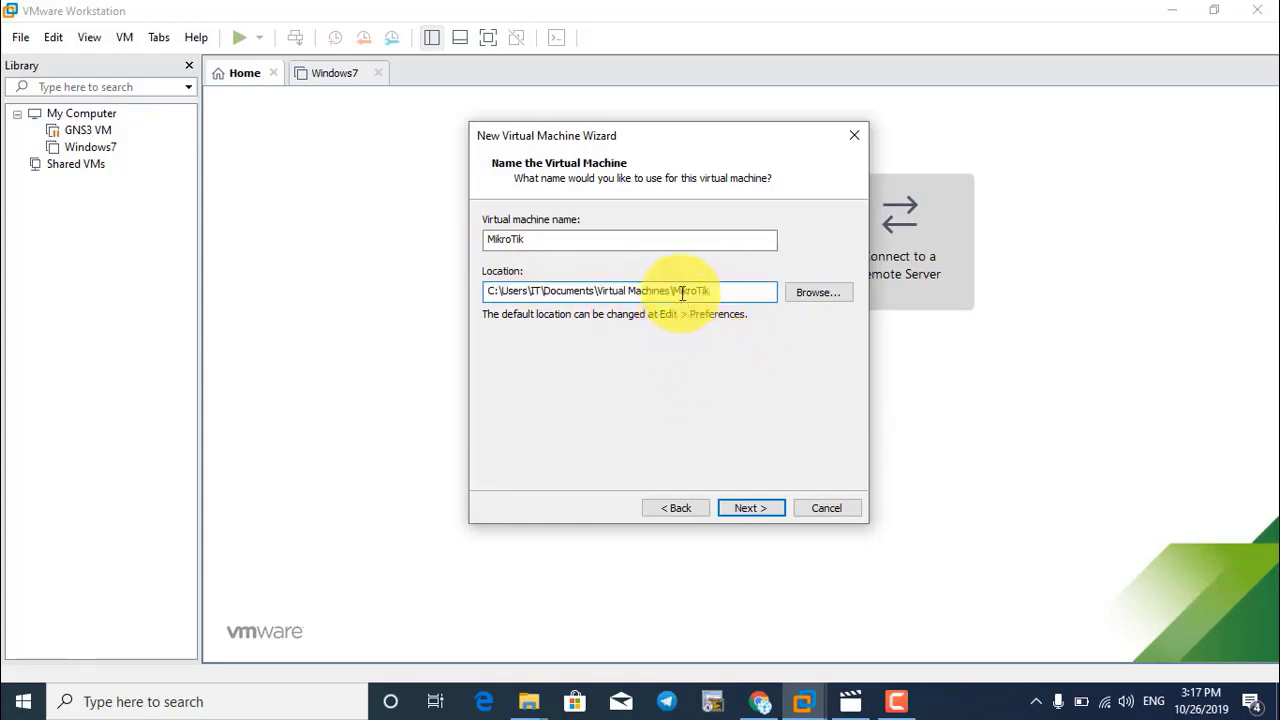
pyautogui.moveTo(676, 290); pyautogui.dragTo(742, 291)
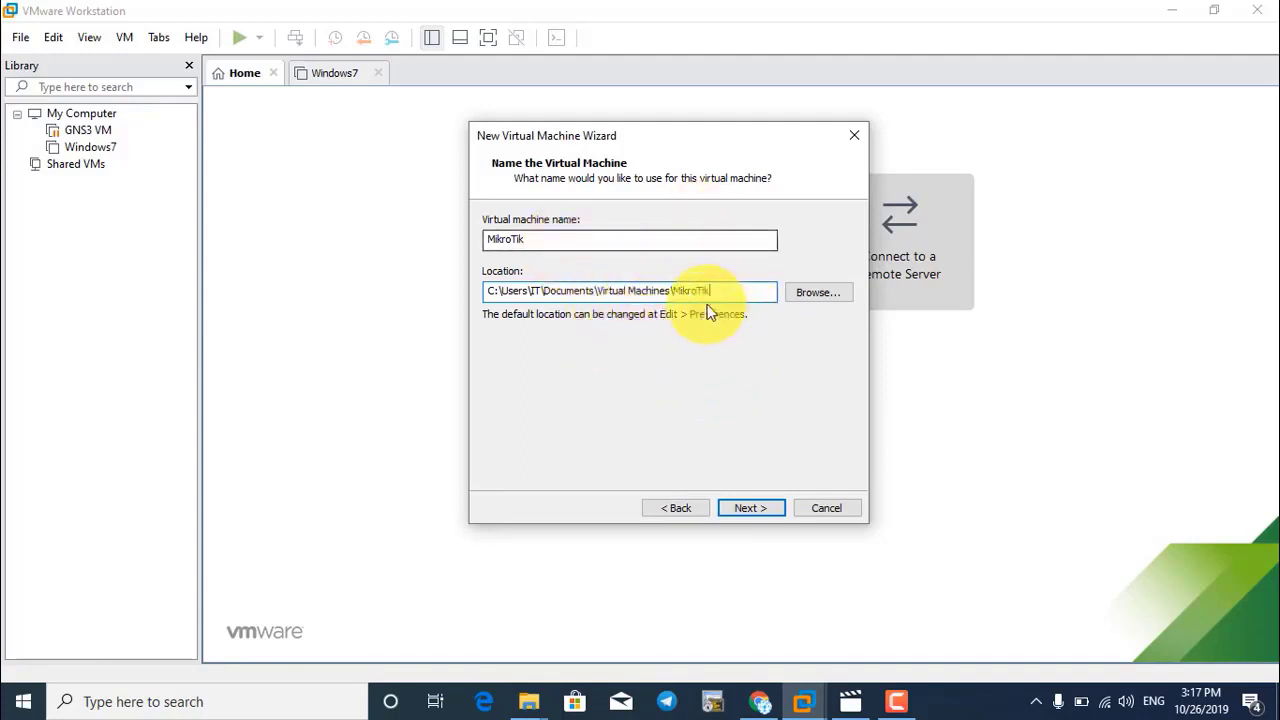
pyautogui.moveTo(737, 290); pyautogui.dragTo(674, 291)
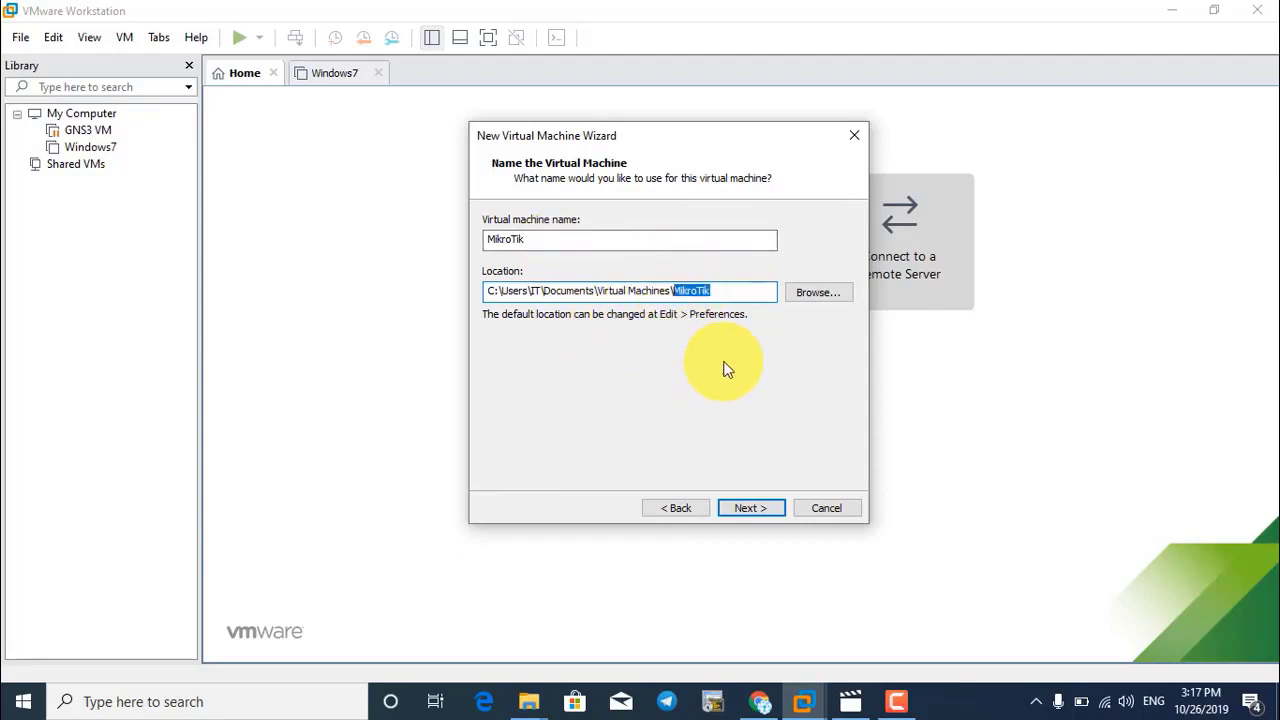
pyautogui.click(740, 290)
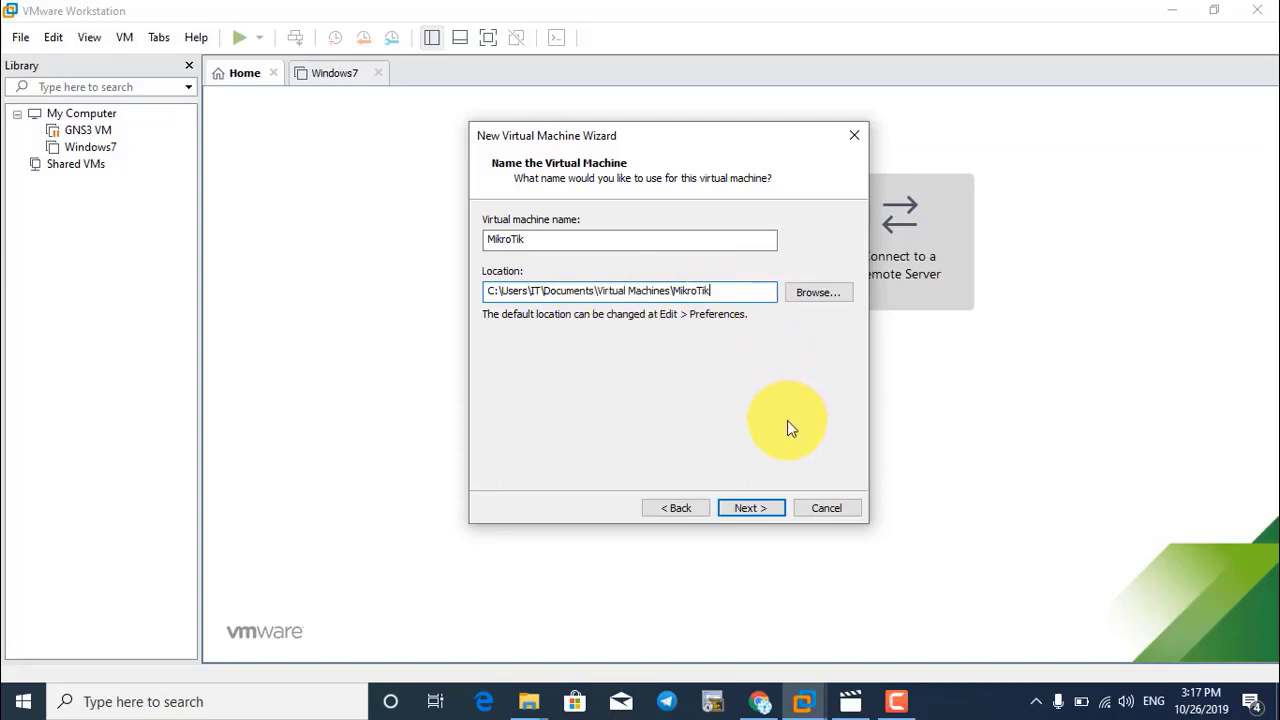
pyautogui.click(764, 510)
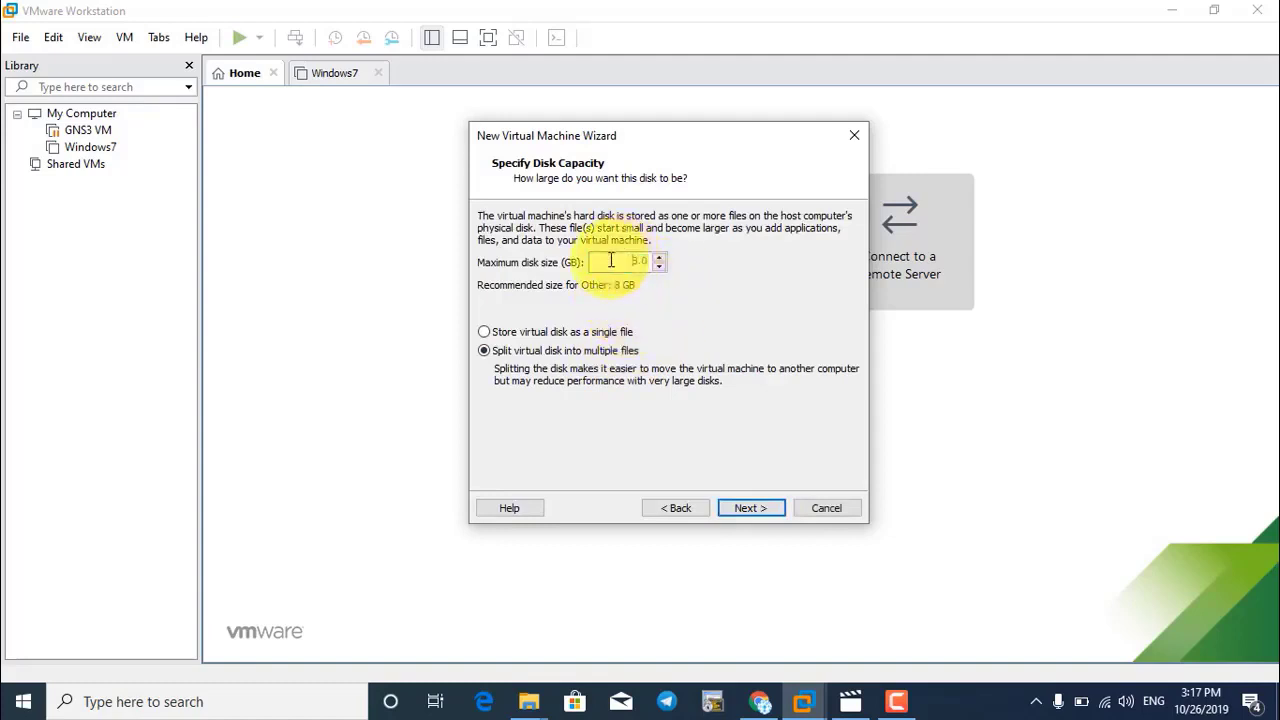
# Accept an 8 GB virtual disk split into multiple files and finish creating the virtual machine.
pyautogui.click(611, 260)
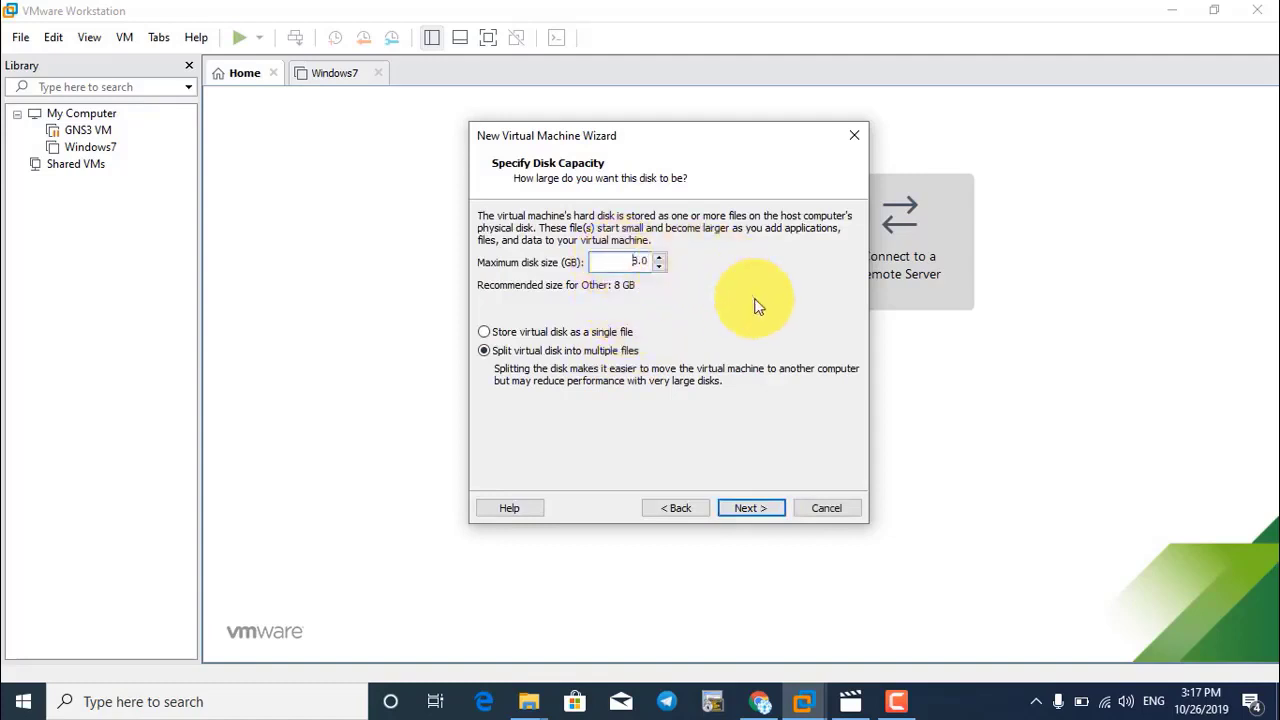
pyautogui.click(755, 510)
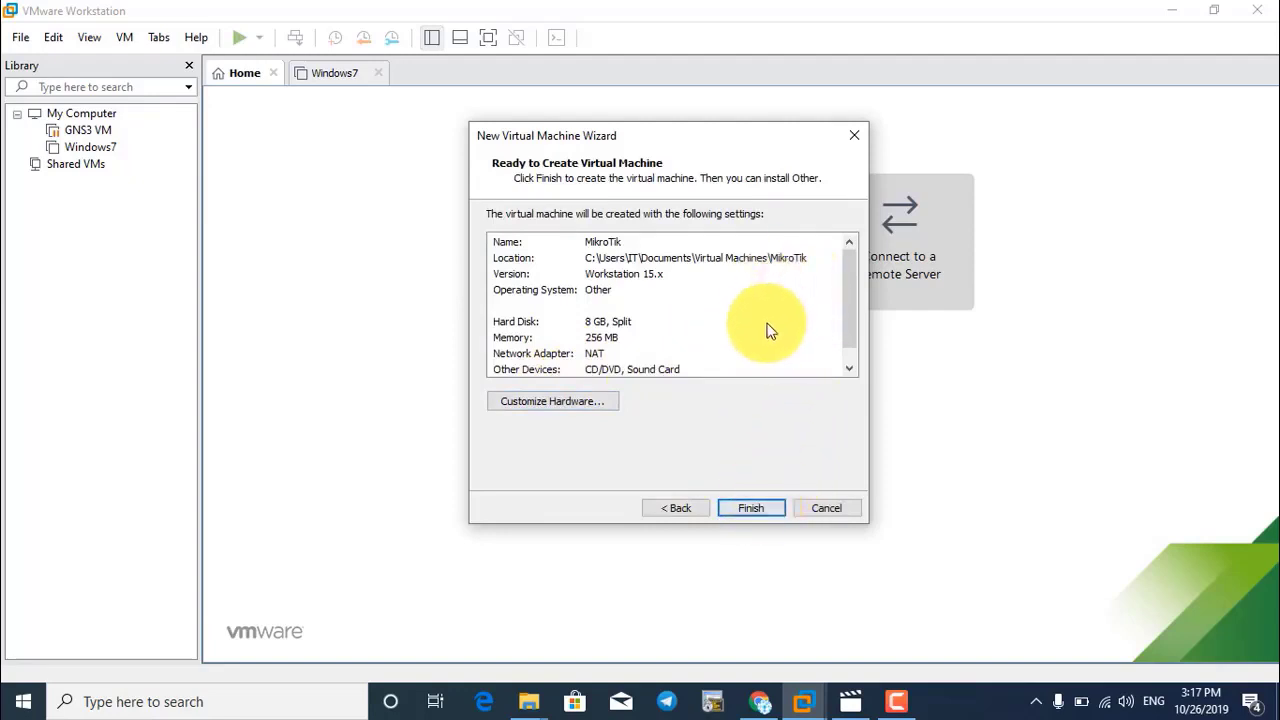
pyautogui.click(752, 508)
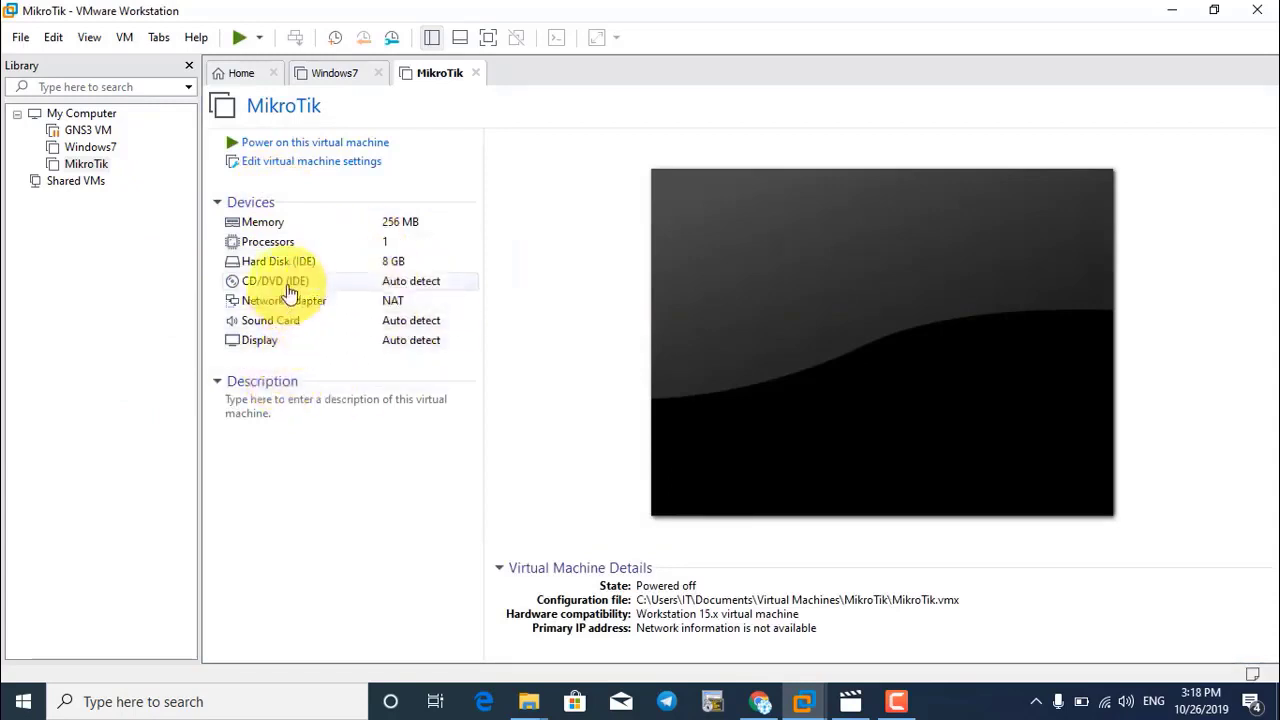
# Set the MikroTik virtual machine's network adapter to Host-only and save the settings.
pyautogui.click(423, 306)
pyautogui.doubleClick(400, 300)
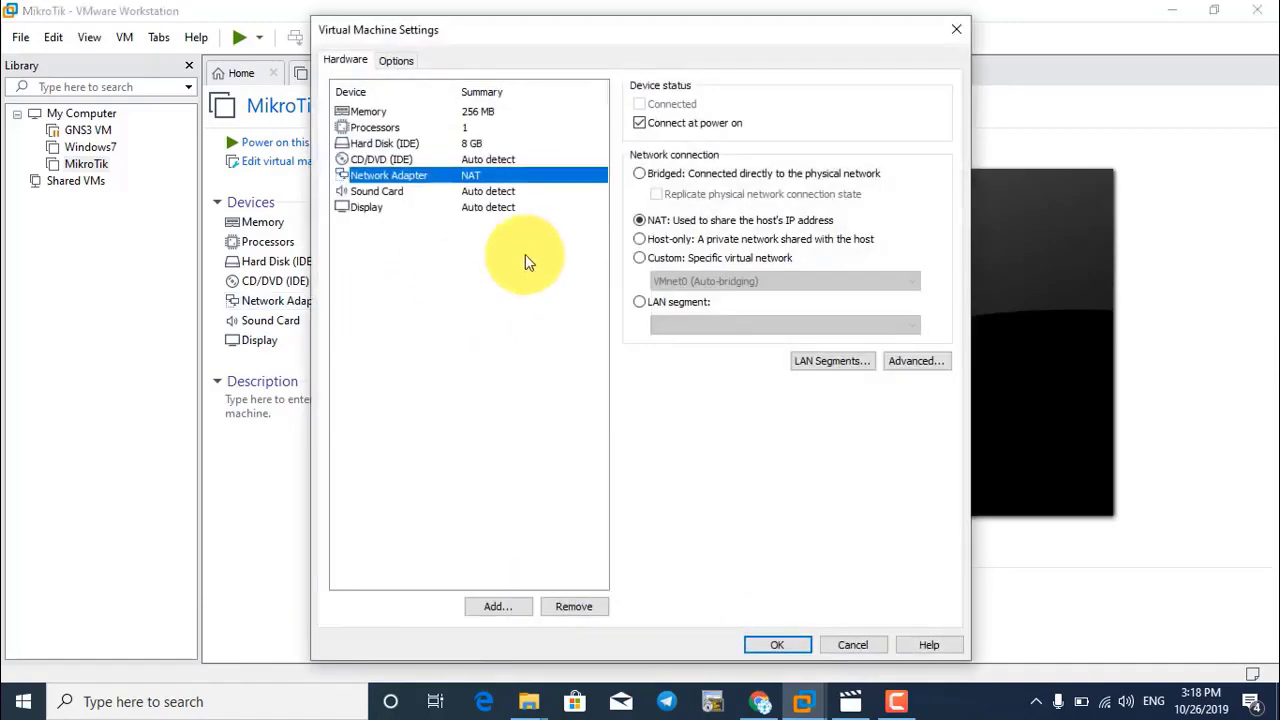
pyautogui.click(669, 241)
pyautogui.click(789, 645)
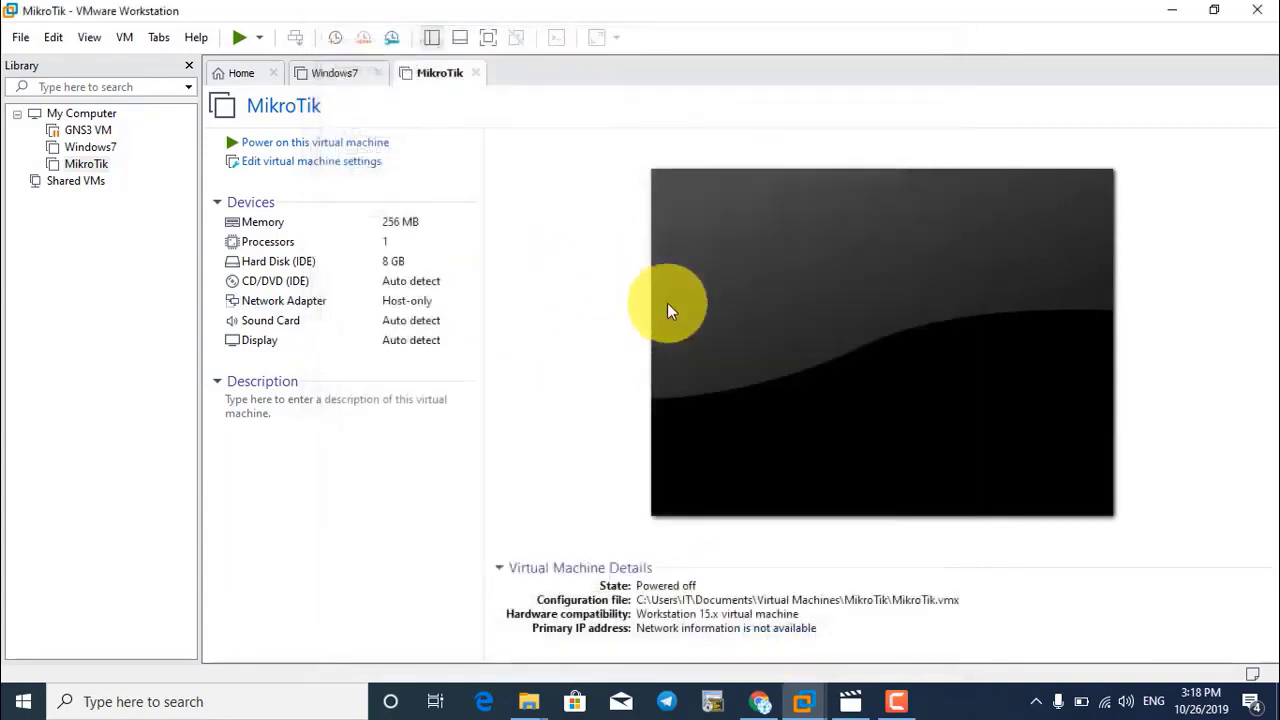
# Return the MikroTik virtual machine's network adapter to NAT and save the settings.
pyautogui.click(375, 305)
pyautogui.doubleClick(375, 298)
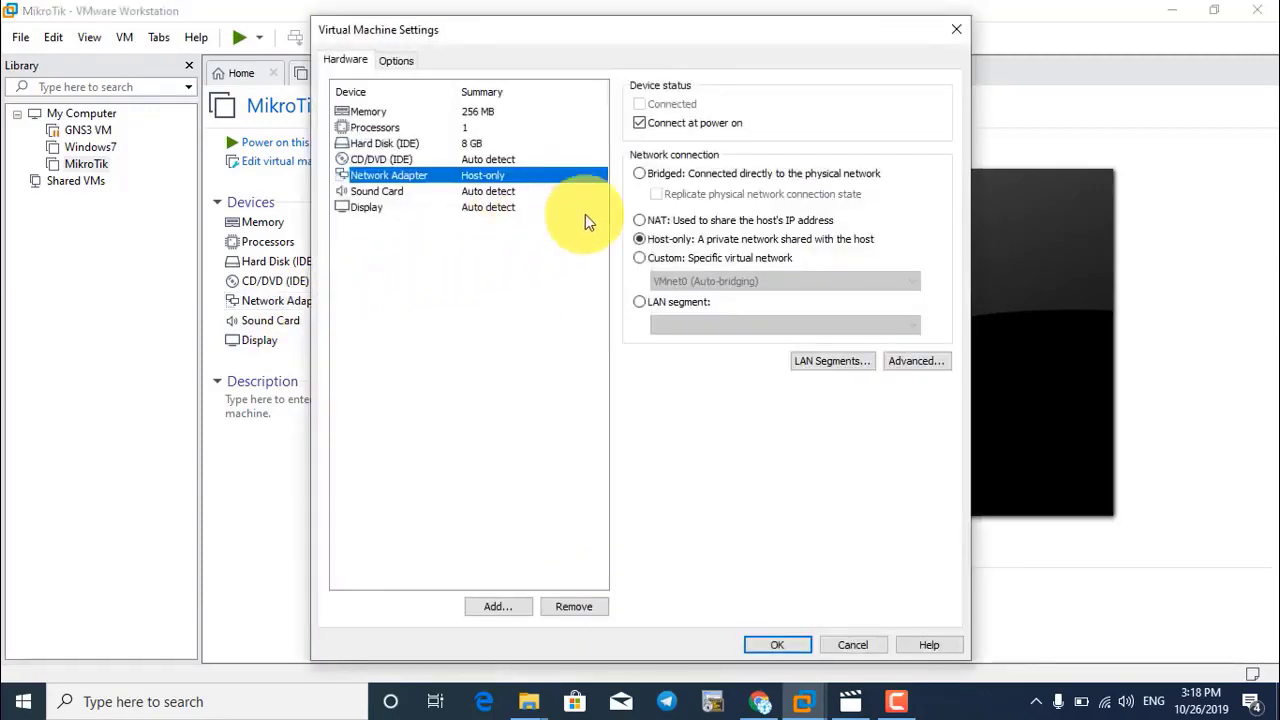
pyautogui.click(644, 222)
pyautogui.click(781, 647)
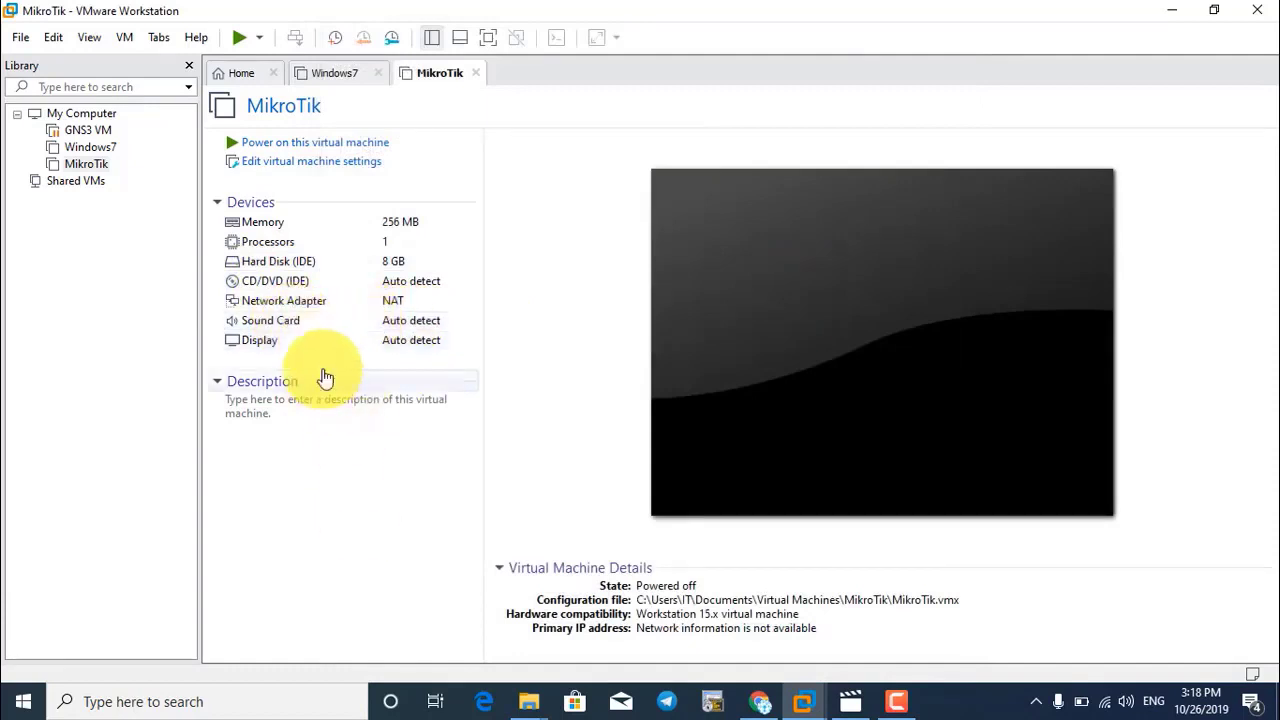
# Set the MikroTik virtual machine's network adapter to Host-only and add a second network adapter.
pyautogui.doubleClick(371, 303)
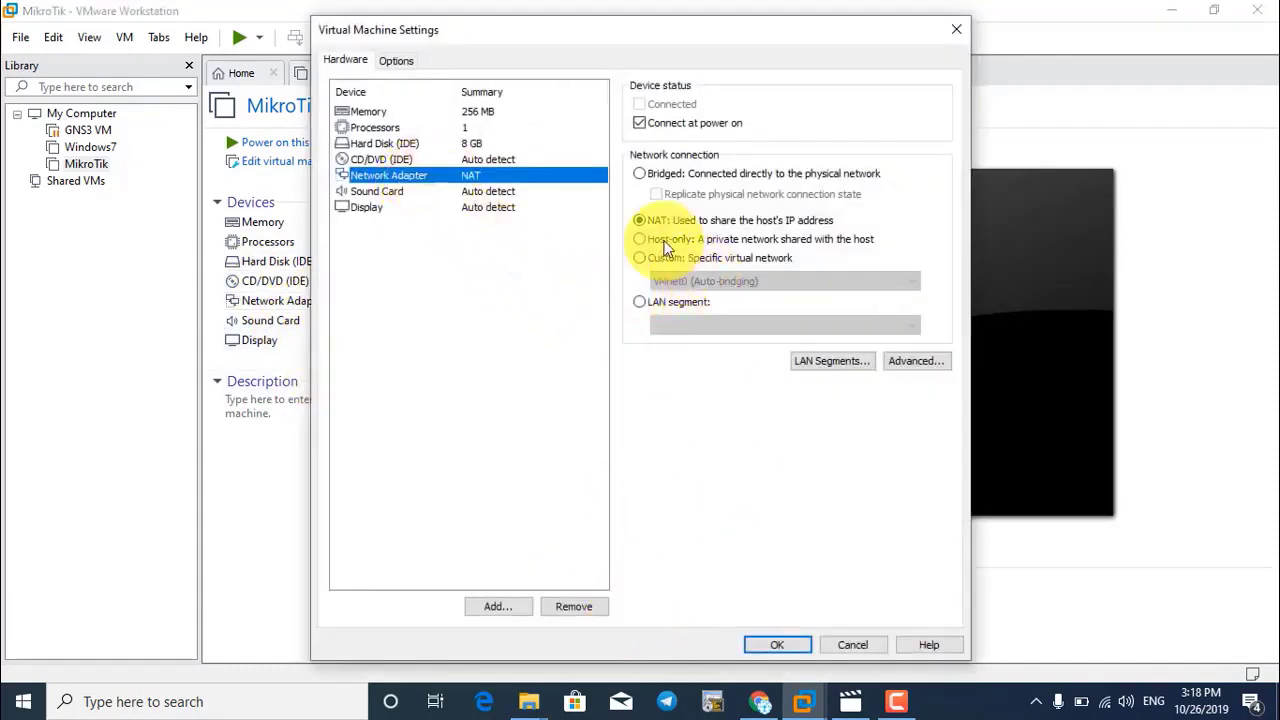
pyautogui.click(664, 241)
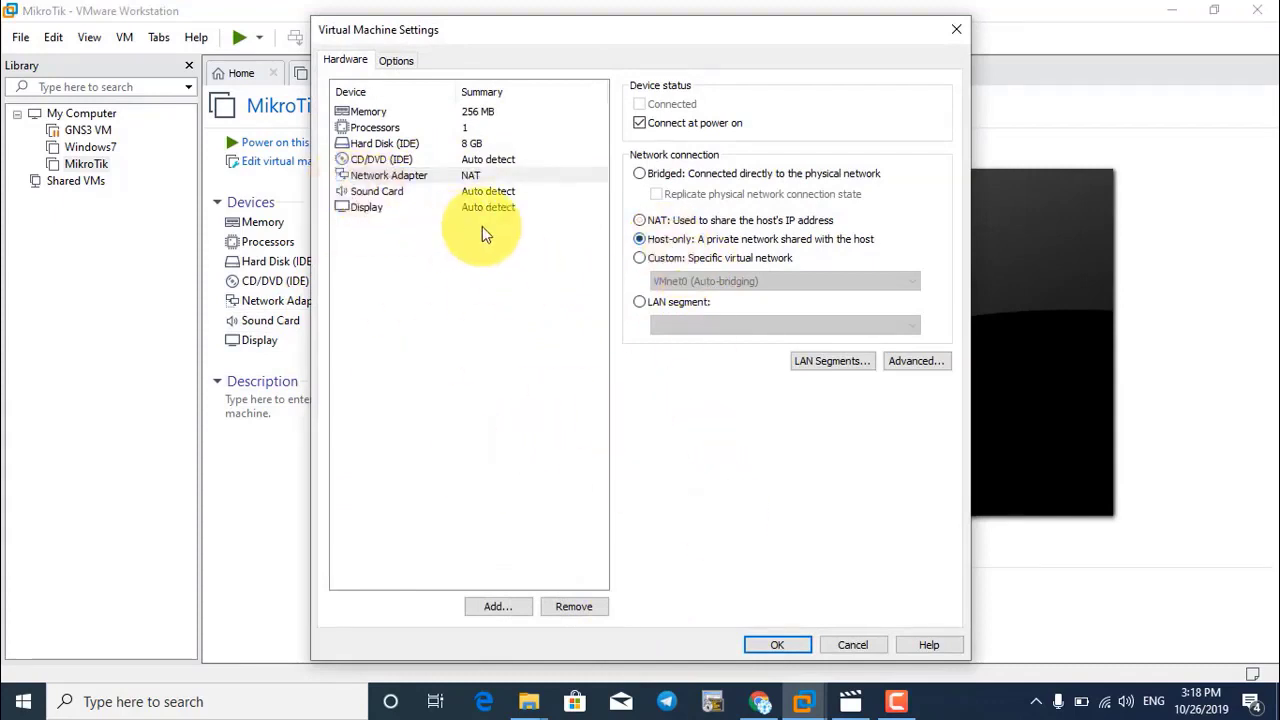
pyautogui.click(505, 607)
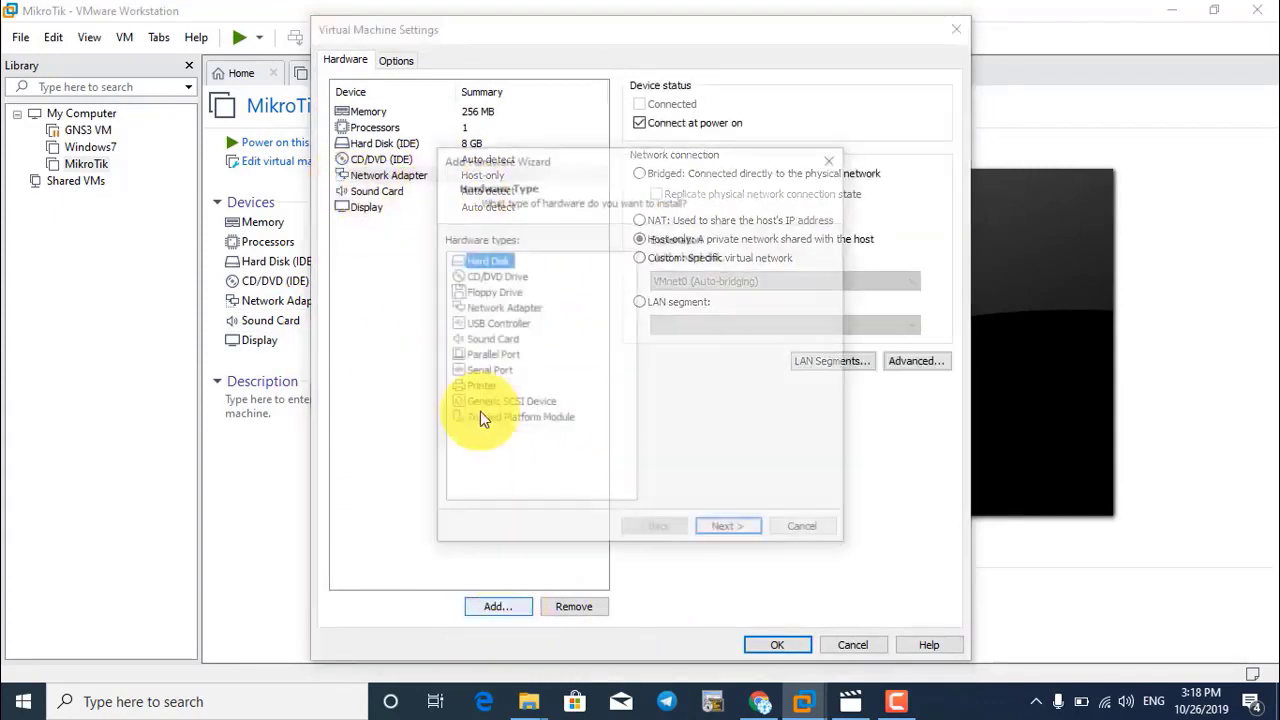
pyautogui.click(500, 308)
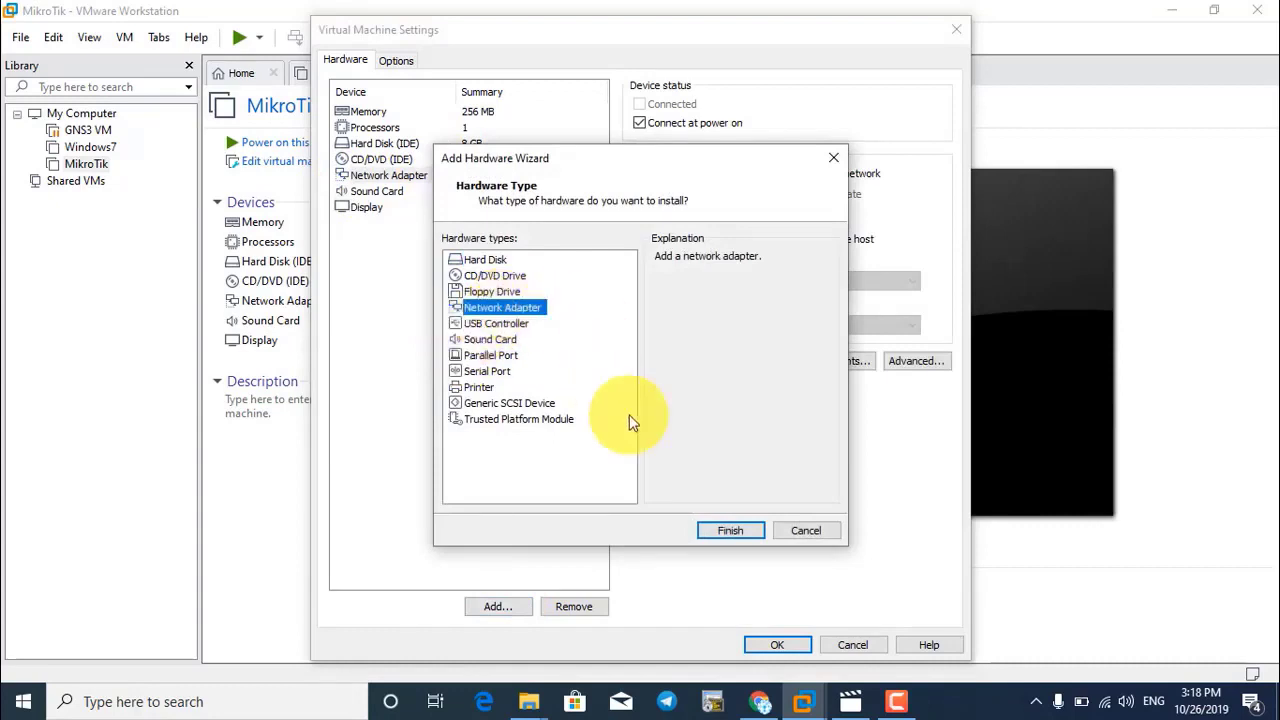
pyautogui.click(729, 531)
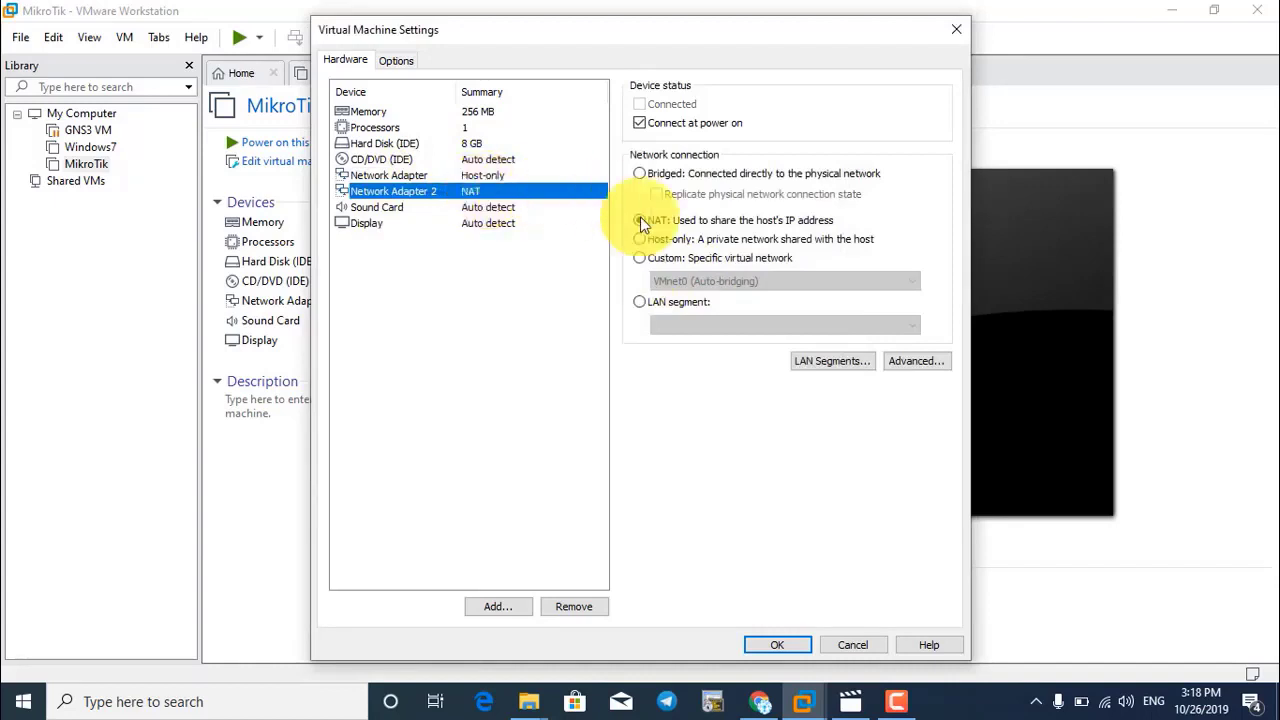
# Keep Network Adapter 2 on NAT and save the virtual machine settings.
pyautogui.click(660, 174)
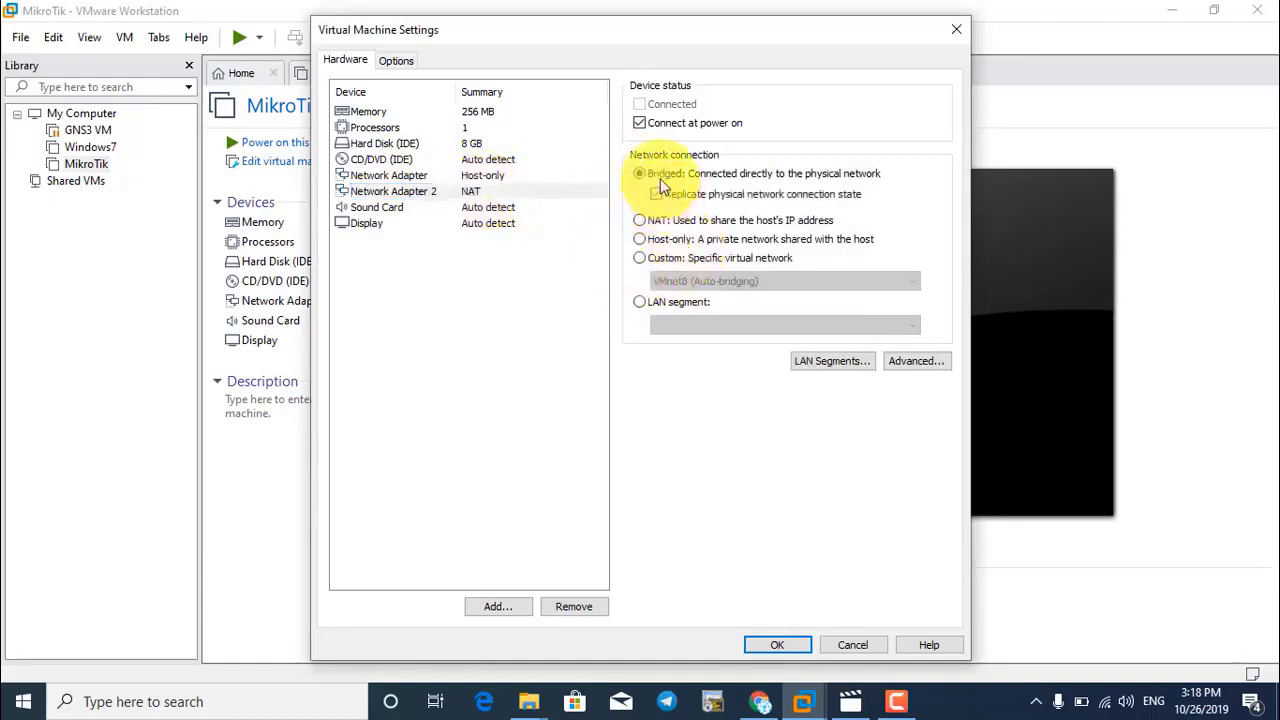
pyautogui.click(651, 220)
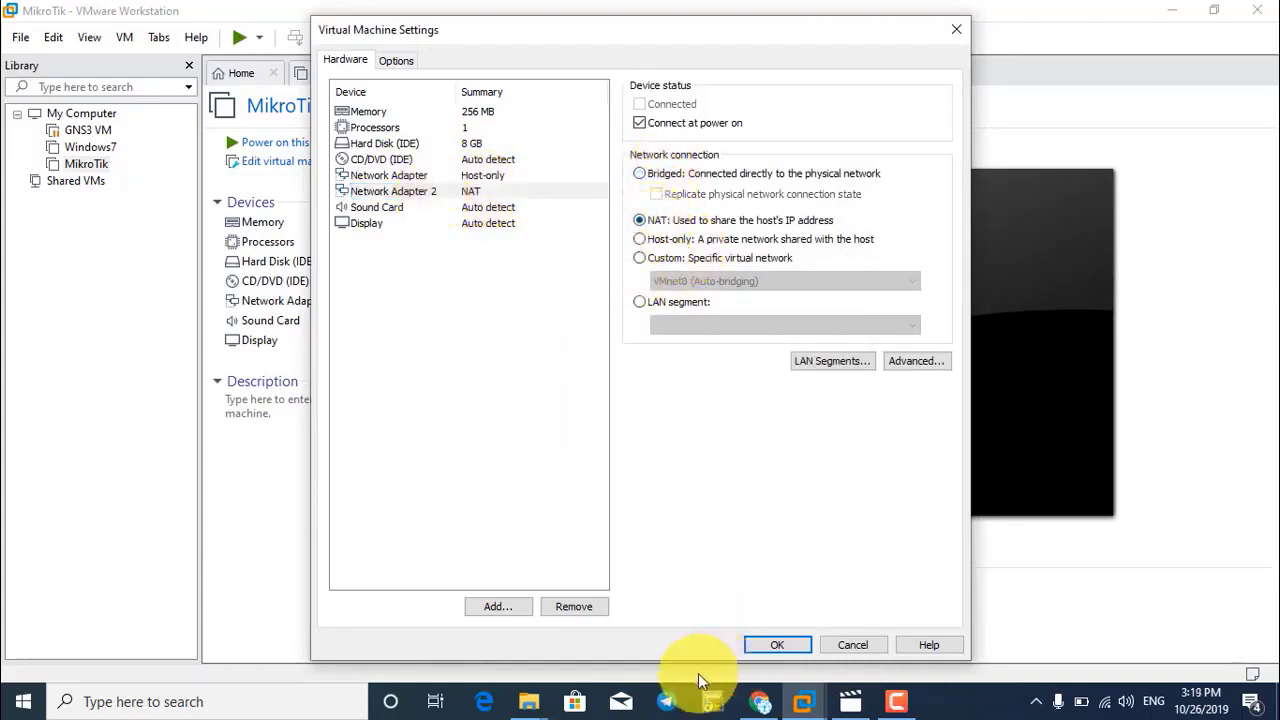
pyautogui.click(777, 644)
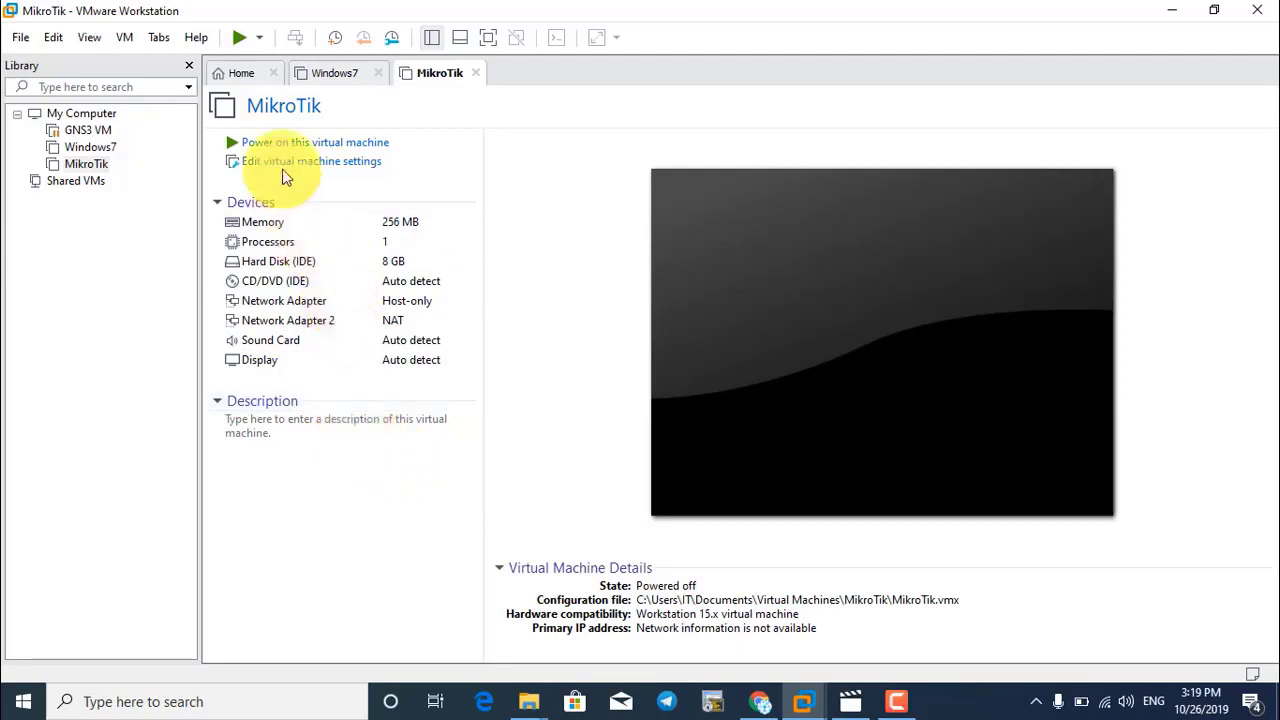
# Check the Windows7 virtual machine's device summary and return to the MikroTik virtual machine.
pyautogui.click(342, 76)
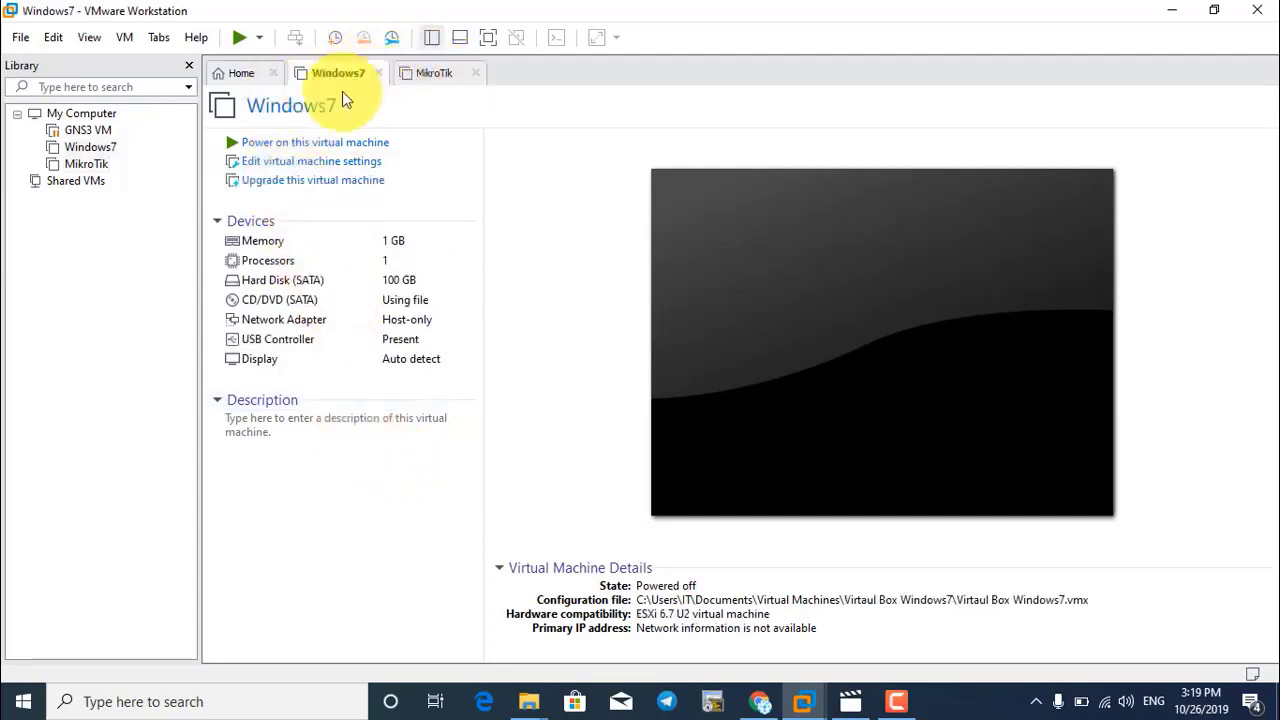
pyautogui.click(420, 80)
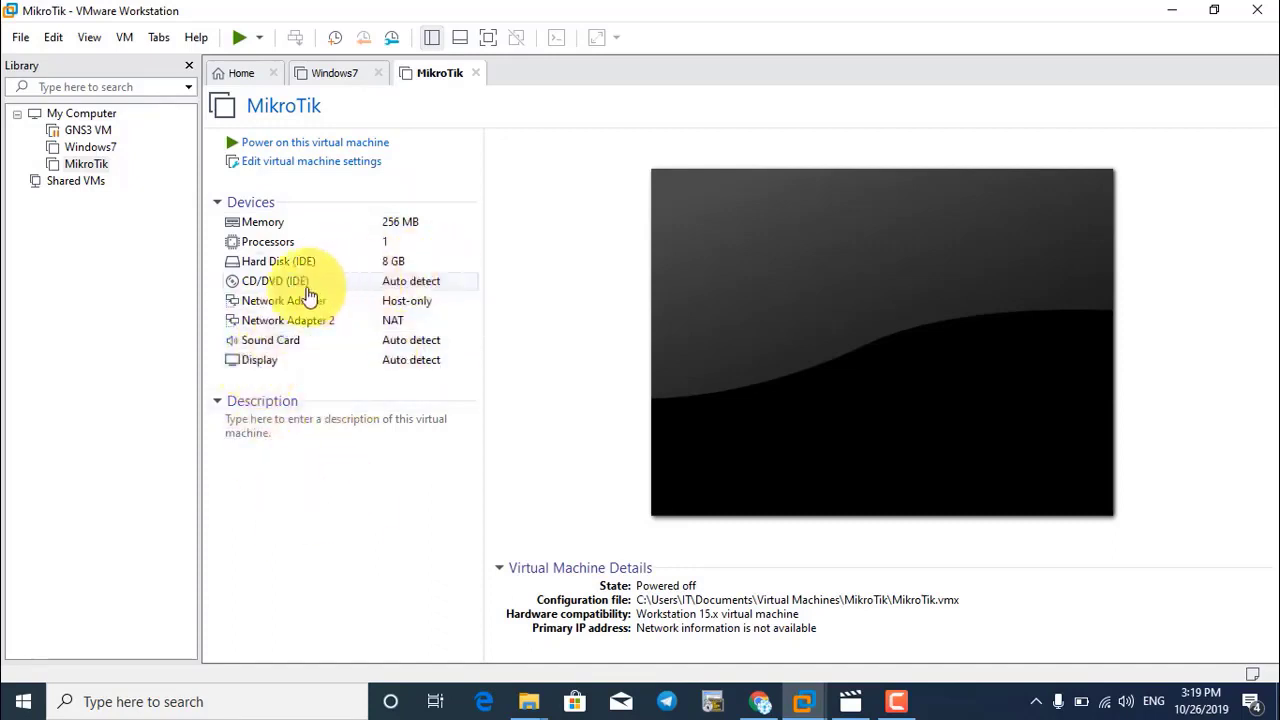
# Load the ISO image Mikrotik-6.45.6.iso from D:\06 - DATA SOFT\All OS into the virtual CD/DVD drive and save the settings.
pyautogui.doubleClick(395, 281)
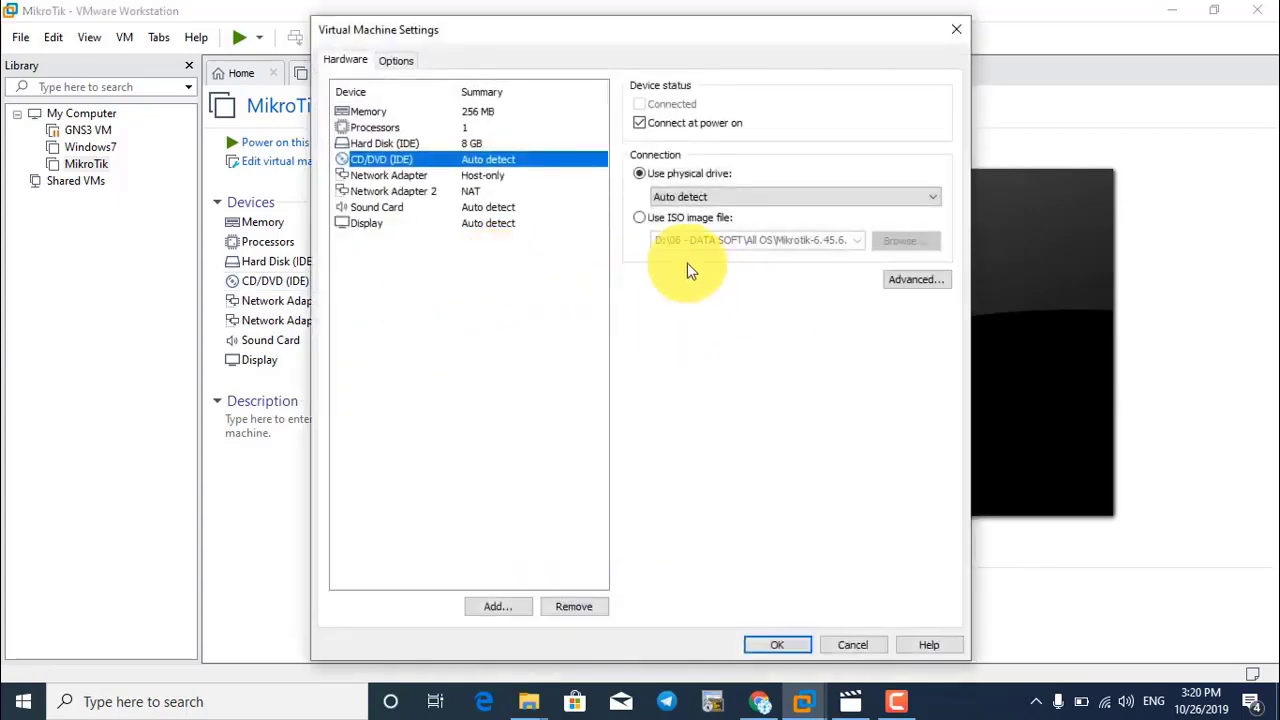
pyautogui.click(690, 219)
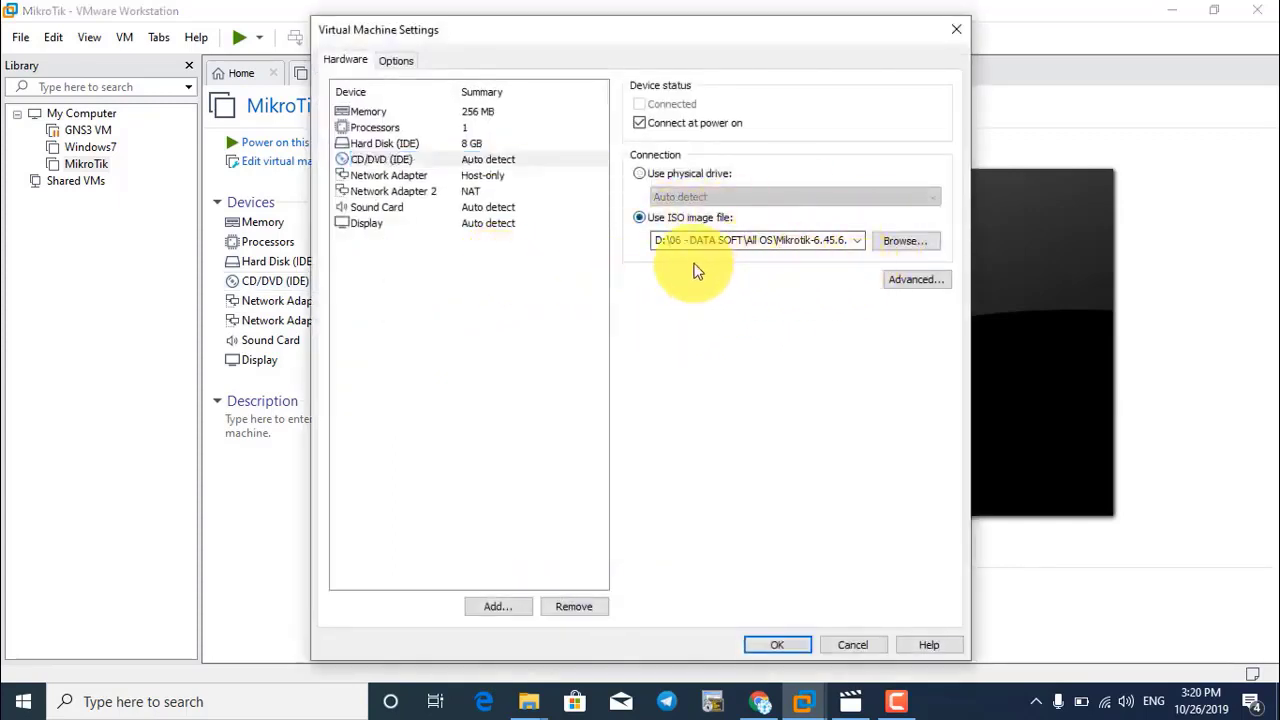
pyautogui.click(908, 243)
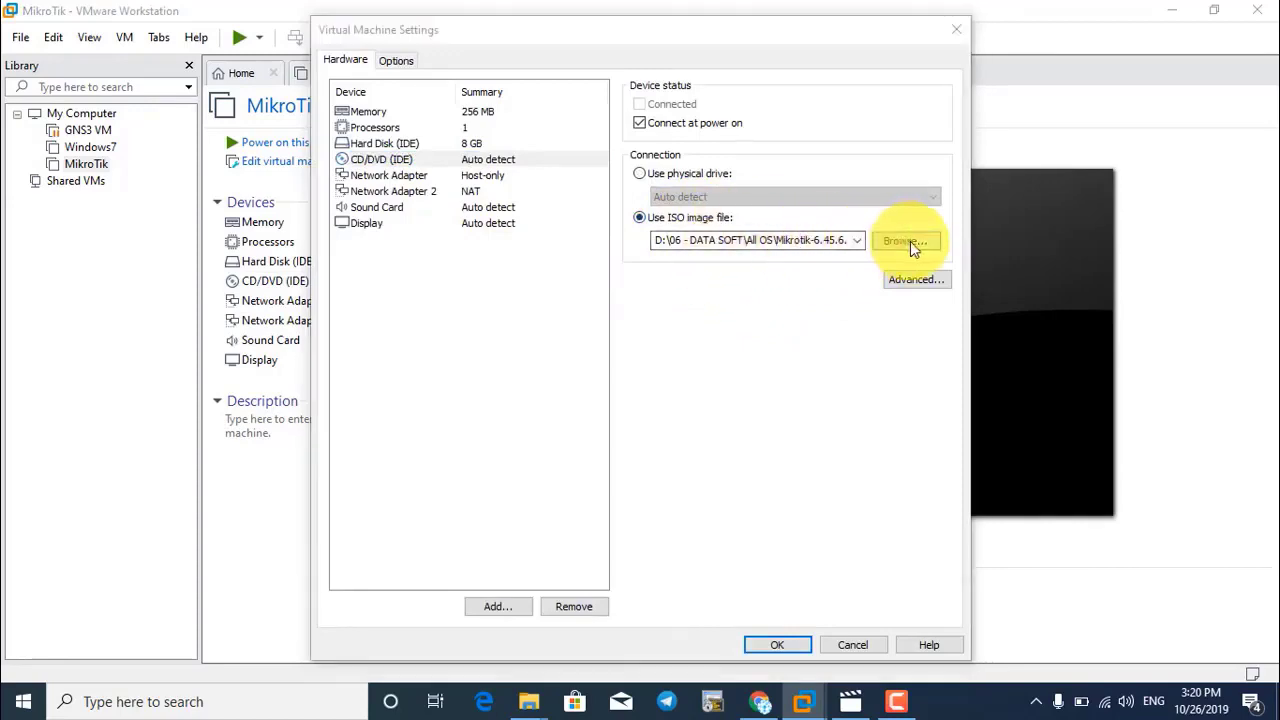
pyautogui.click(800, 88)
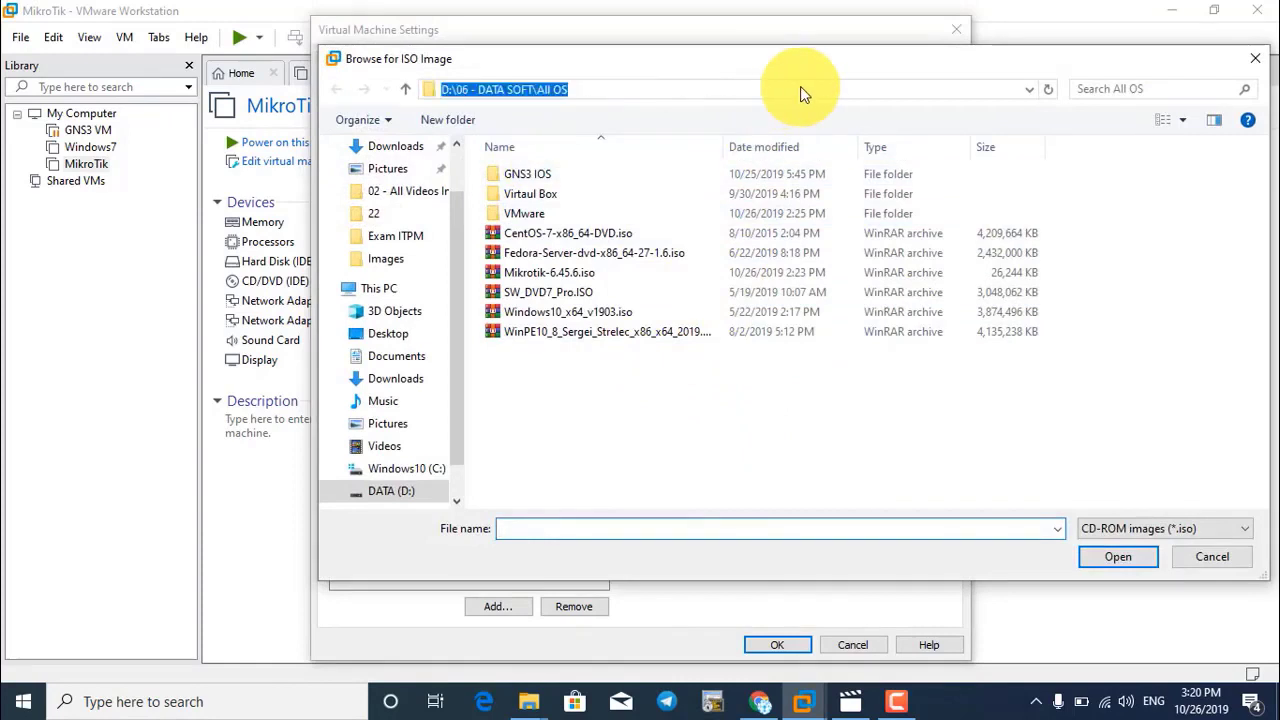
pyautogui.click(716, 417)
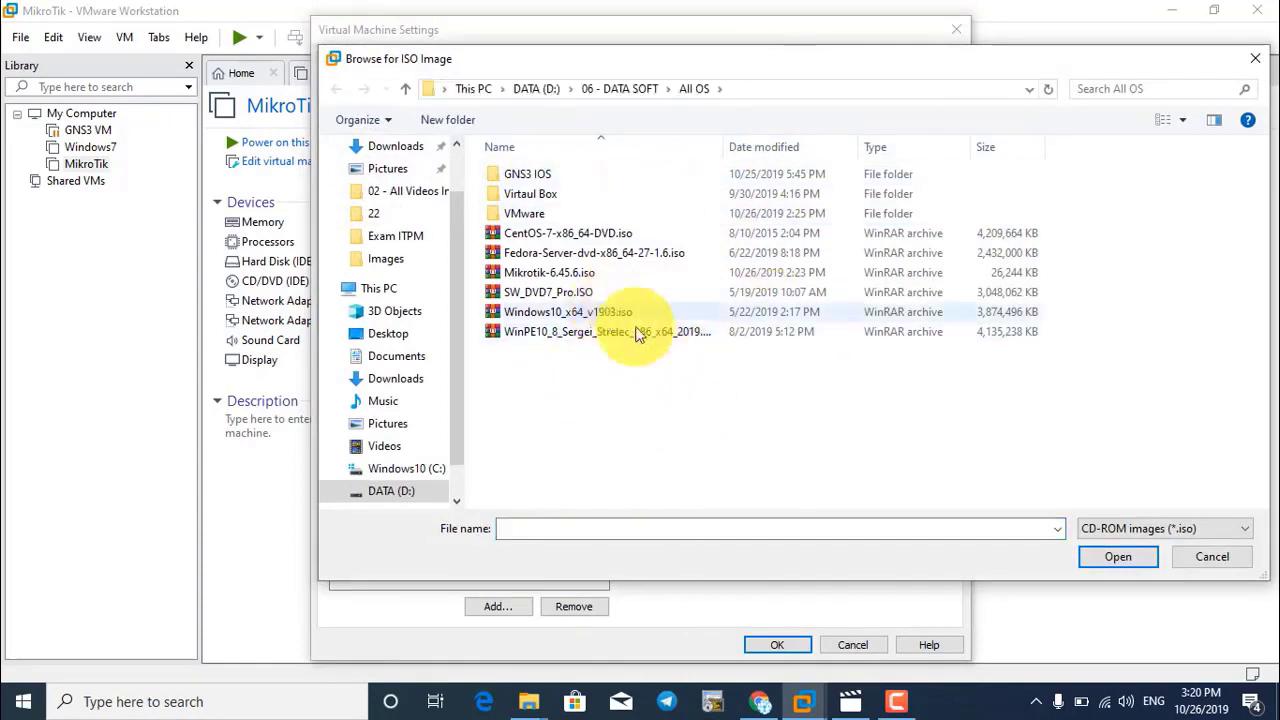
pyautogui.click(558, 271)
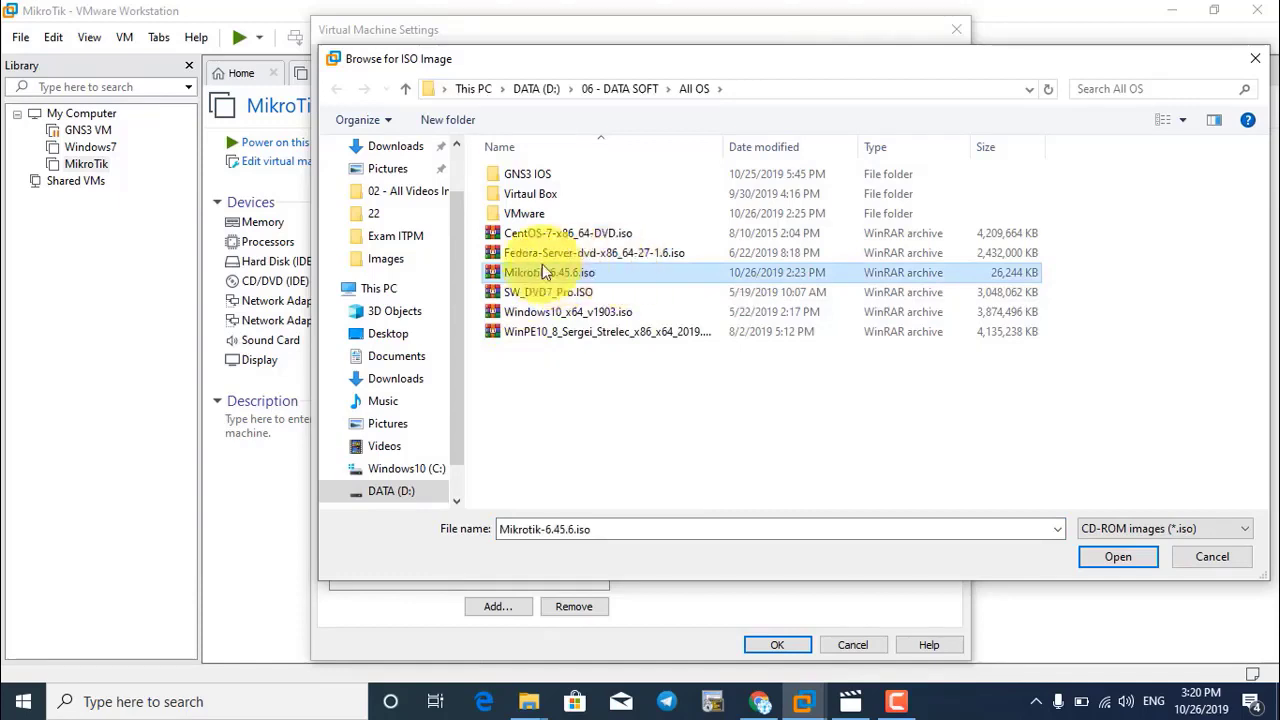
pyautogui.click(1130, 558)
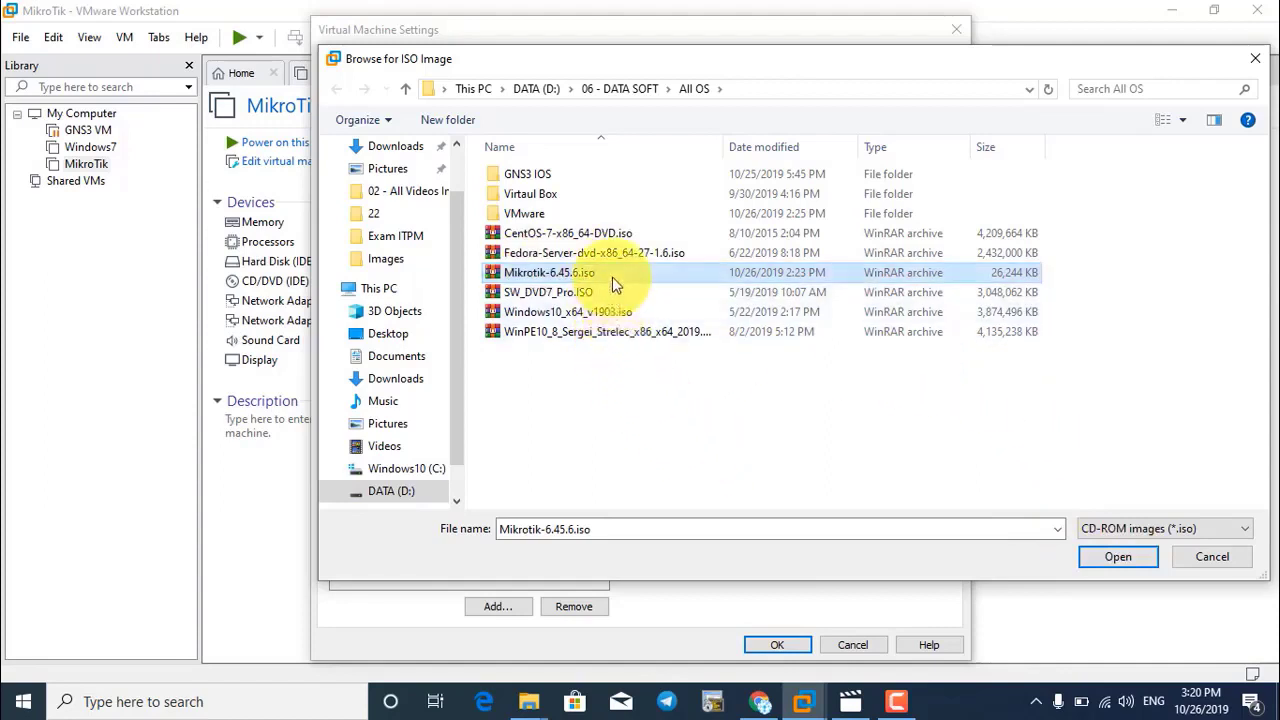
pyautogui.click(1135, 561)
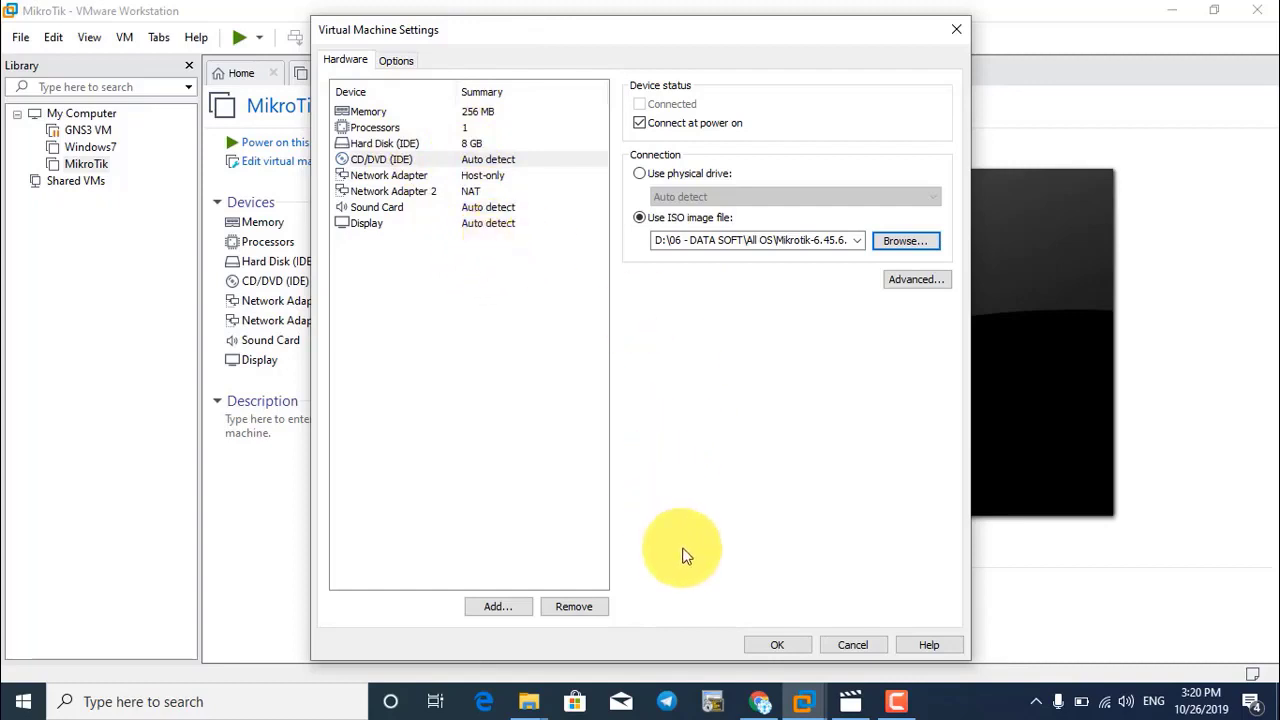
pyautogui.click(779, 645)
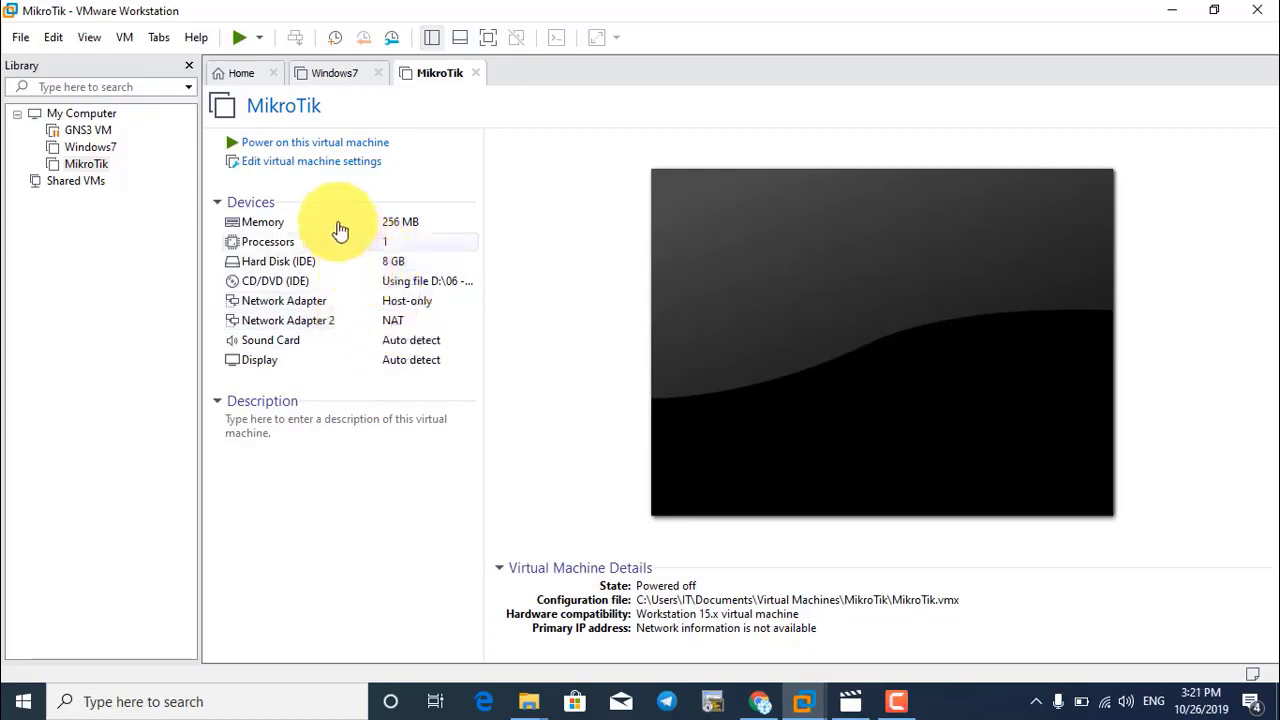
# Power on the MikroTik virtual machine and select all packages in the router software installer.
pyautogui.click(350, 148)
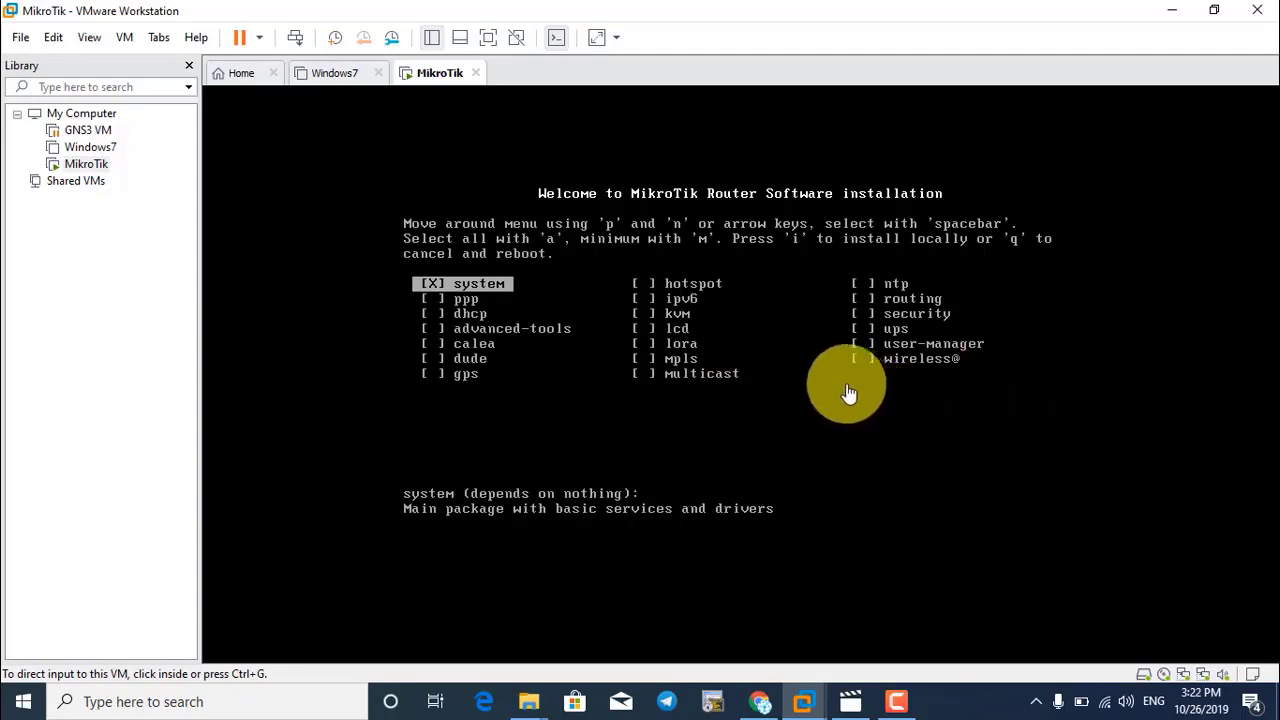
pyautogui.click(842, 283)
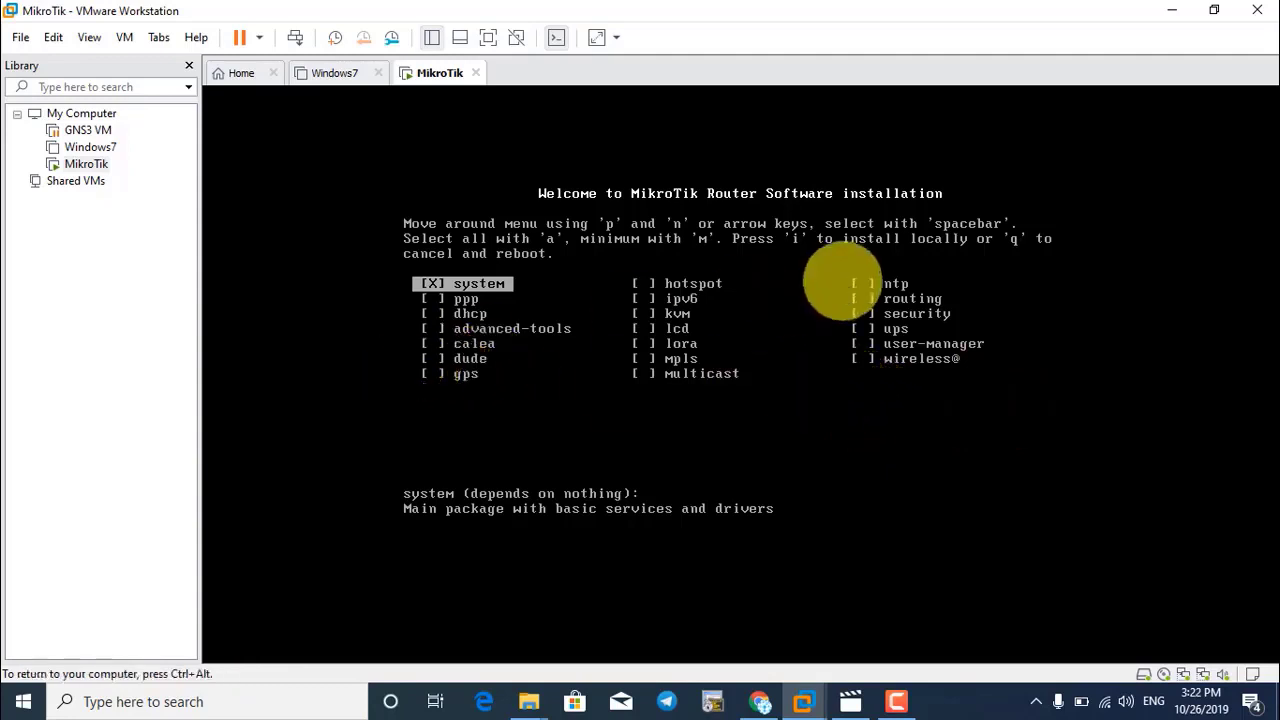
pyautogui.press('a')
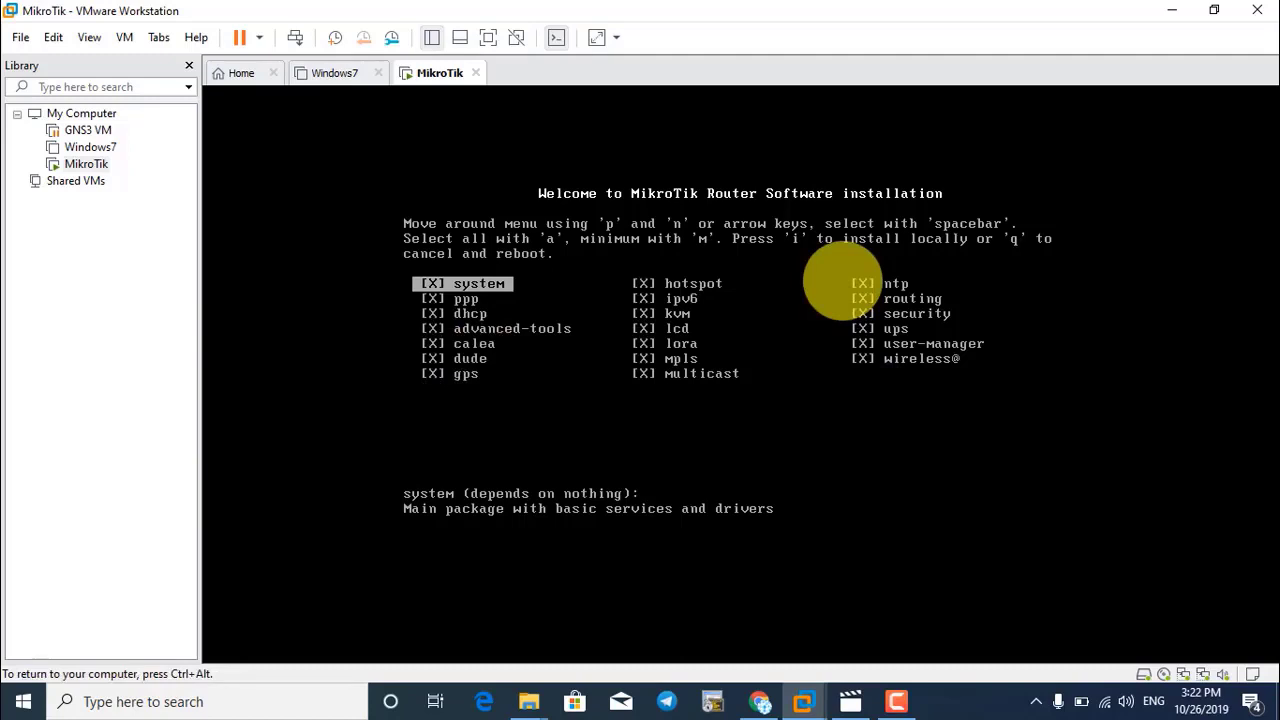
# Install the selected packages locally without keeping the old configuration, allow the disk to be erased, and reboot.
pyautogui.press('i')
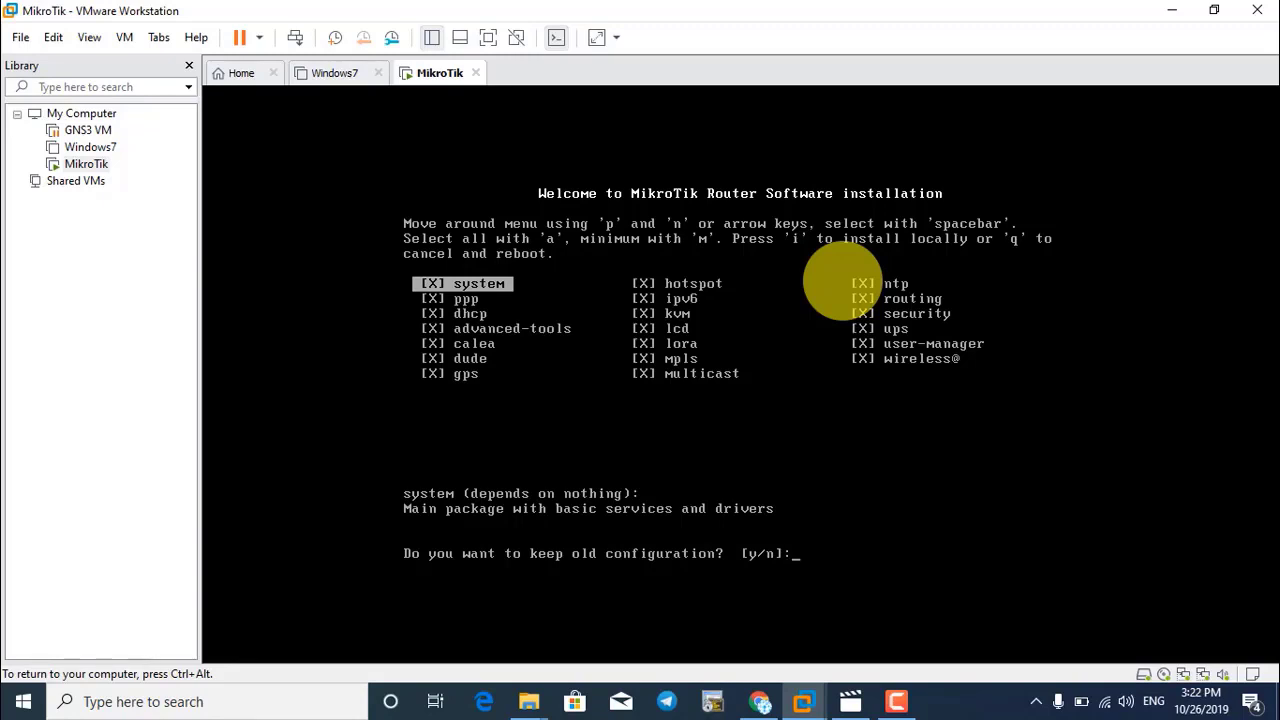
pyautogui.write('n]:')
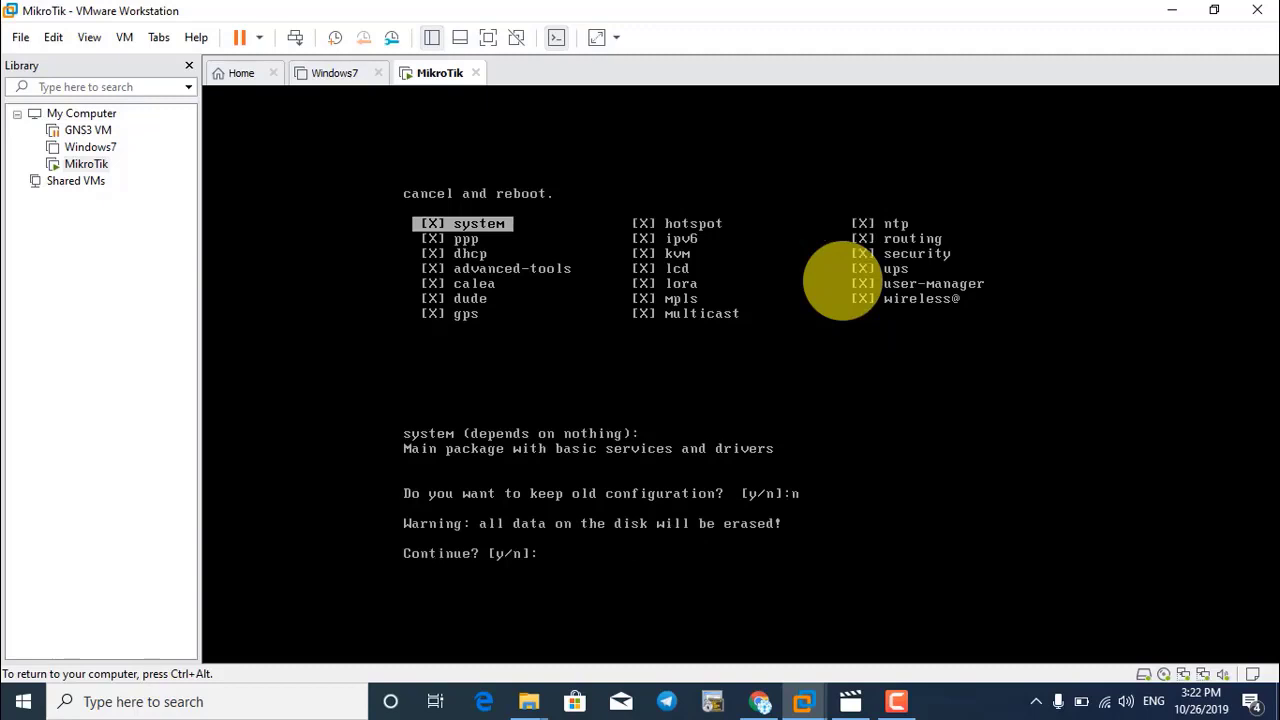
pyautogui.write('y')
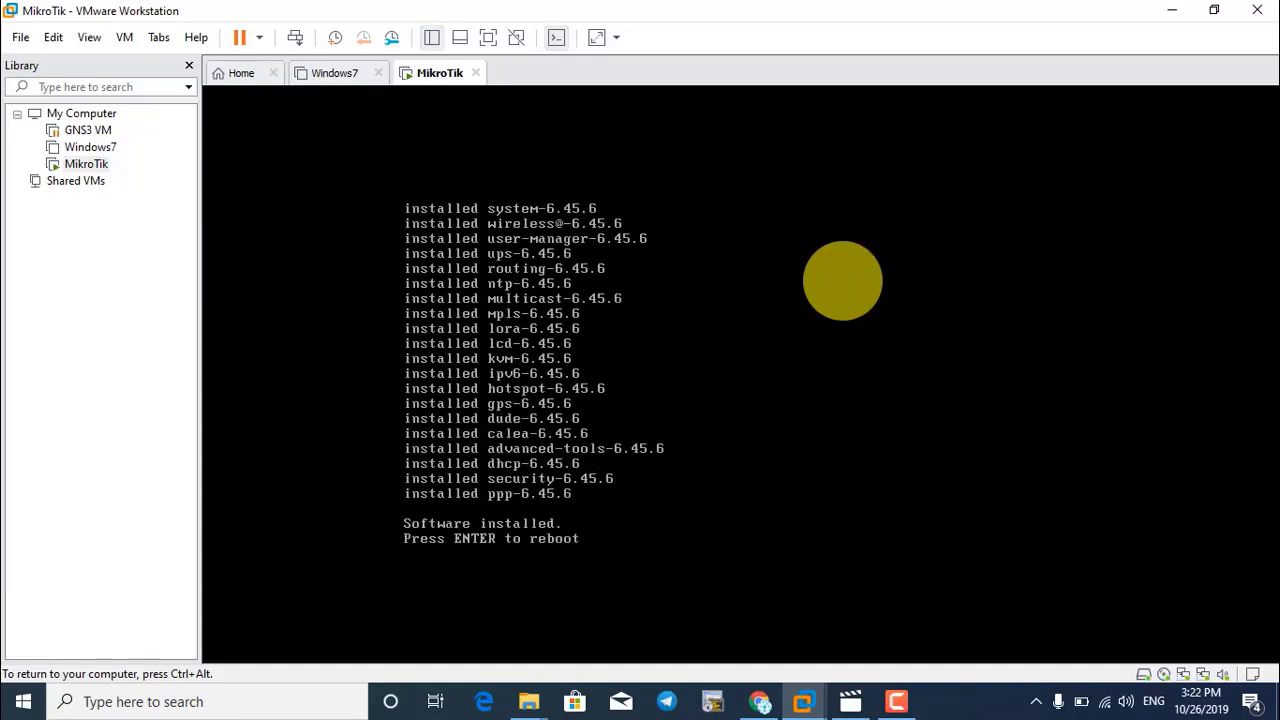
pyautogui.press('Return')
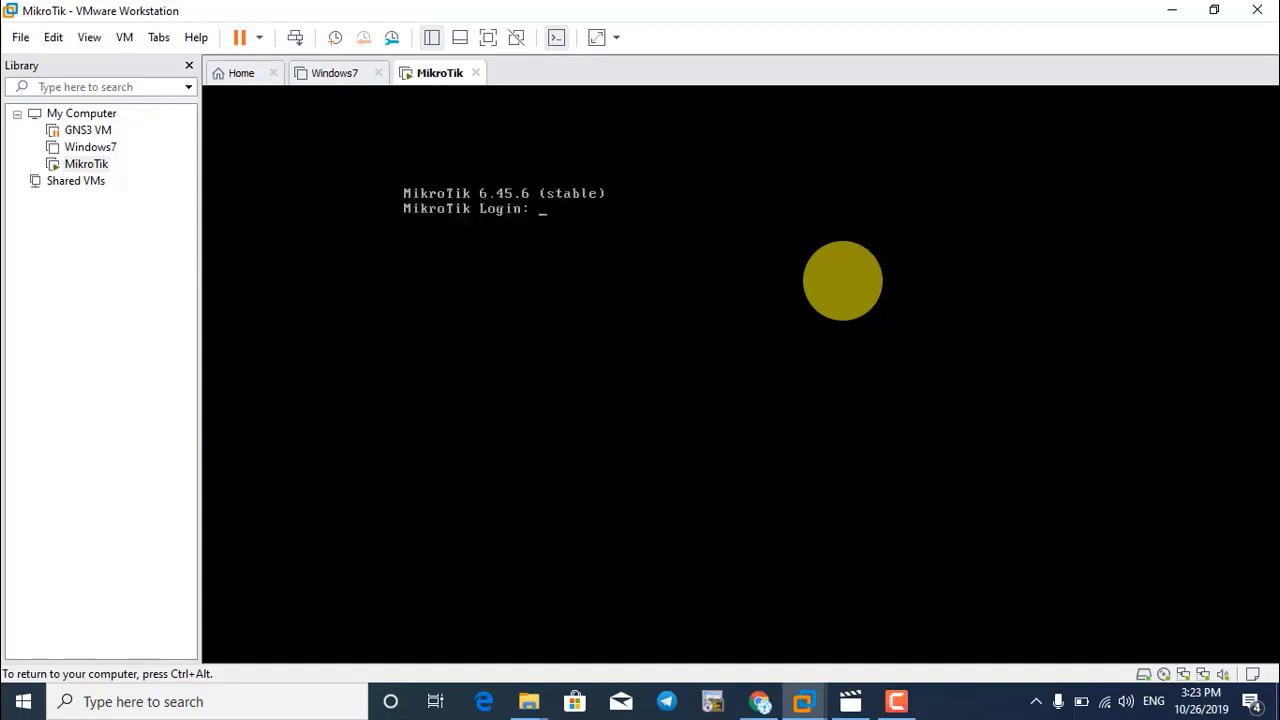
# Log in to RouterOS as admin with an empty password, decline the software license text and continue to the command prompt.
pyautogui.write('admin')
pyautogui.press('Return')
pyautogui.press('Return')
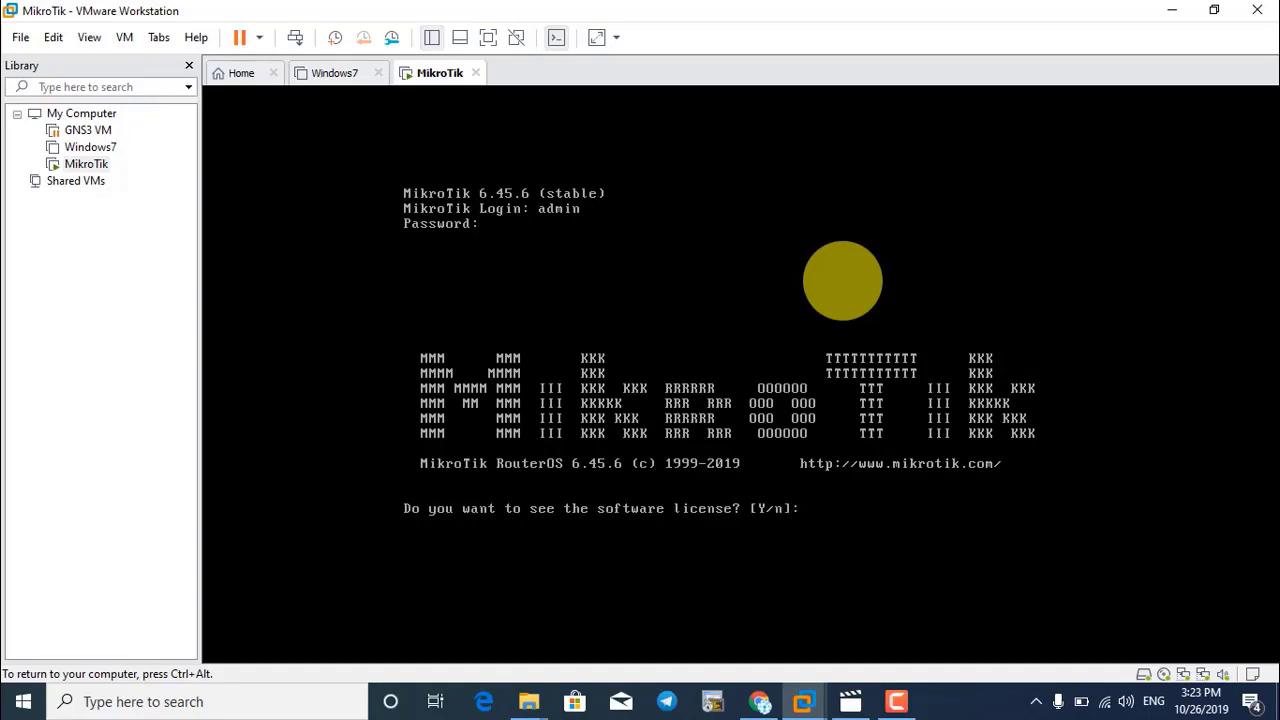
pyautogui.write('n')
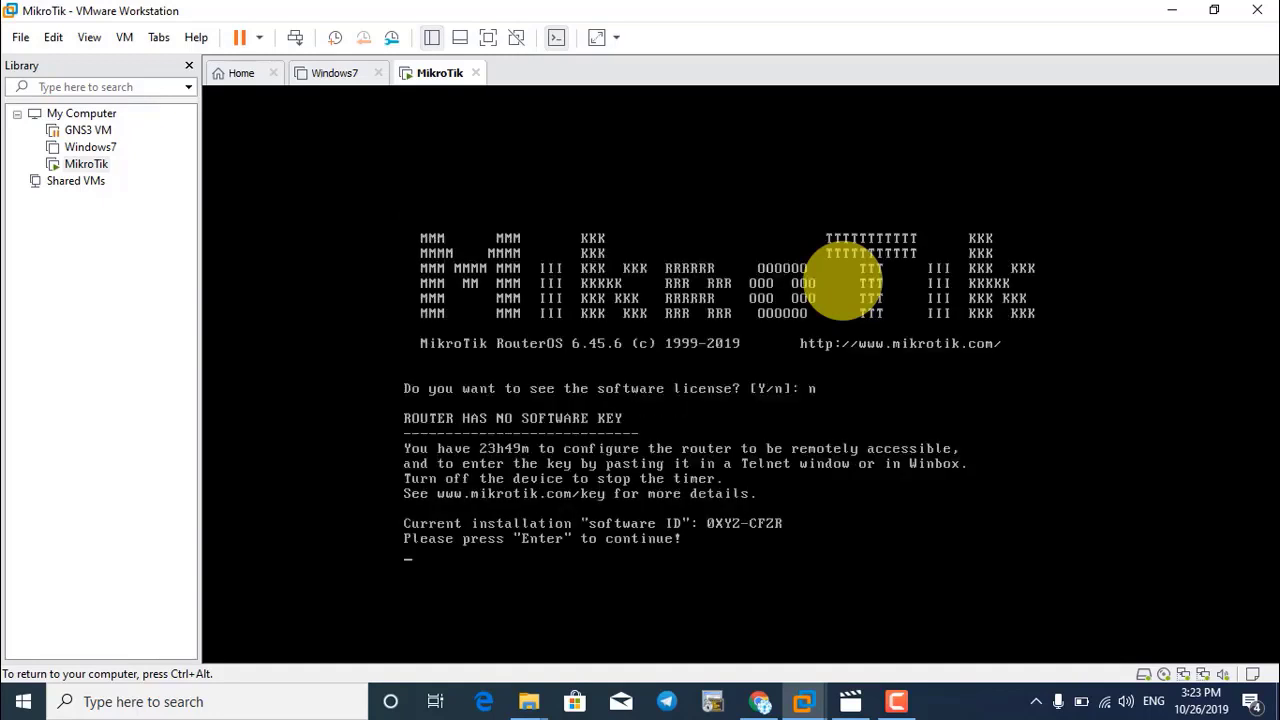
pyautogui.press('Return')
pyautogui.press('Return')
pyautogui.press('Return')
pyautogui.press('Return')
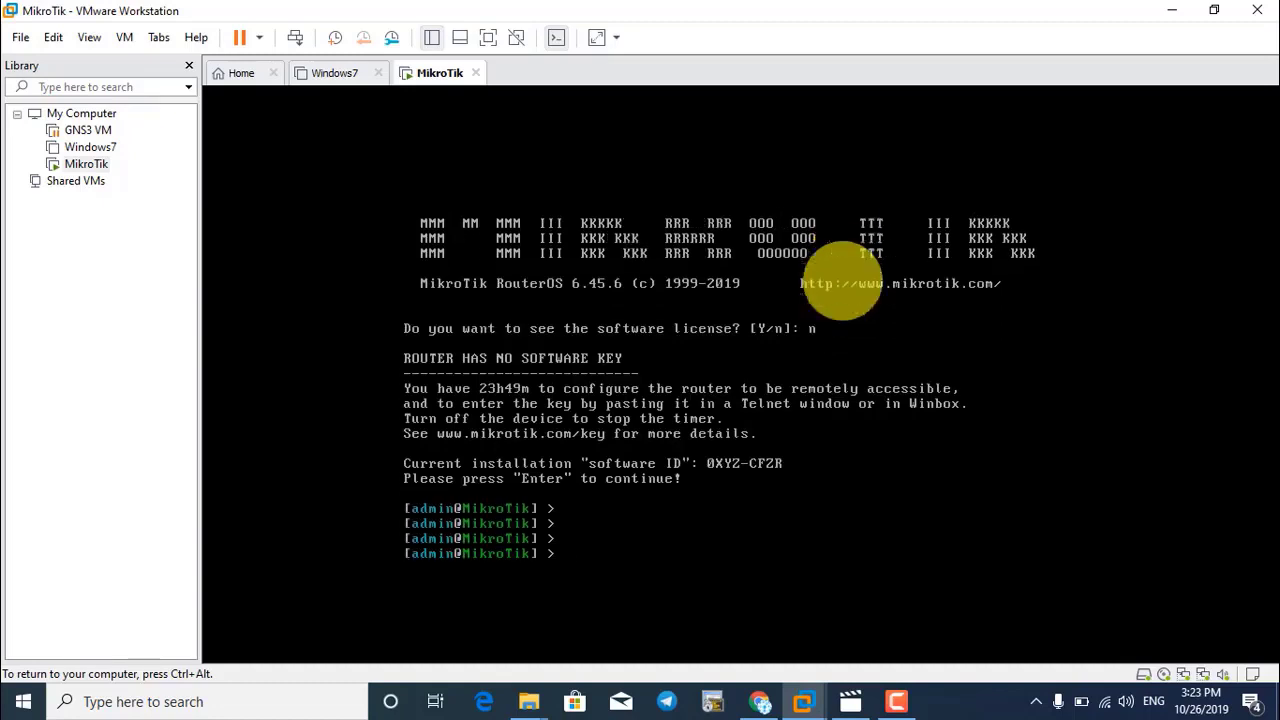
# List the router's IP addresses with the command ip address print.
pyautogui.write('ip address print')
pyautogui.press('Return')
pyautogui.press('Return')
pyautogui.press('Return')
pyautogui.press('Return')
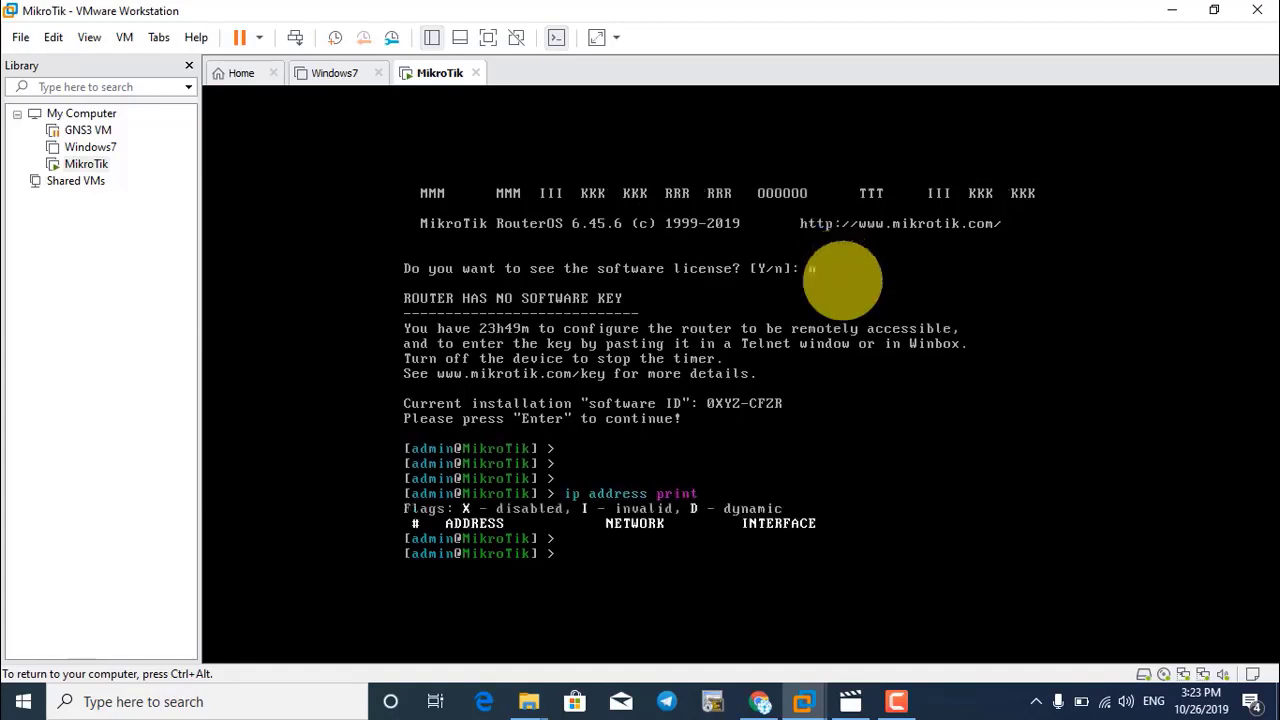
# List the router's network interfaces with the command interface print.
pyautogui.write('interface print')
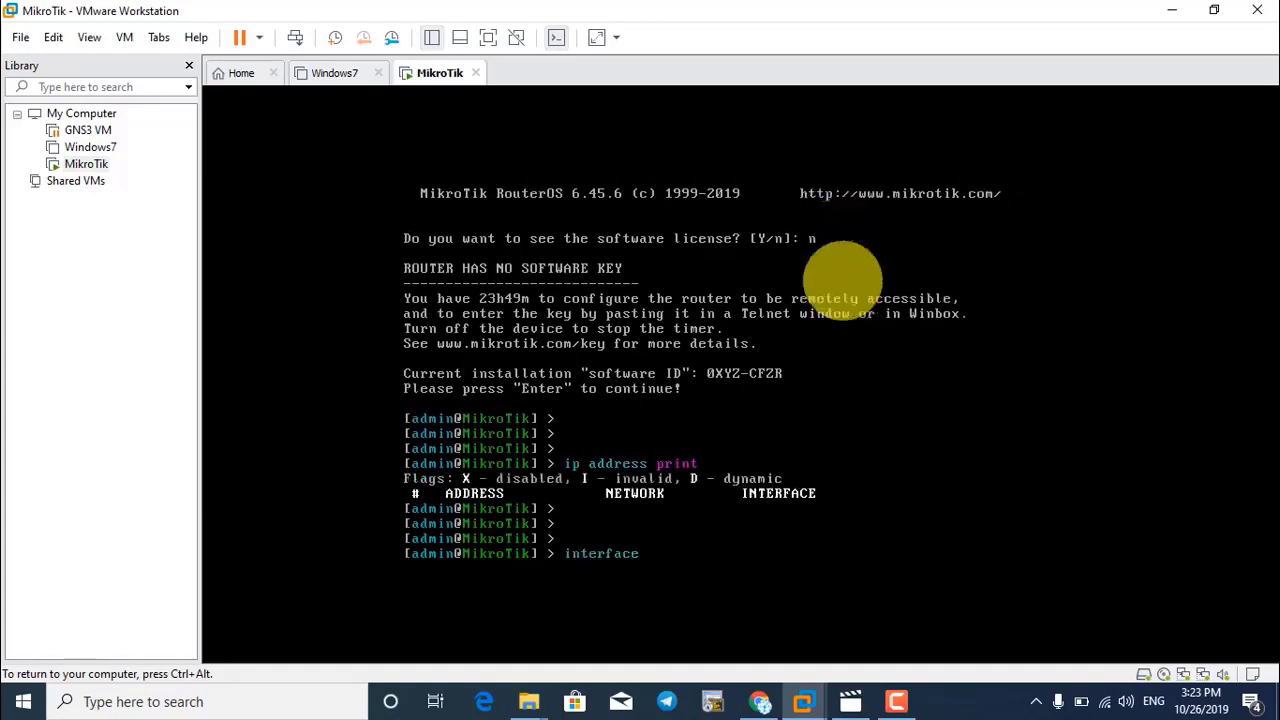
pyautogui.press('Return')
pyautogui.press('Return')
pyautogui.press('Return')
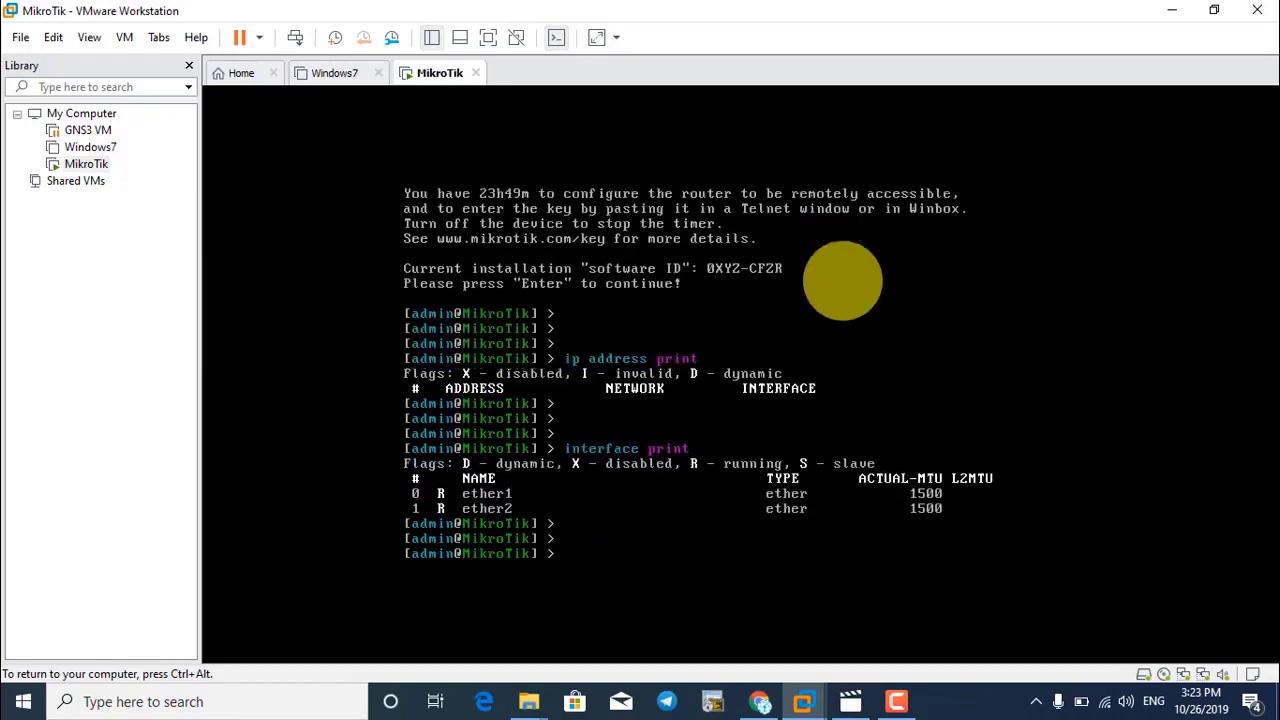
# Switch to Chrome and view the WinBox download options on MikroTik's software download page.
pyautogui.hotkey('ctrl', 'alt')
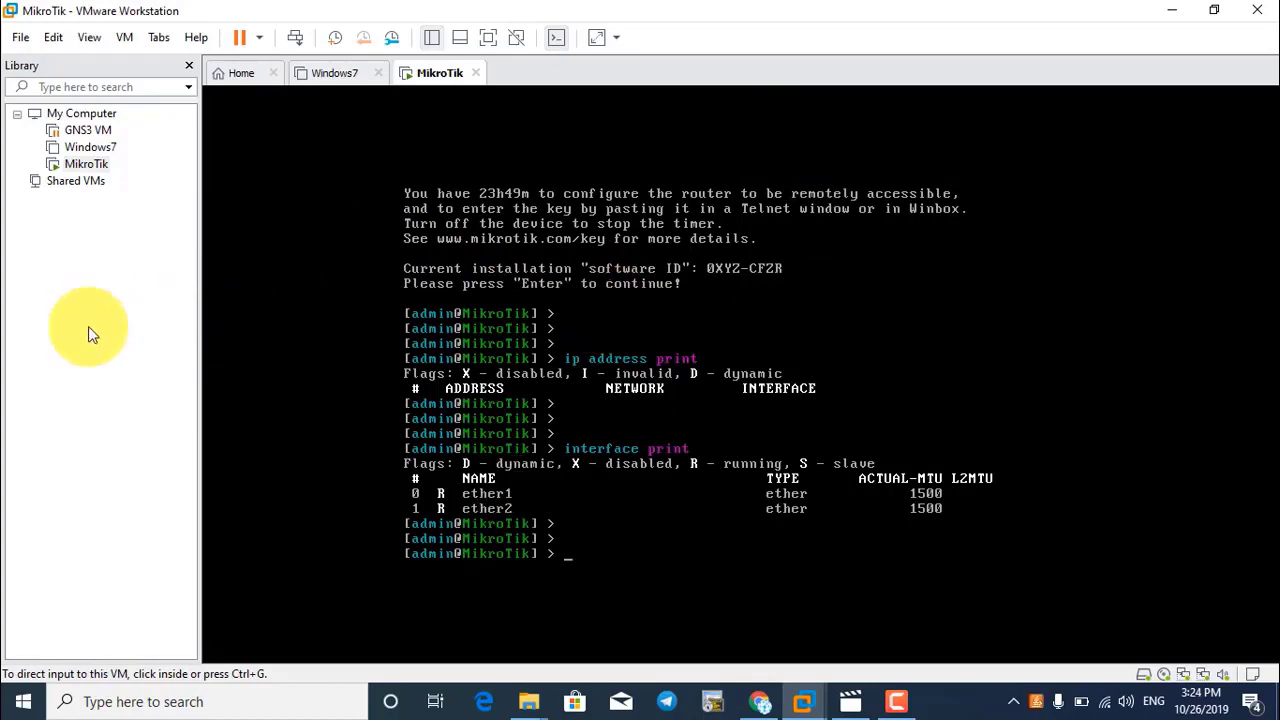
pyautogui.click(760, 701)
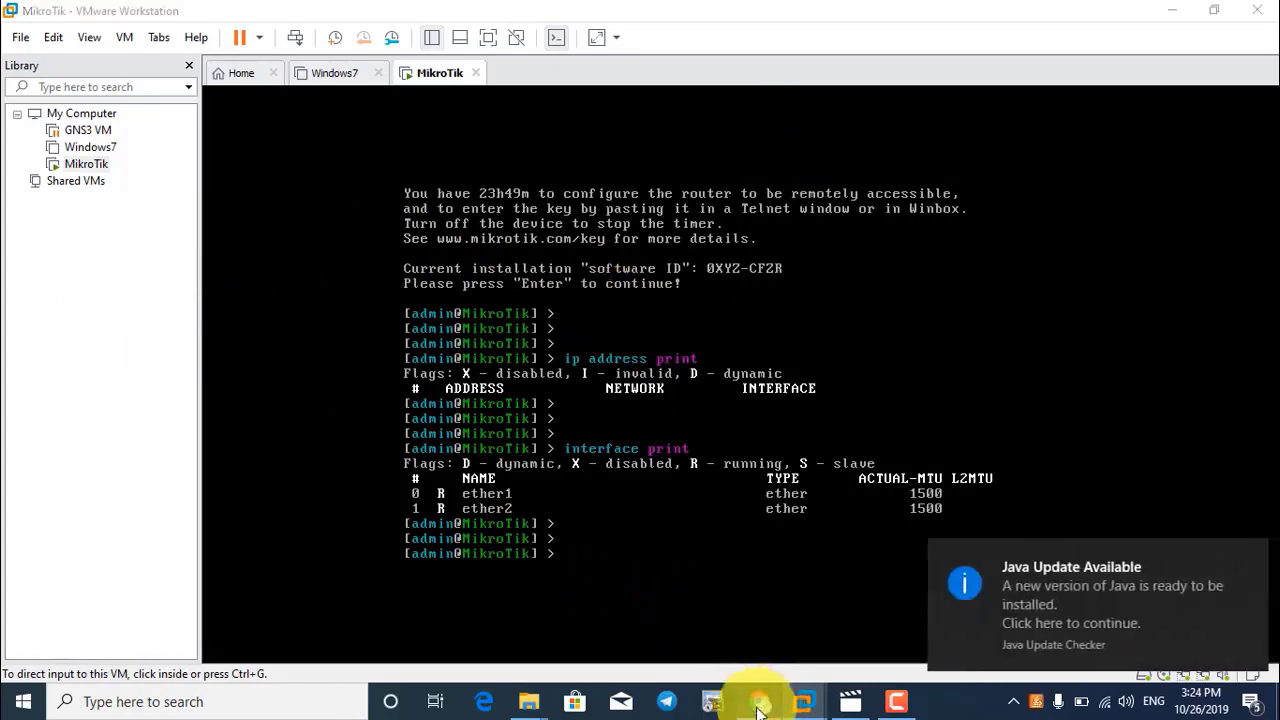
pyautogui.click(752, 701)
pyautogui.moveTo(540, 707)
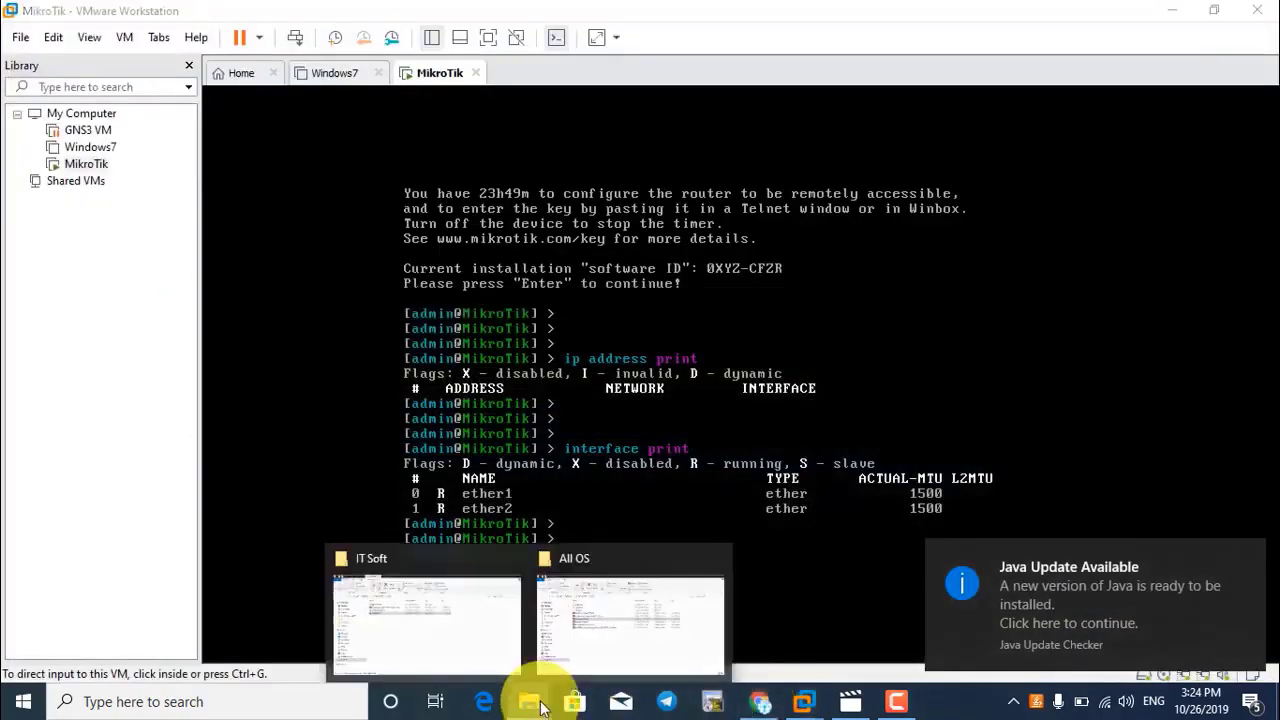
pyautogui.moveTo(600, 621)
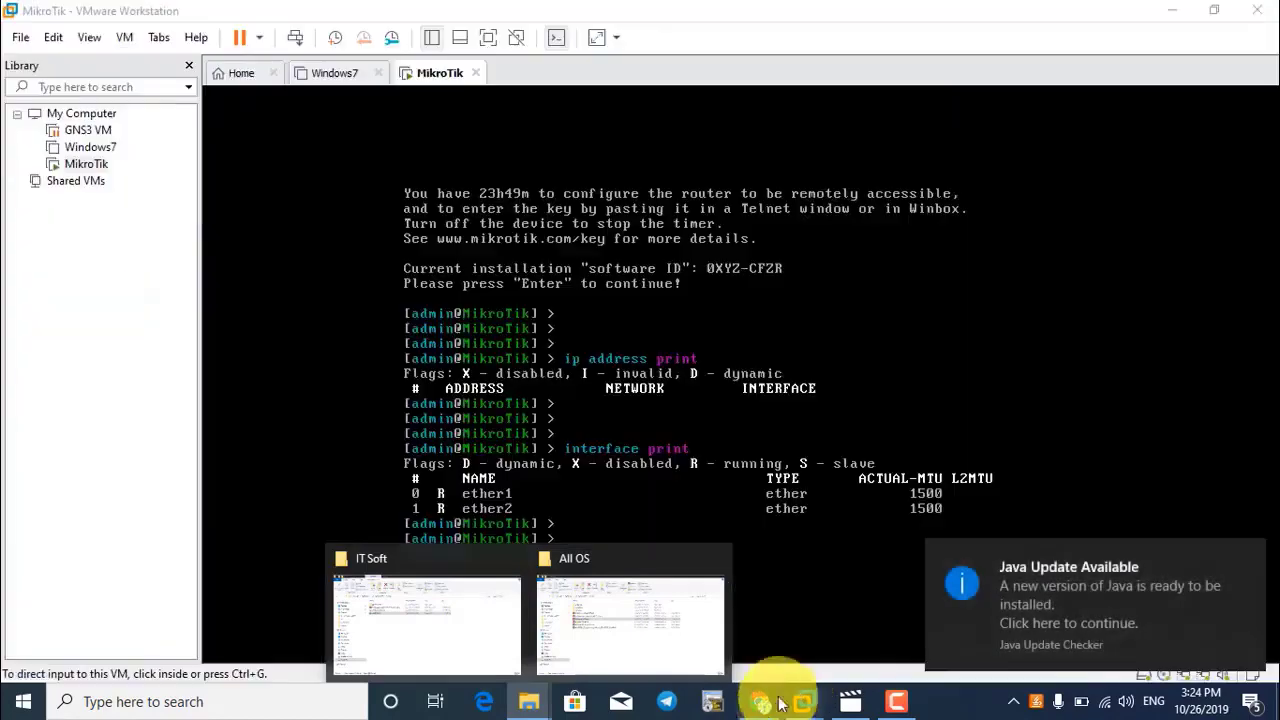
pyautogui.click(770, 700)
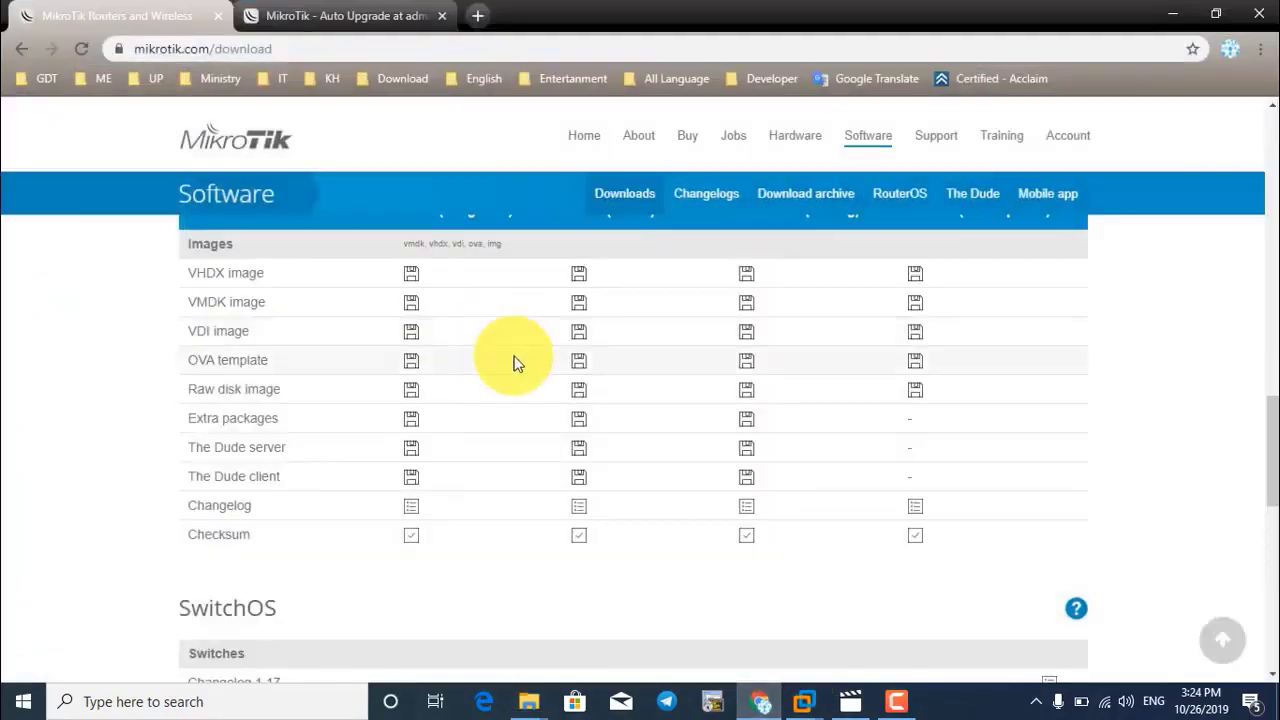
pyautogui.scroll(15, 514, 363)
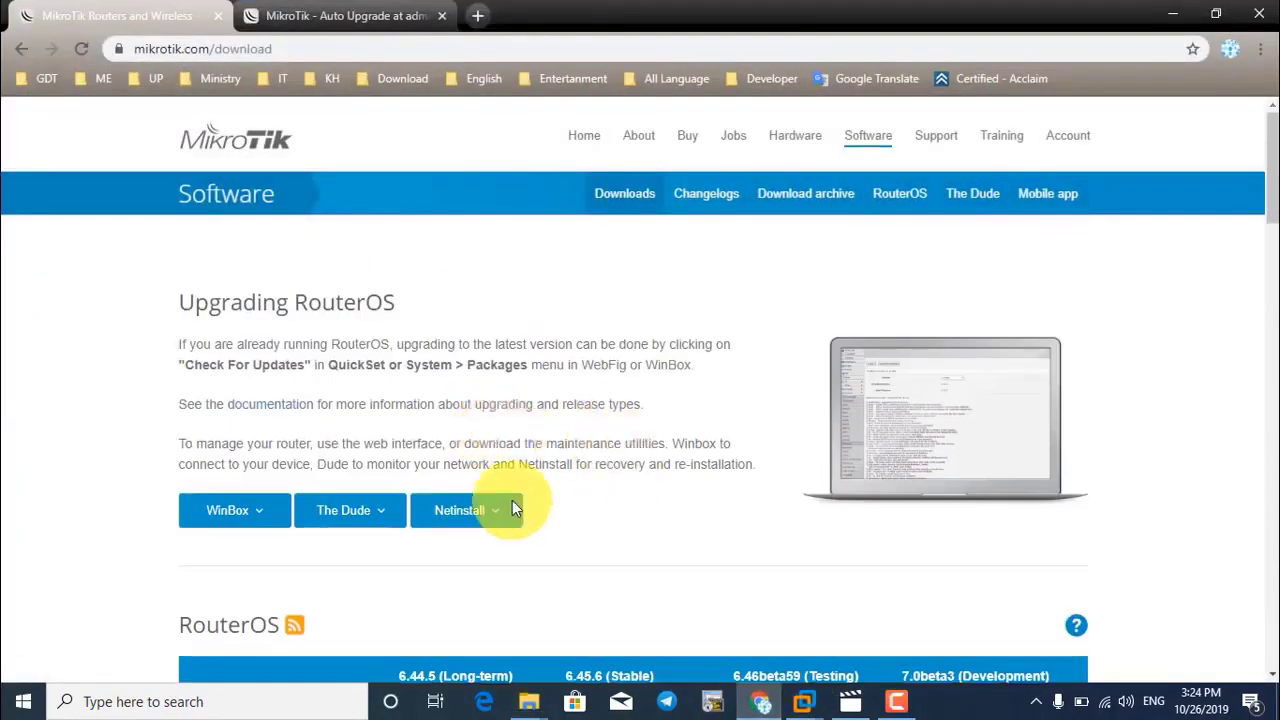
pyautogui.click(235, 510)
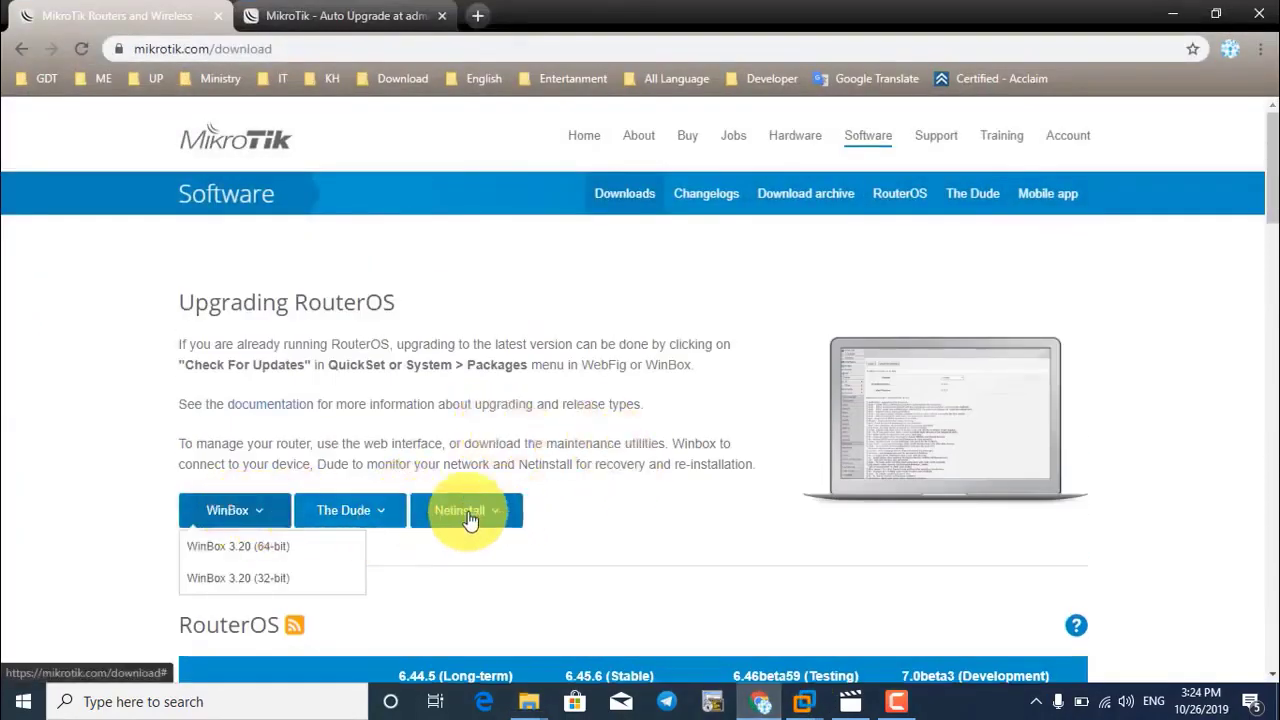
pyautogui.click(905, 572)
pyautogui.scroll(-10, 880, 600)
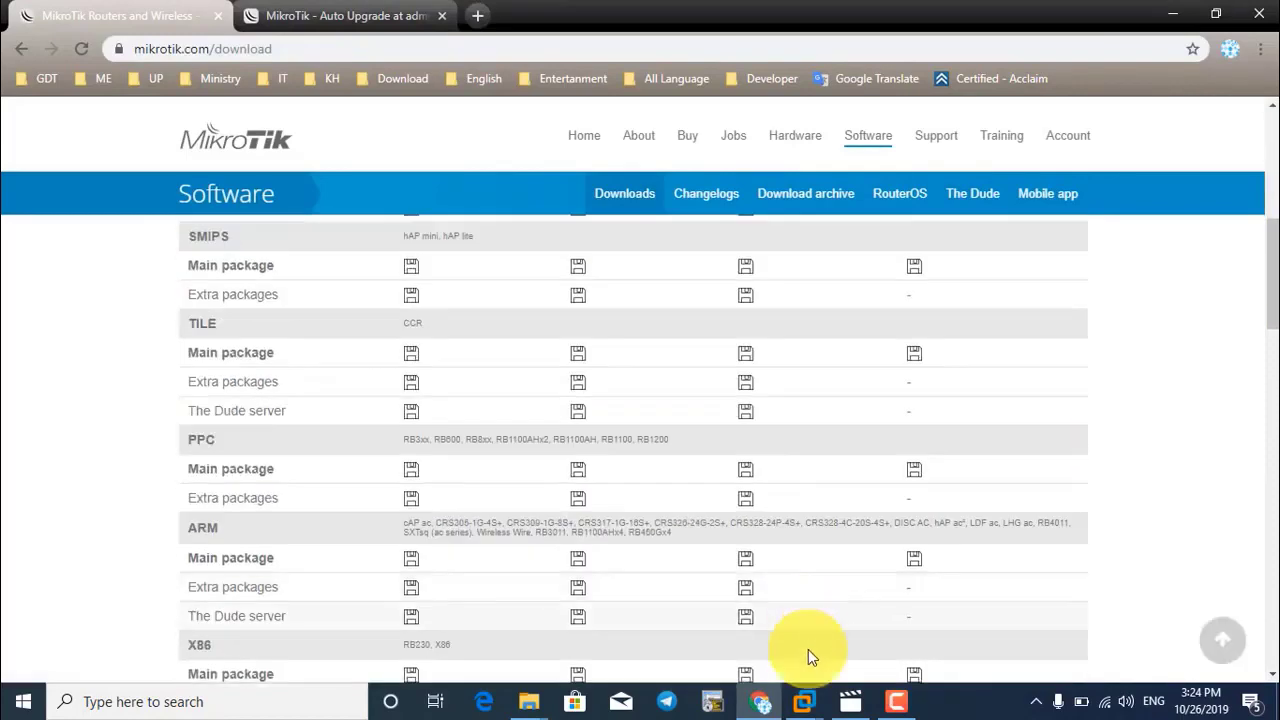
# Switch to the IT Soft folder in File Explorer and launch winbox.exe.
pyautogui.moveTo(808, 692)
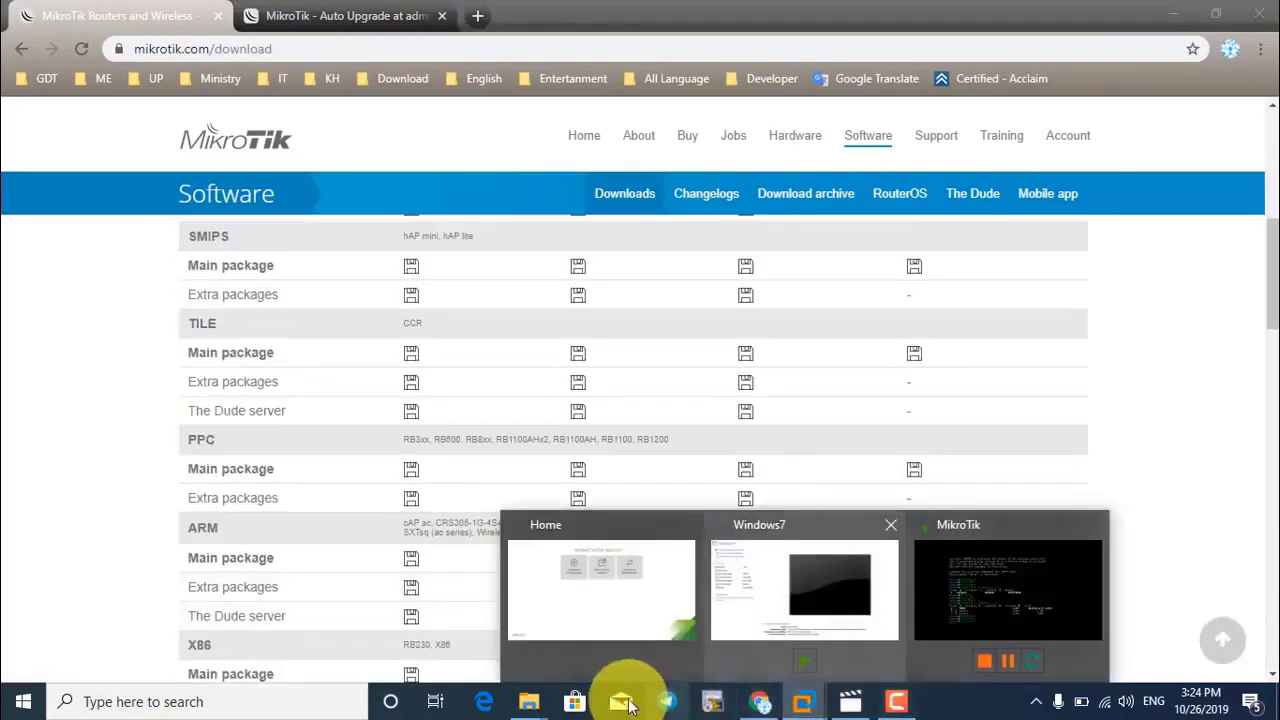
pyautogui.moveTo(529, 698)
pyautogui.click(437, 650)
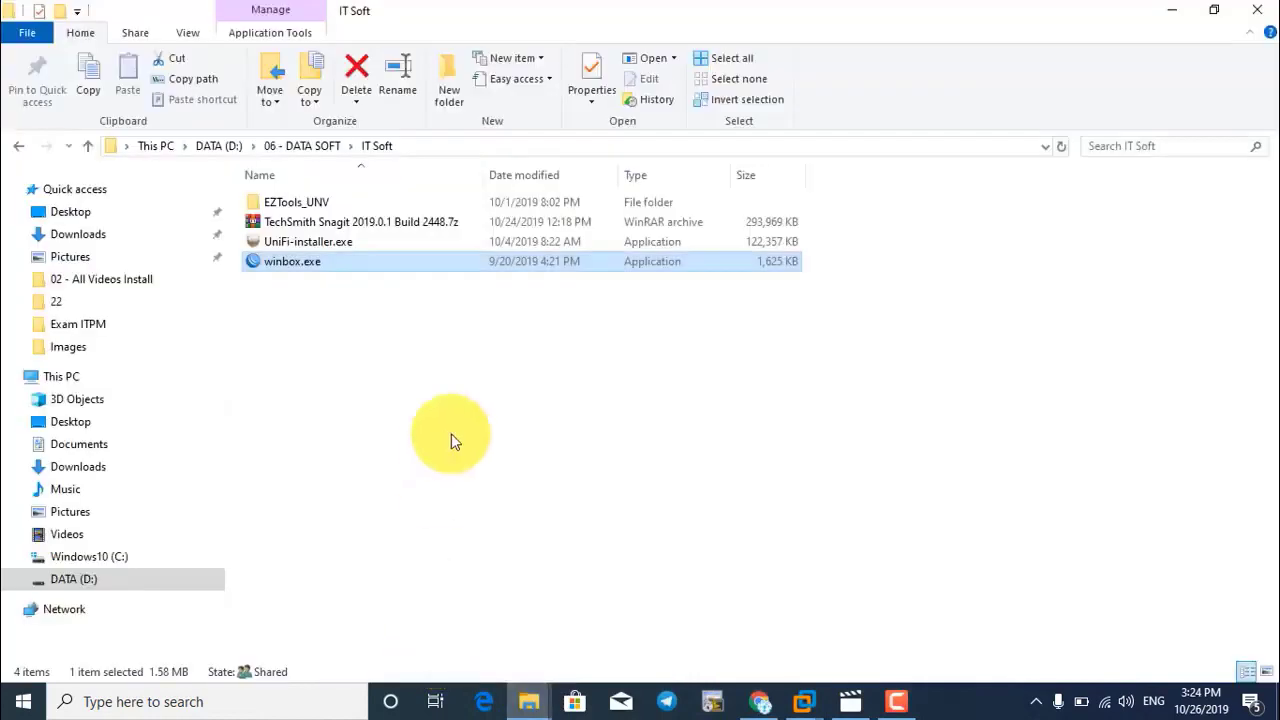
pyautogui.doubleClick(325, 268)
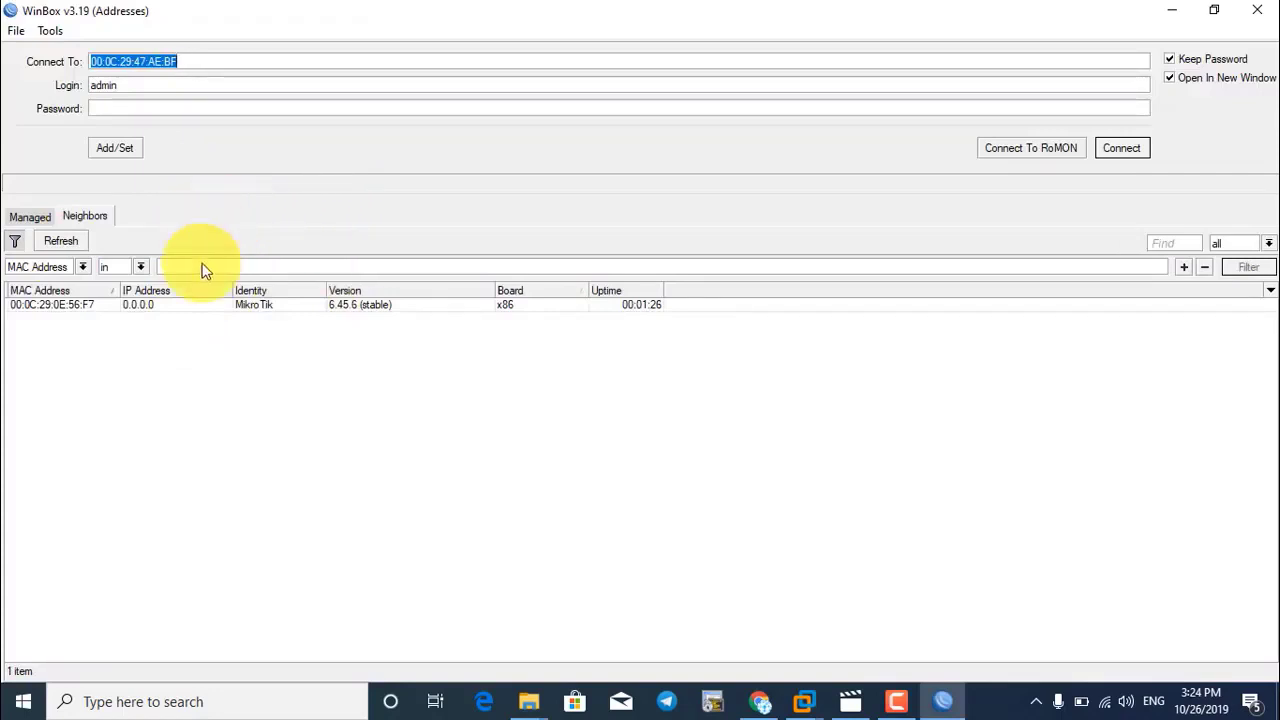
# Refresh the neighbor list, connect to the MikroTik router as admin with an empty password, dismiss the license notice and maximize the session window.
pyautogui.click(66, 240)
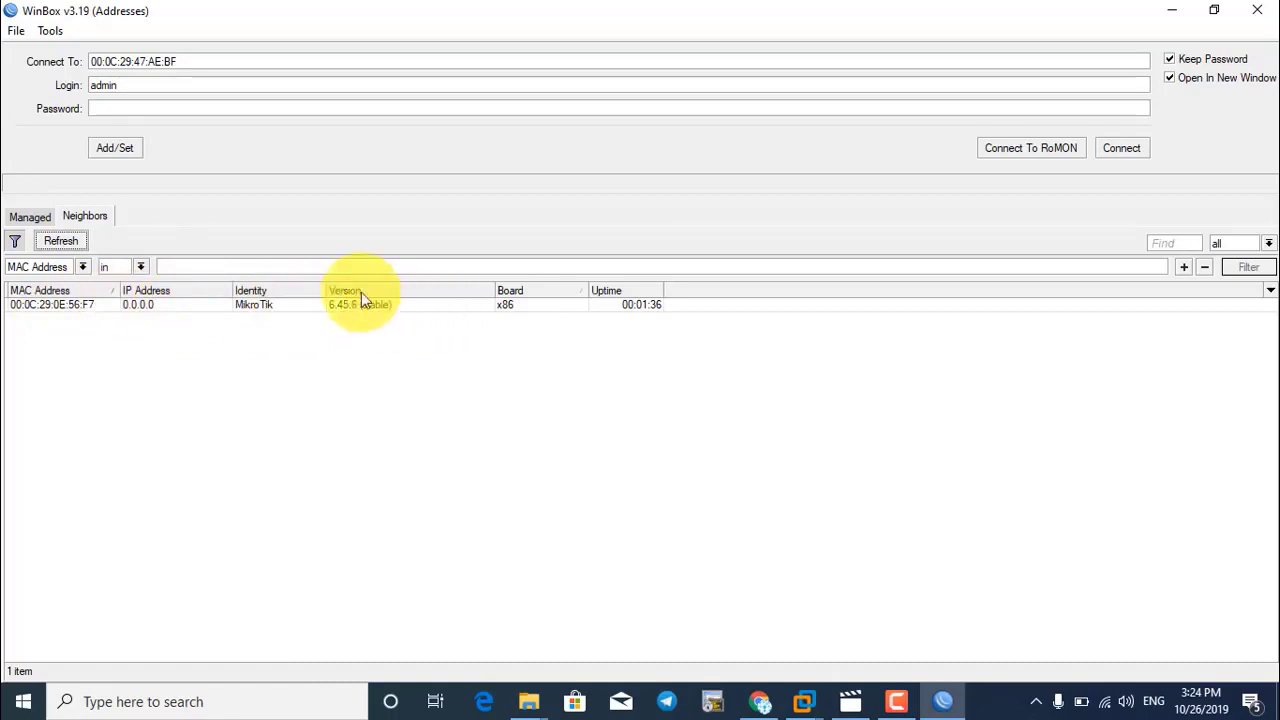
pyautogui.click(55, 312)
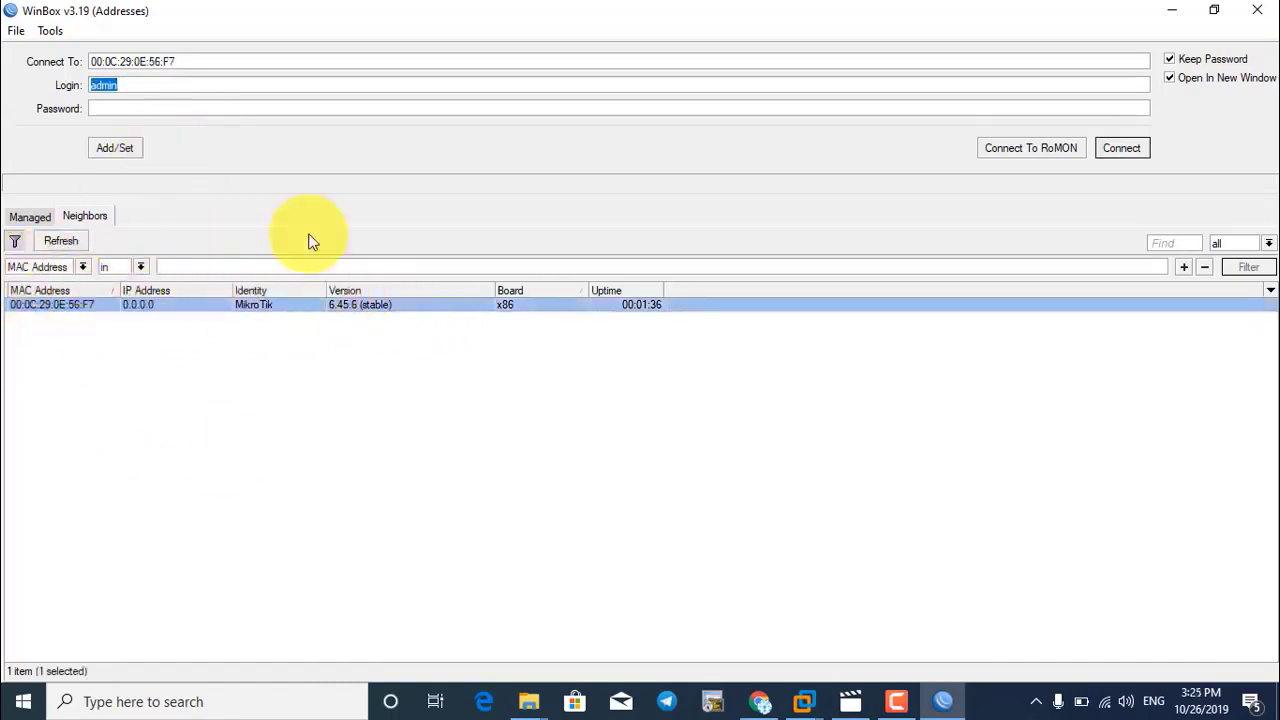
pyautogui.click(1127, 148)
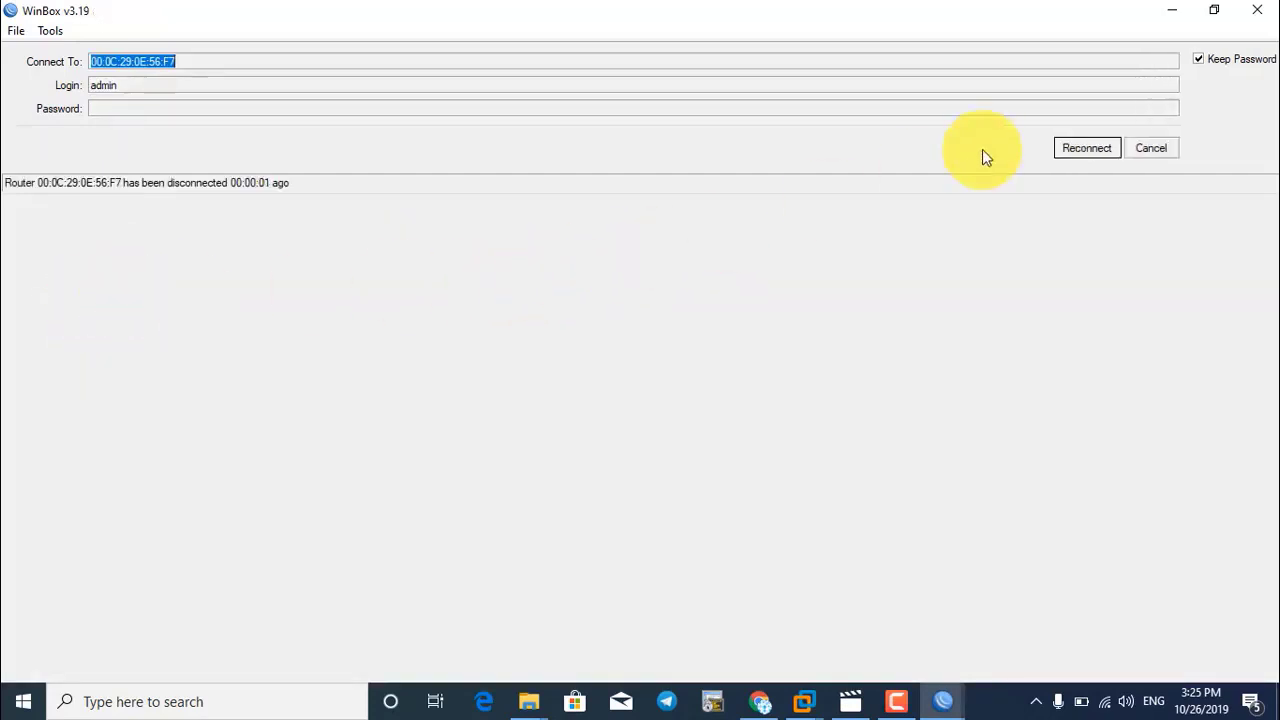
pyautogui.click(1090, 149)
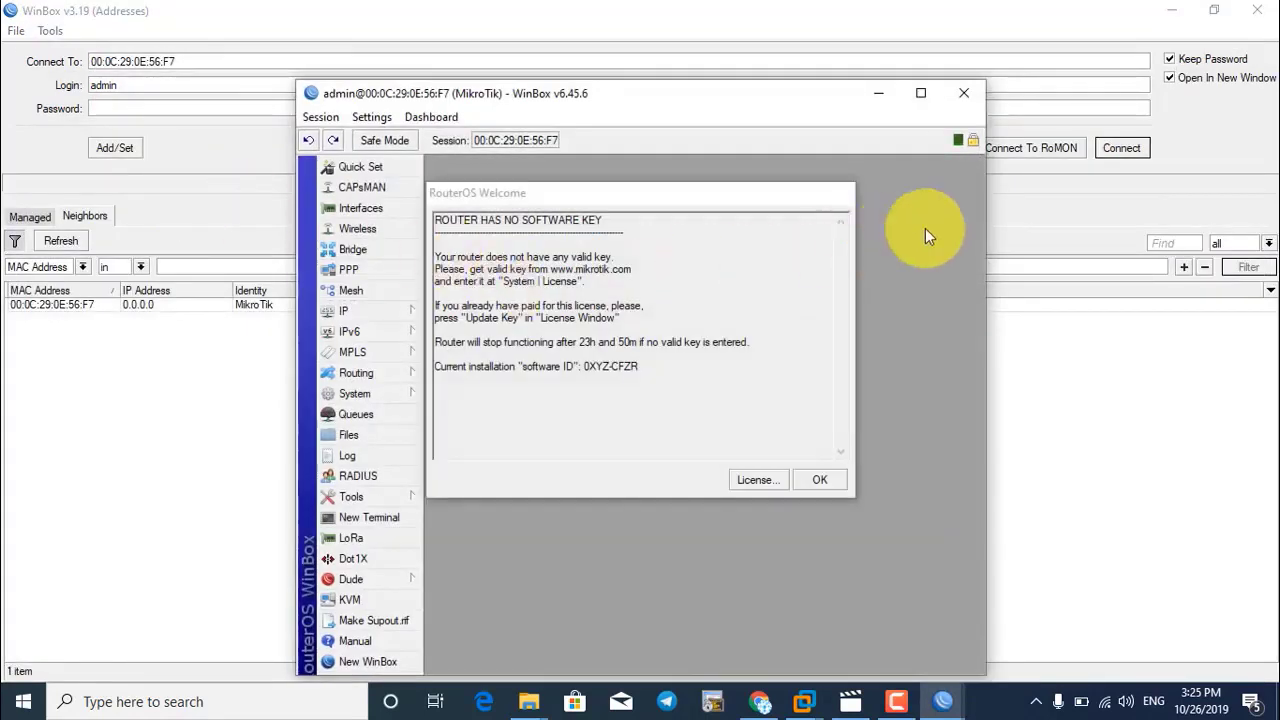
pyautogui.click(822, 480)
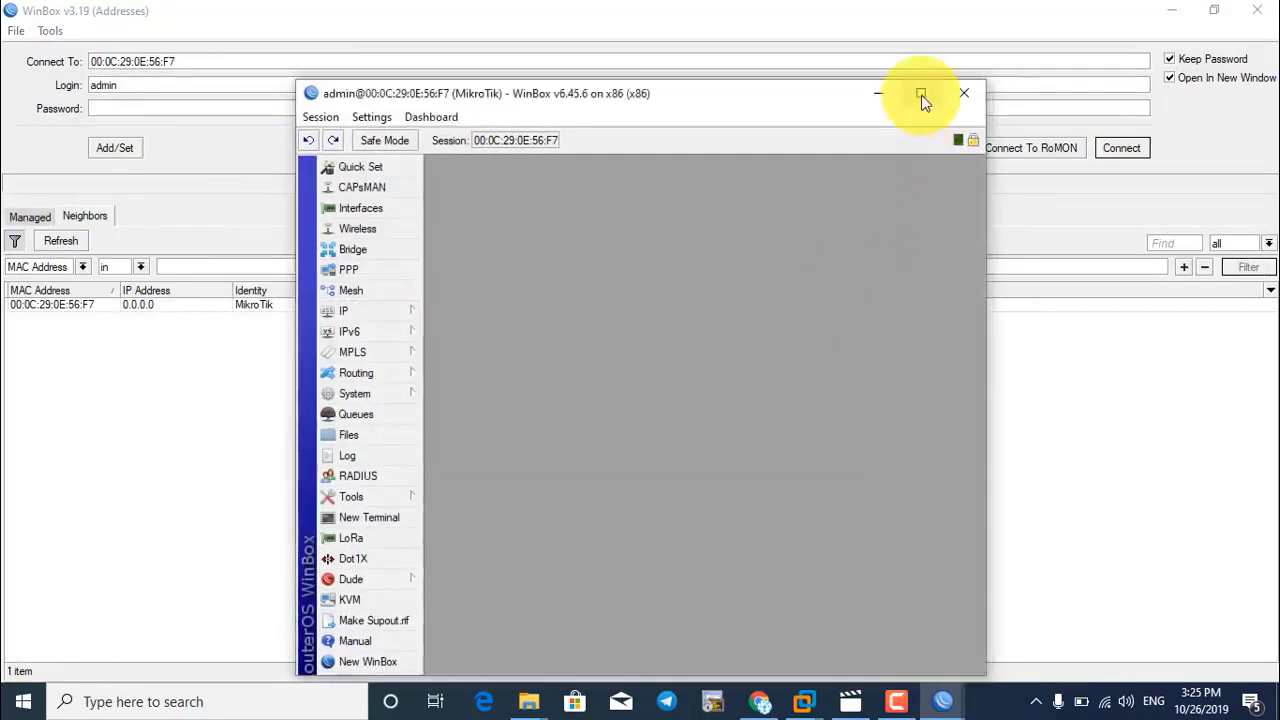
pyautogui.click(921, 95)
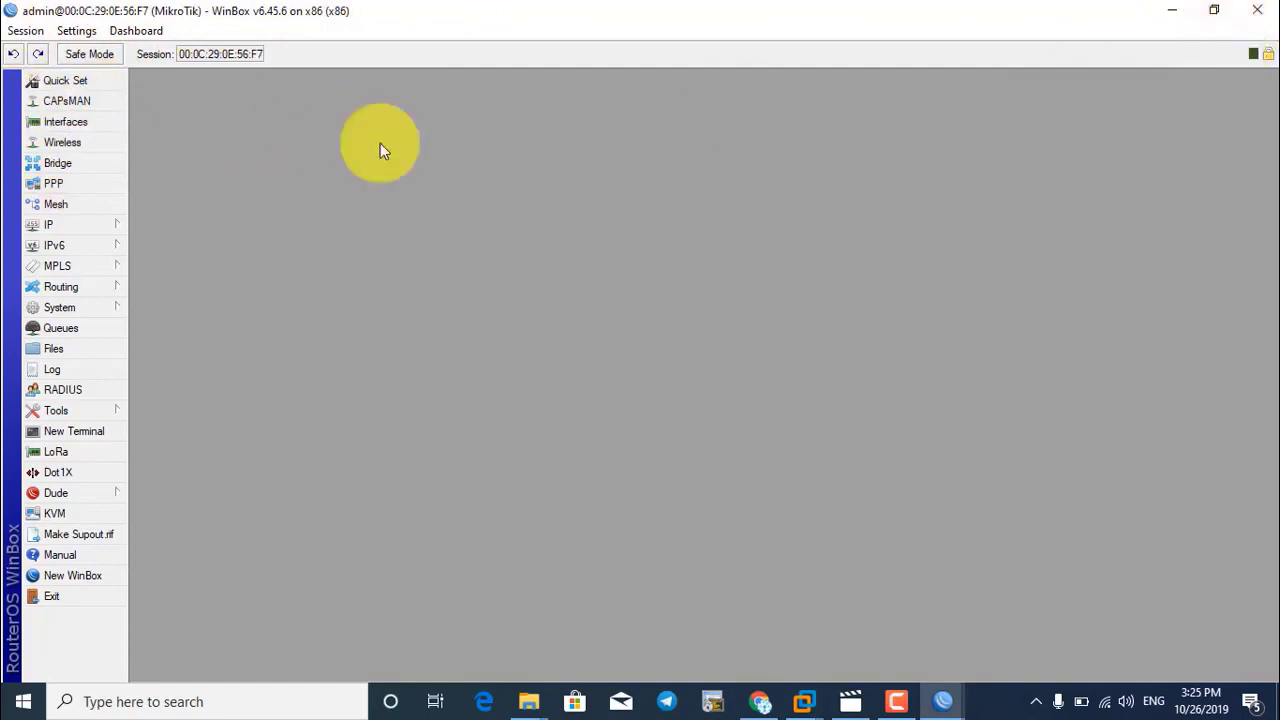
# Add a DHCP client on interface ether1, keeping Use Peer DNS, Use Peer NTP and the default route enabled.
pyautogui.click(86, 232)
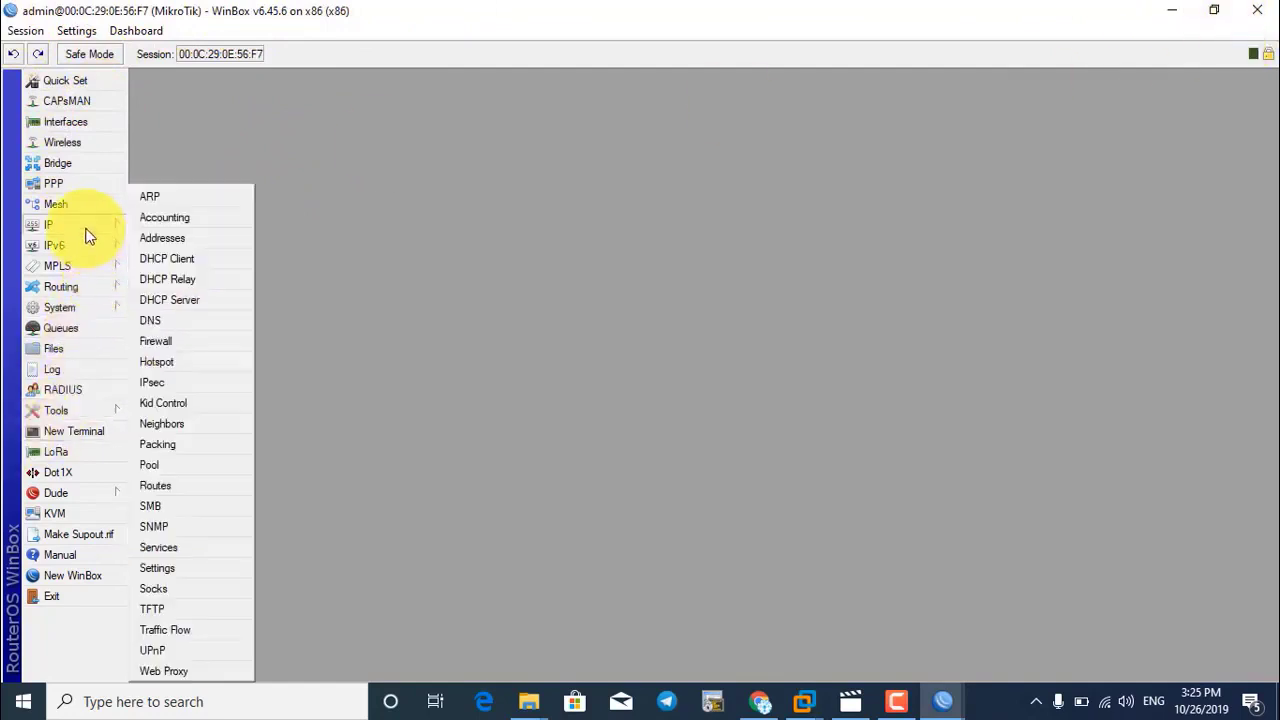
pyautogui.click(199, 258)
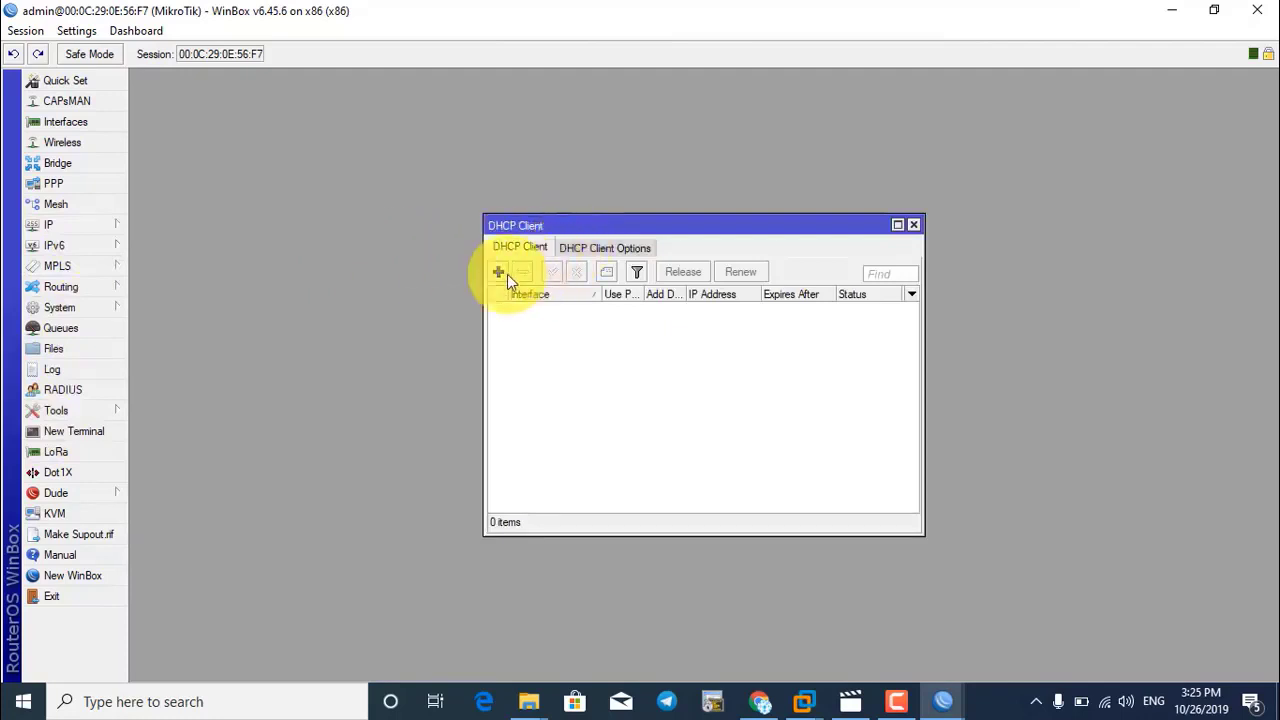
pyautogui.click(500, 272)
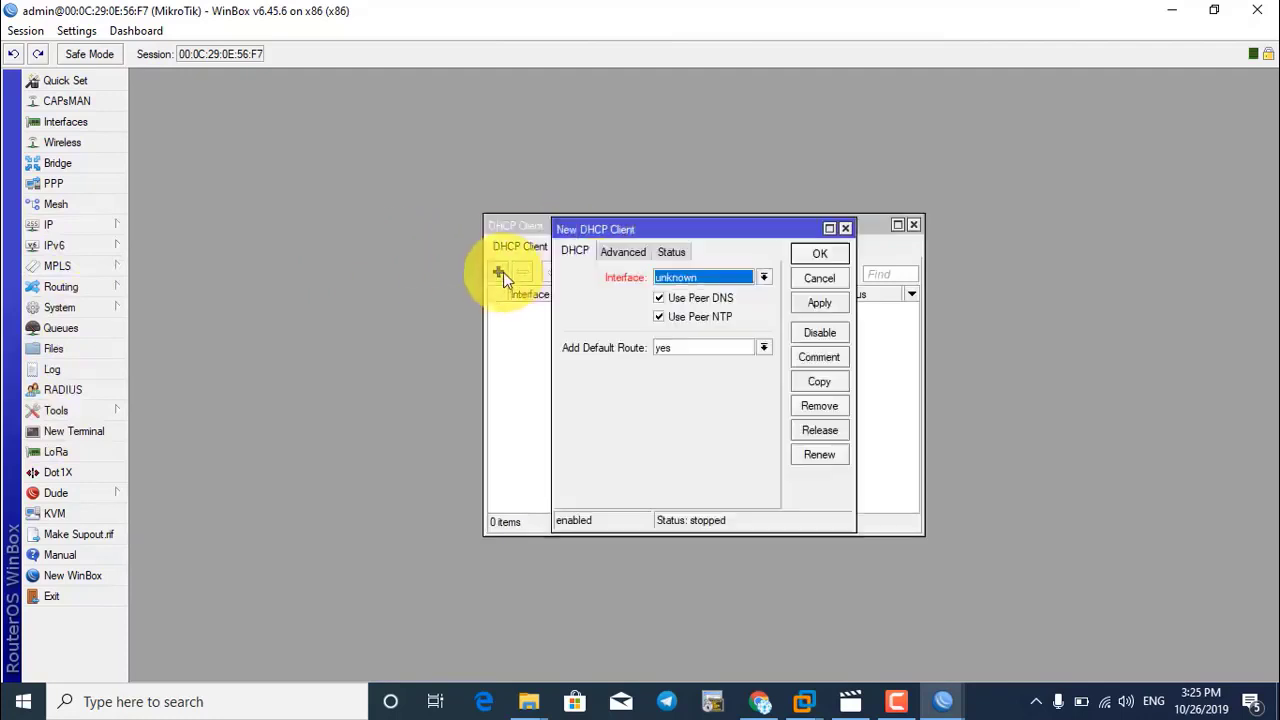
pyautogui.click(822, 304)
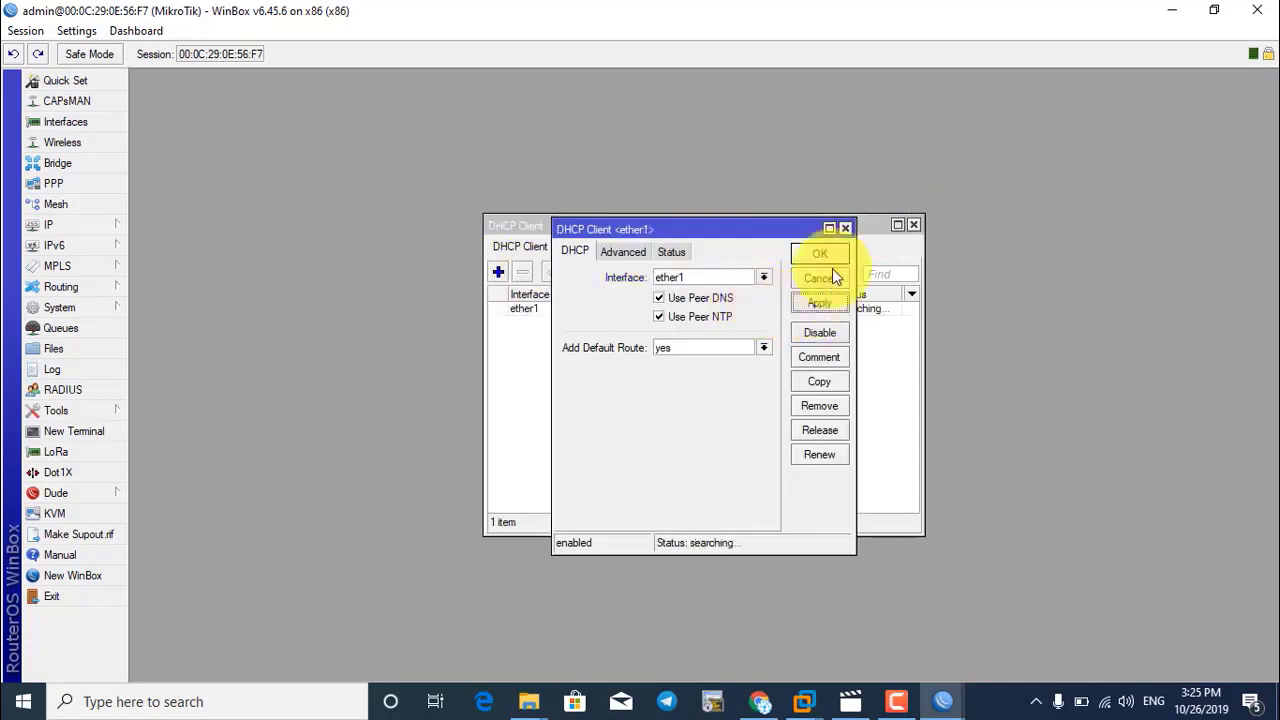
pyautogui.click(824, 254)
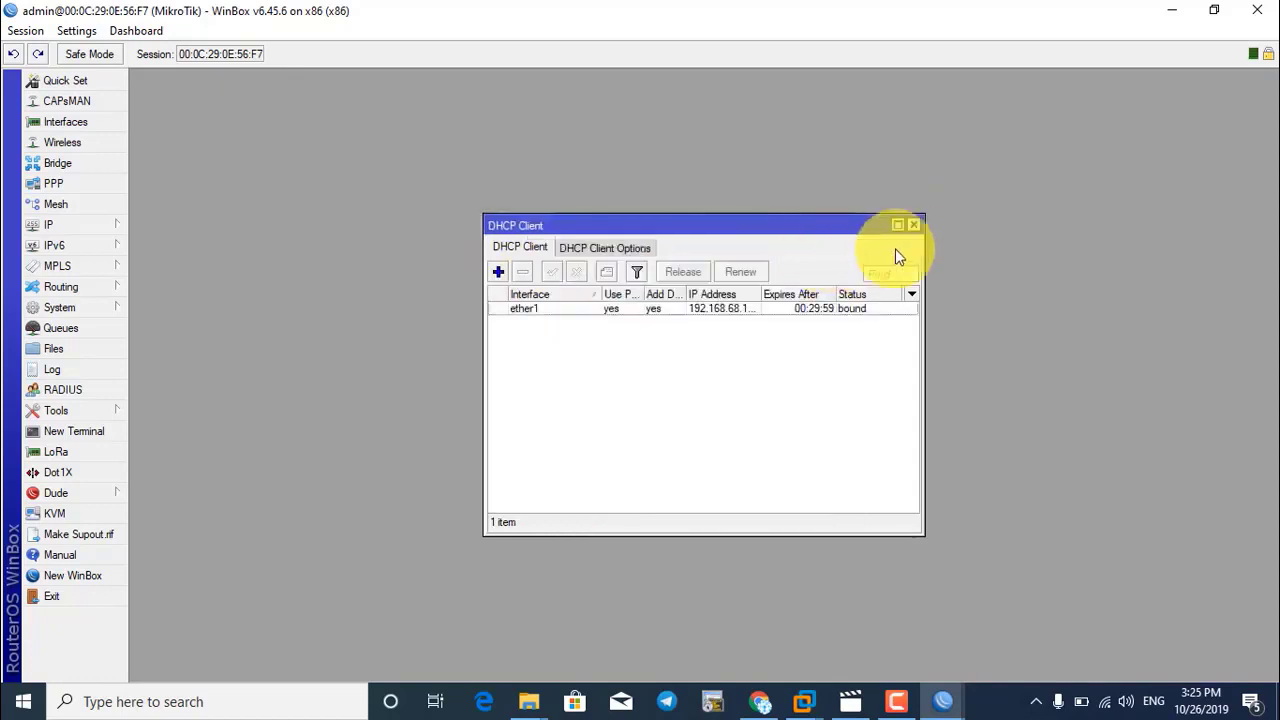
# Maximize the DHCP Client list and widen the IP Address column to read ether1's full address.
pyautogui.click(898, 225)
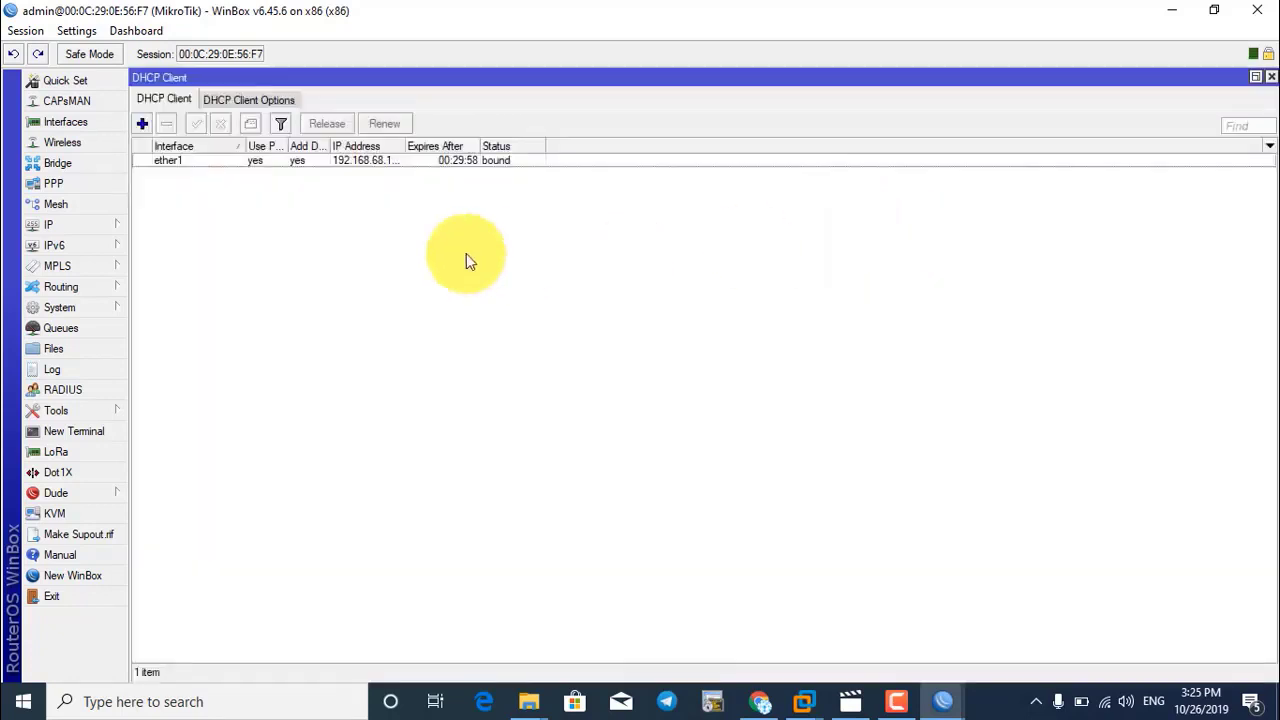
pyautogui.moveTo(406, 146); pyautogui.dragTo(464, 147)
pyautogui.click(389, 161)
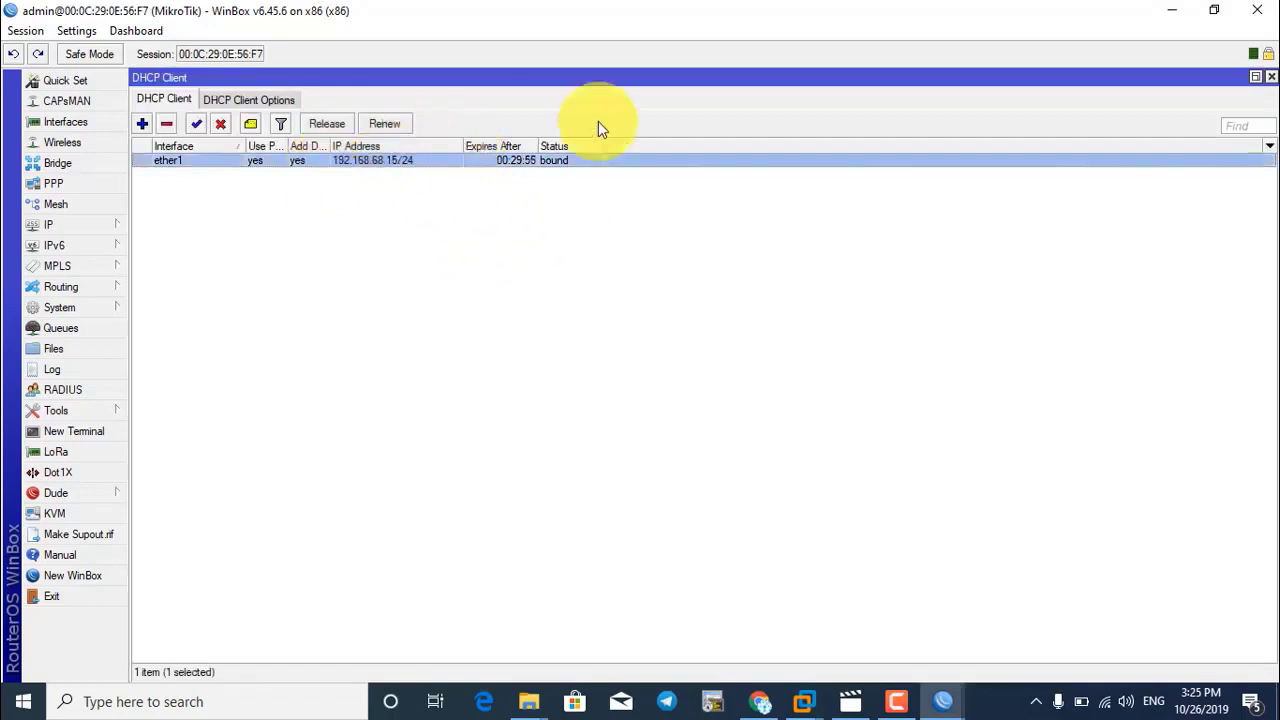
# Switch to Chrome and open the router's WebFig page at 192.168.68.15 in a new tab.
pyautogui.click(760, 702)
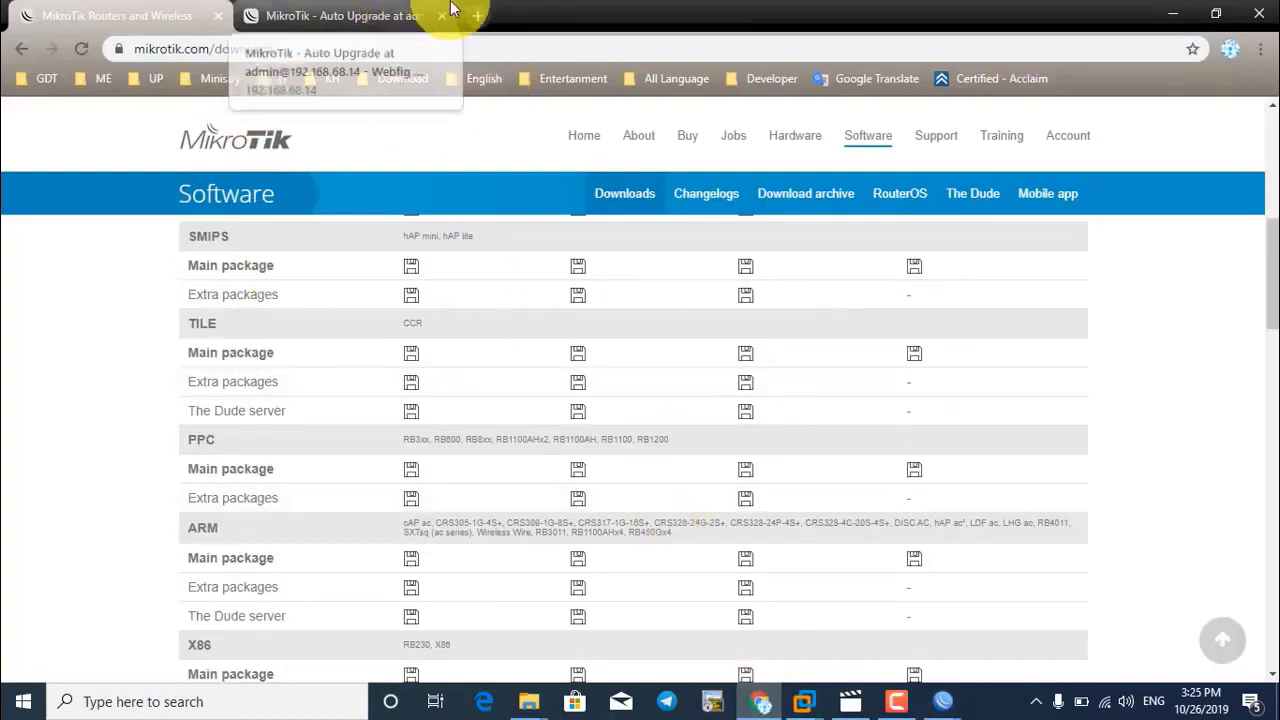
pyautogui.click(479, 15)
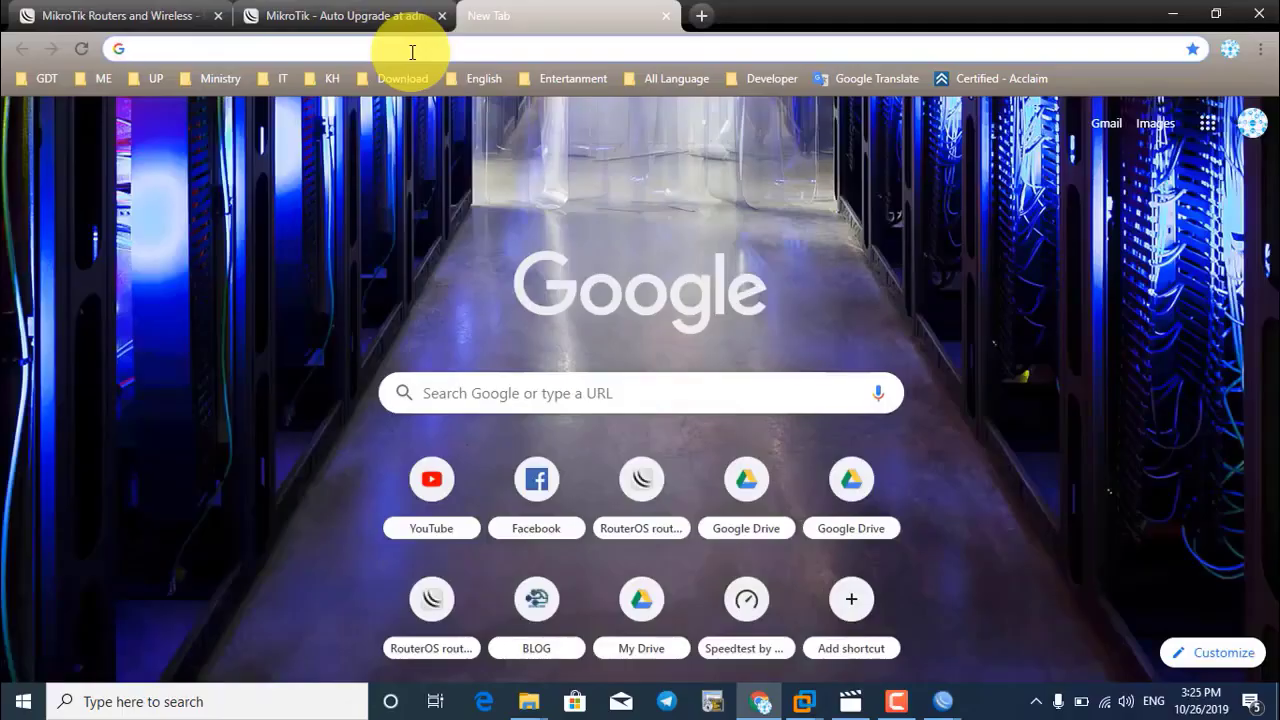
pyautogui.write('192.168.68.254:363')
pyautogui.press('BackSpace')
pyautogui.press('BackSpace')
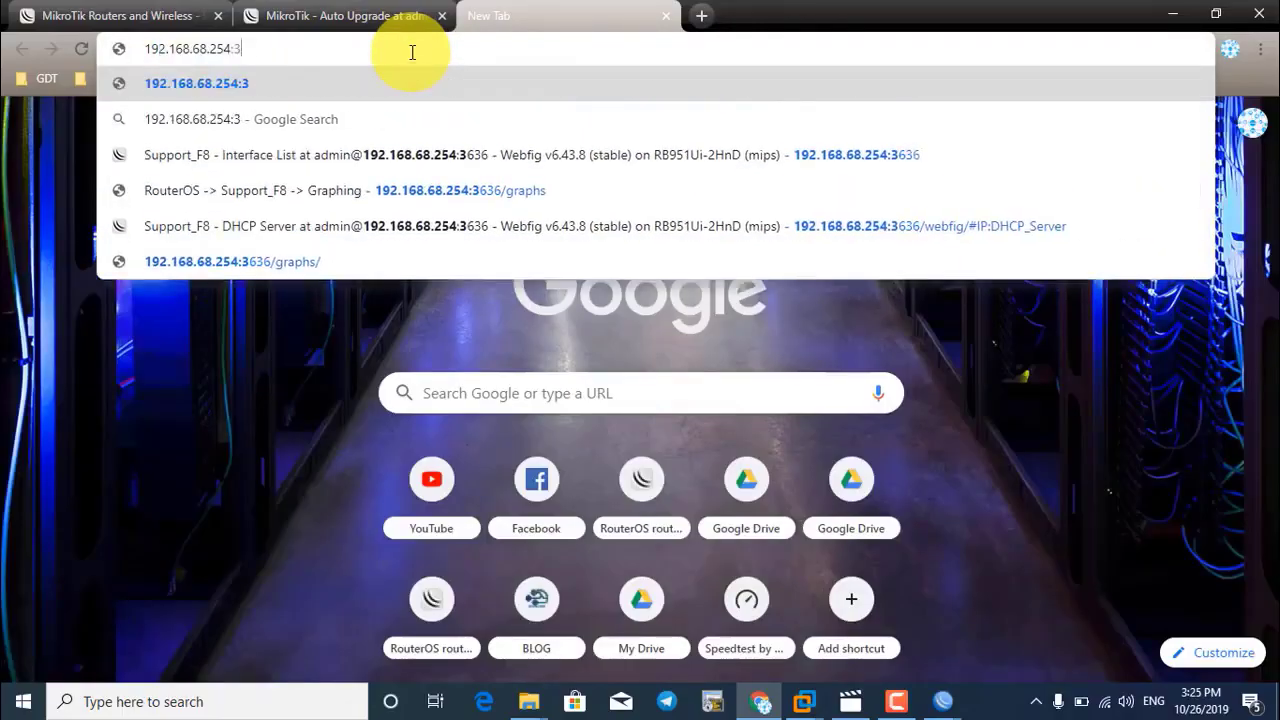
pyautogui.press('BackSpace')
pyautogui.press('BackSpace')
pyautogui.press('BackSpace')
pyautogui.press('BackSpace')
pyautogui.press('BackSpace')
pyautogui.write('15')
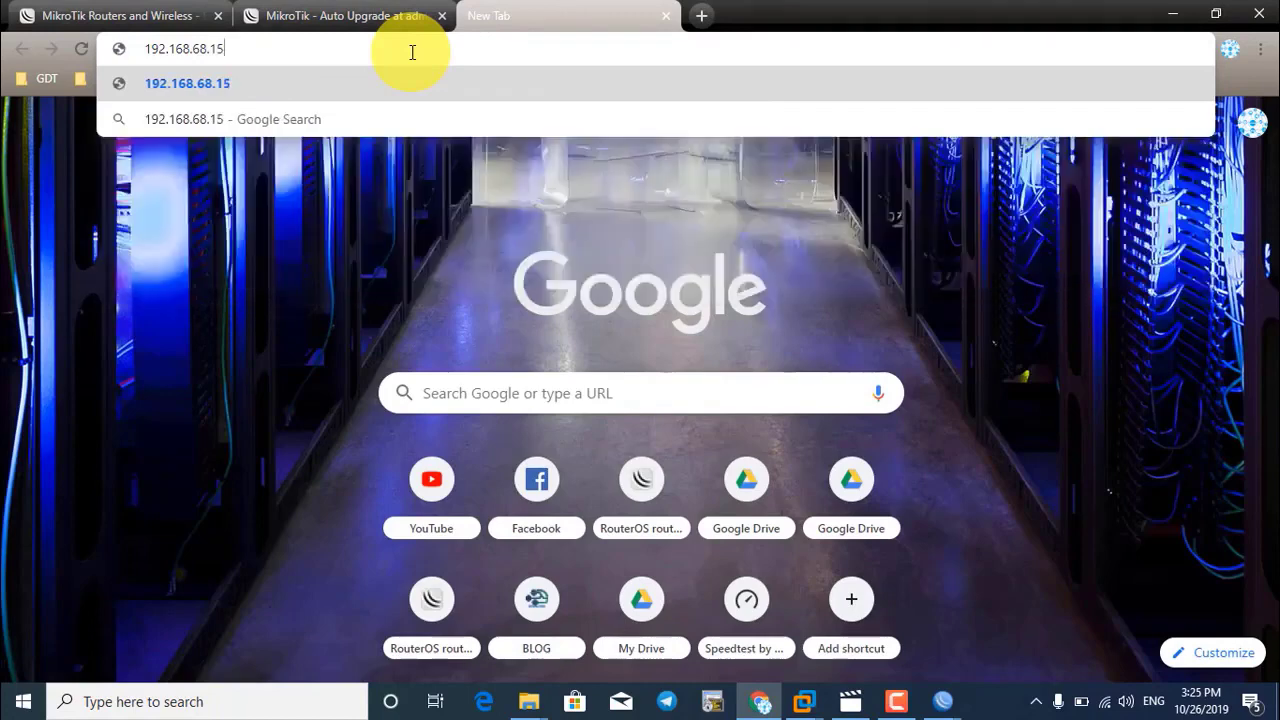
pyautogui.press('Return')
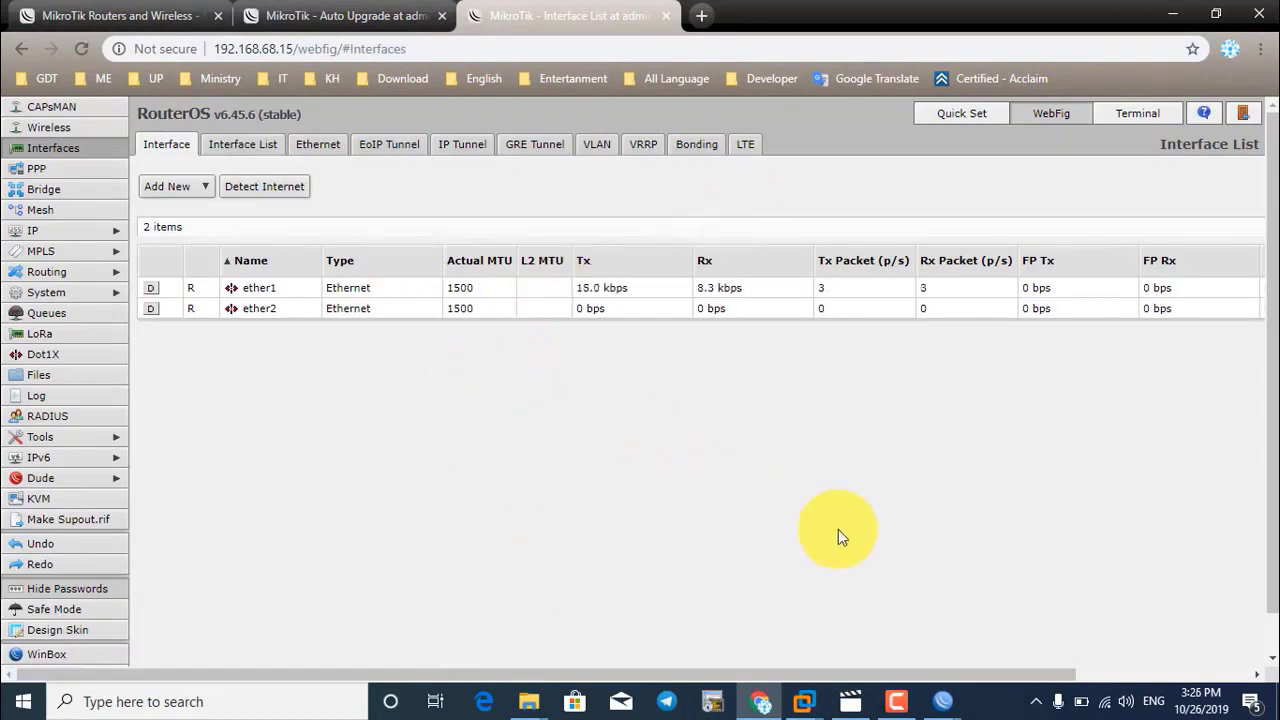
# Return to the WinBox address window, refresh the discovered neighbors and check both the Managed and Neighbors lists.
pyautogui.moveTo(943, 700)
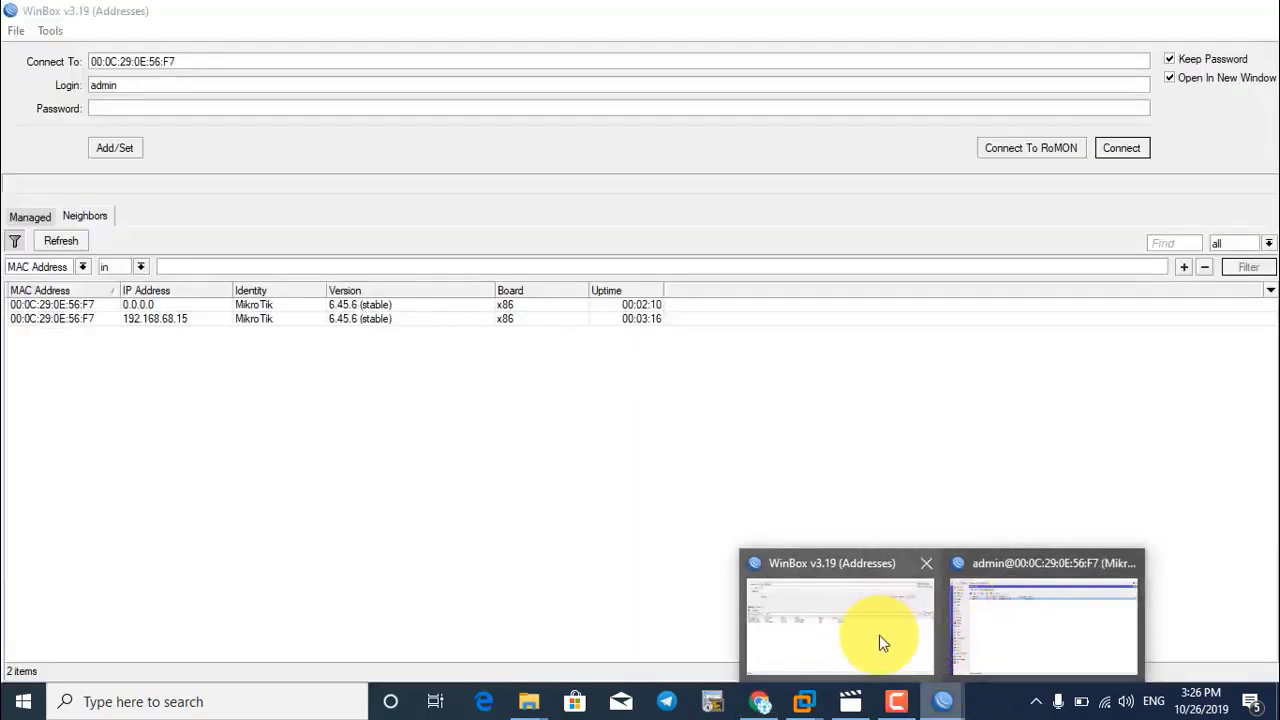
pyautogui.click(879, 635)
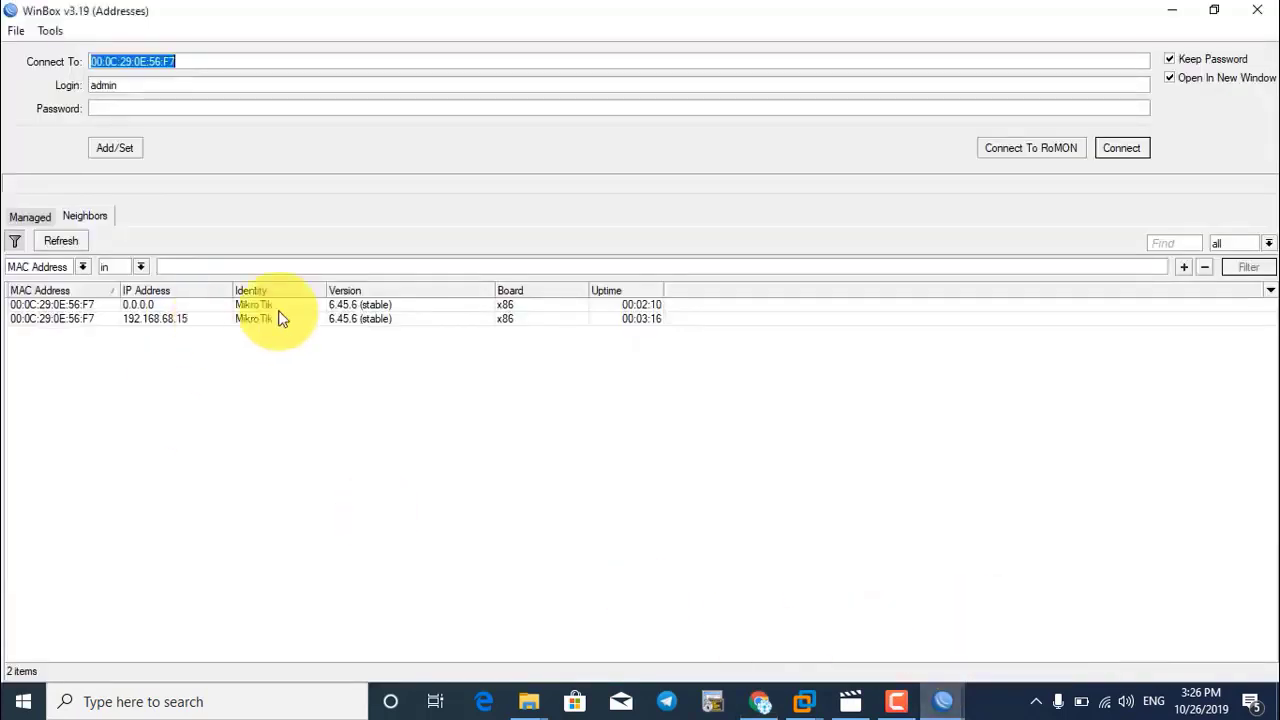
pyautogui.click(60, 242)
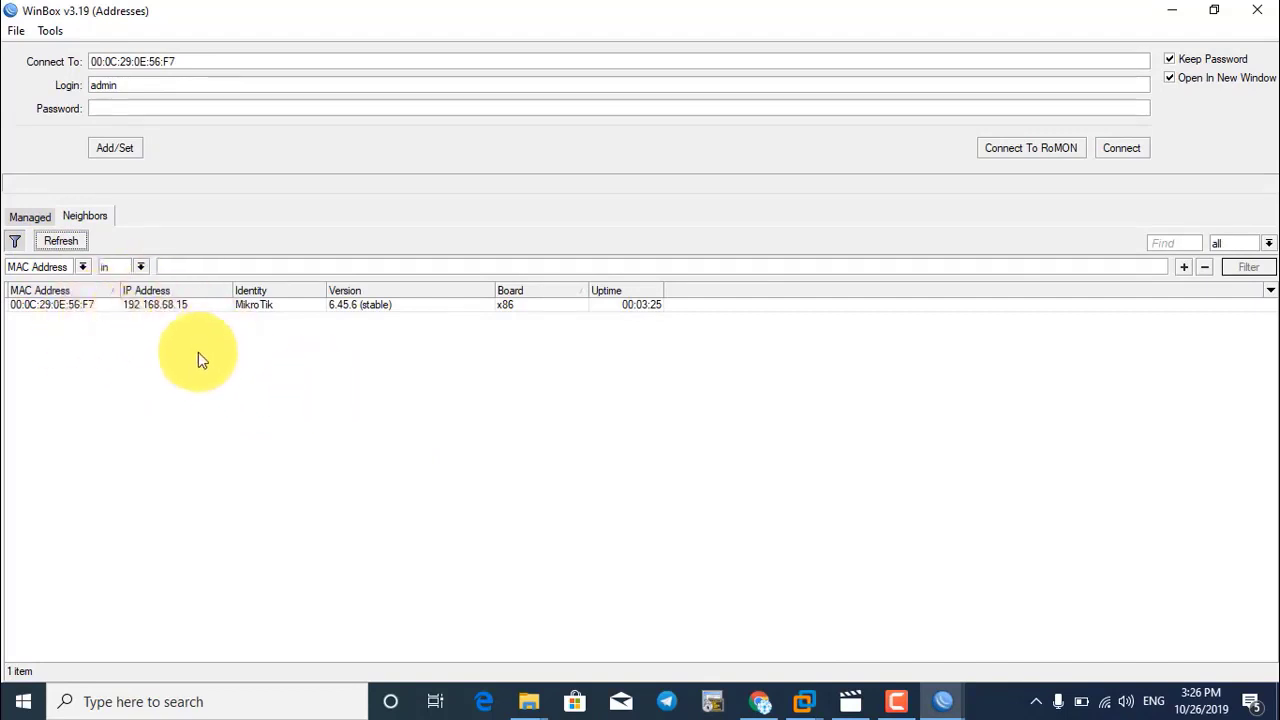
pyautogui.click(30, 216)
pyautogui.click(64, 217)
pyautogui.click(35, 217)
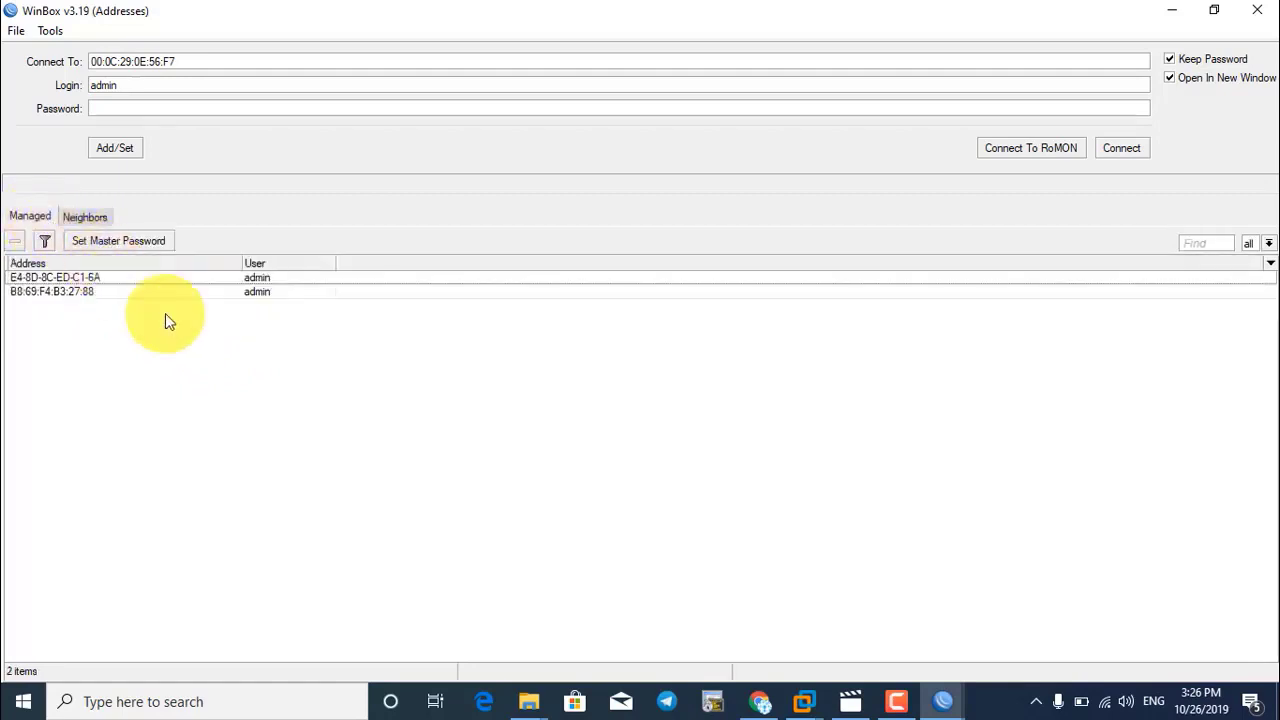
pyautogui.click(102, 222)
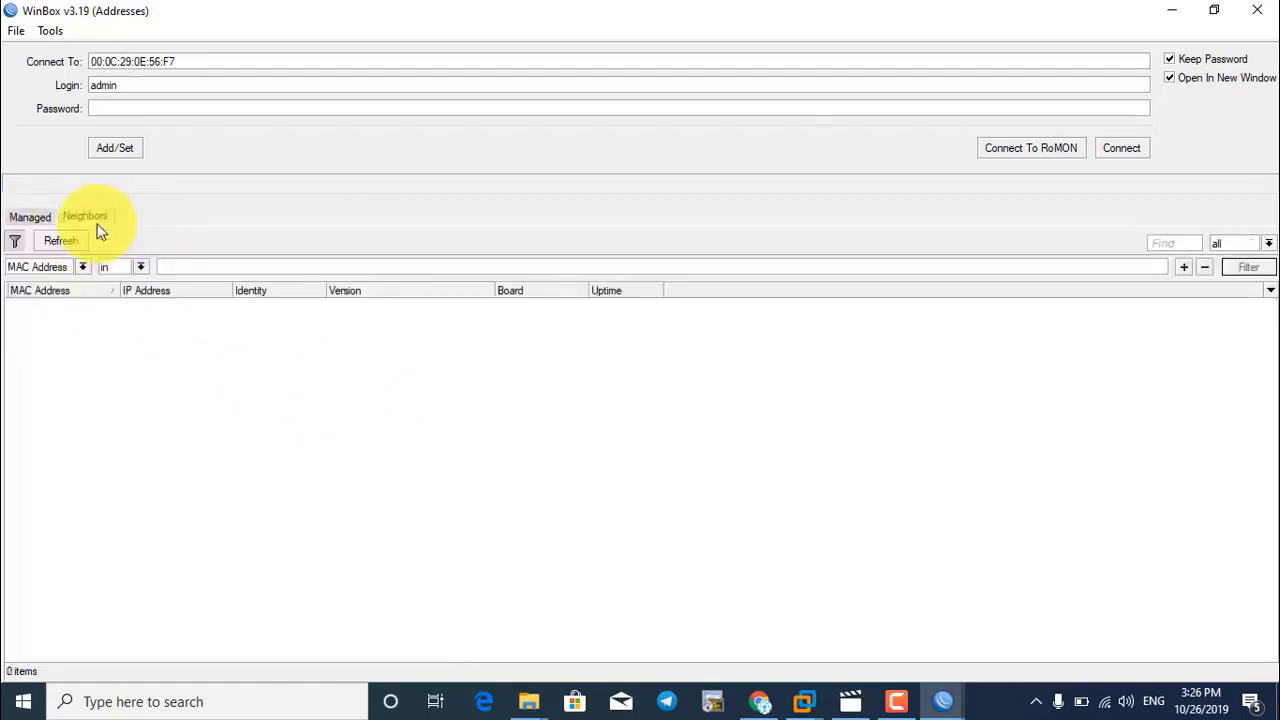